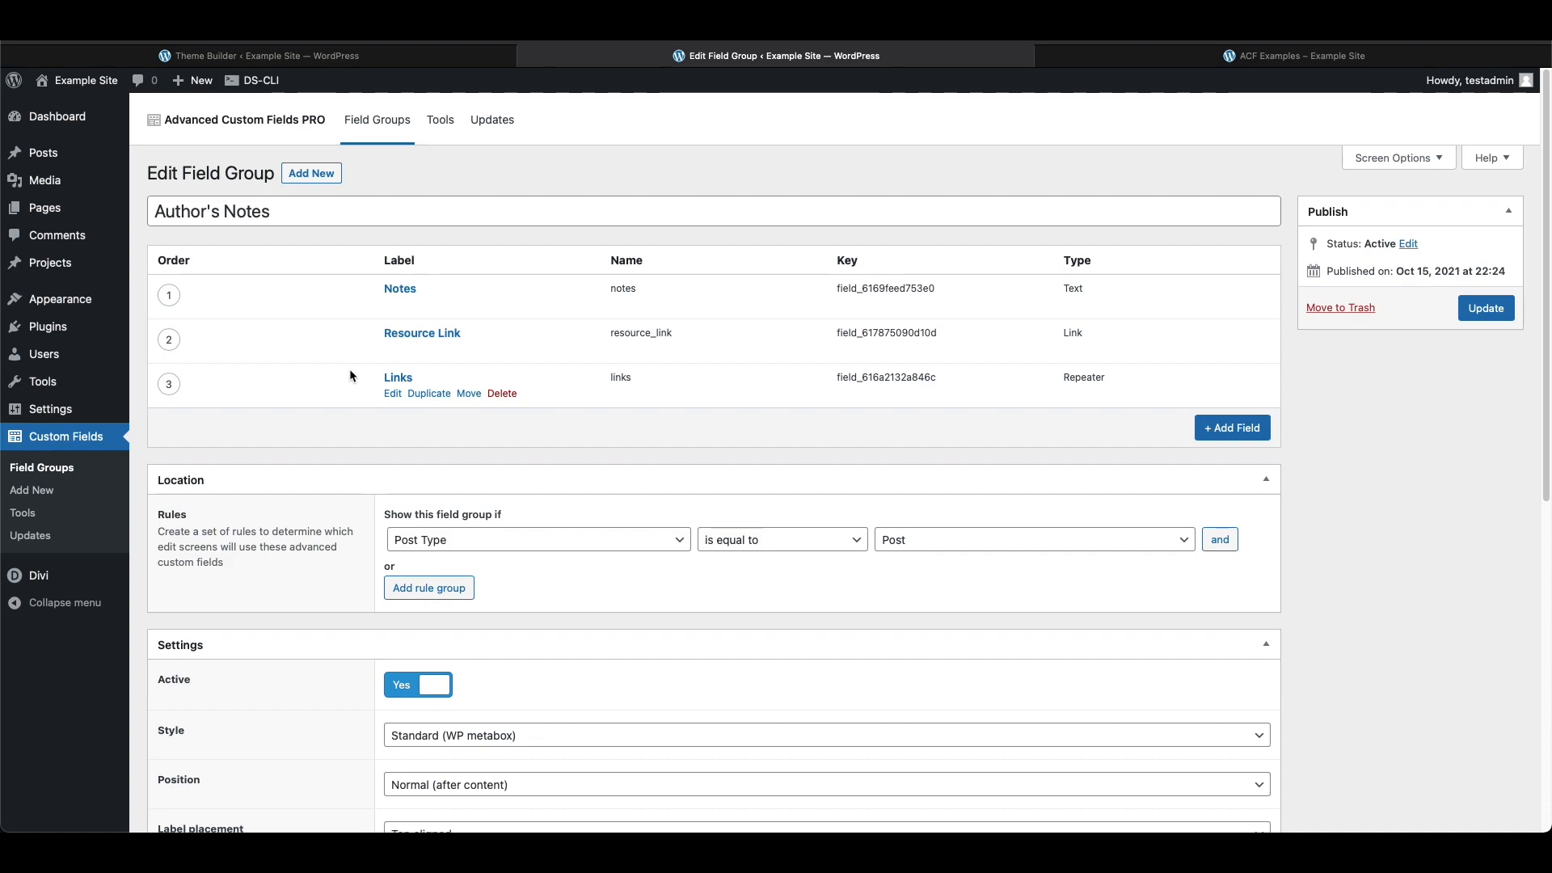
# - View the Author's Notes box on the published ACF Examples post and return to the Theme Builder
pyautogui.click(1293, 55)
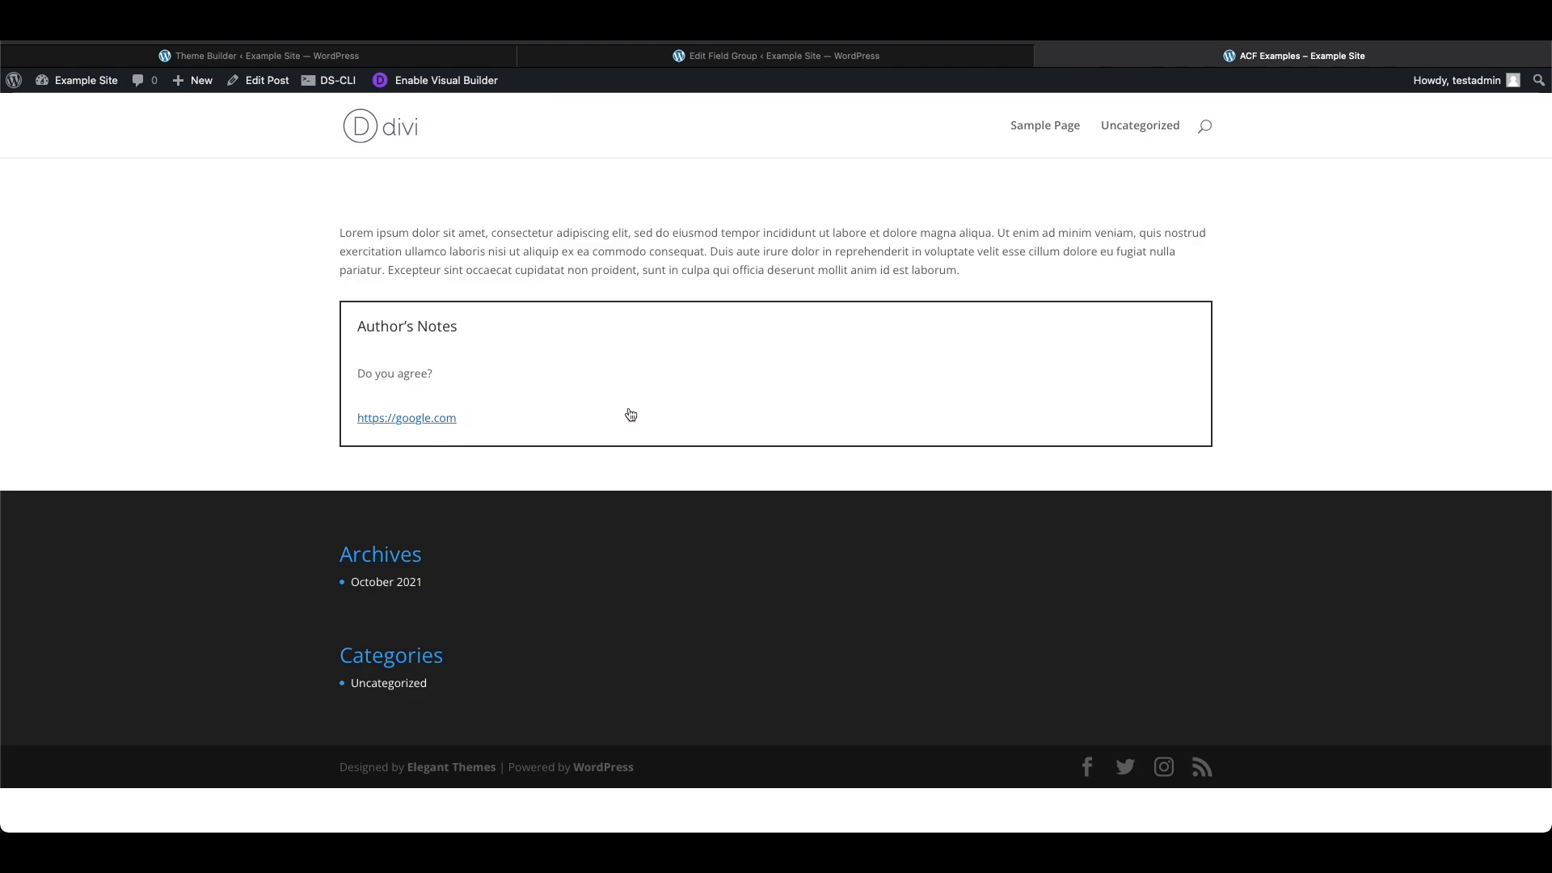
pyautogui.click(409, 56)
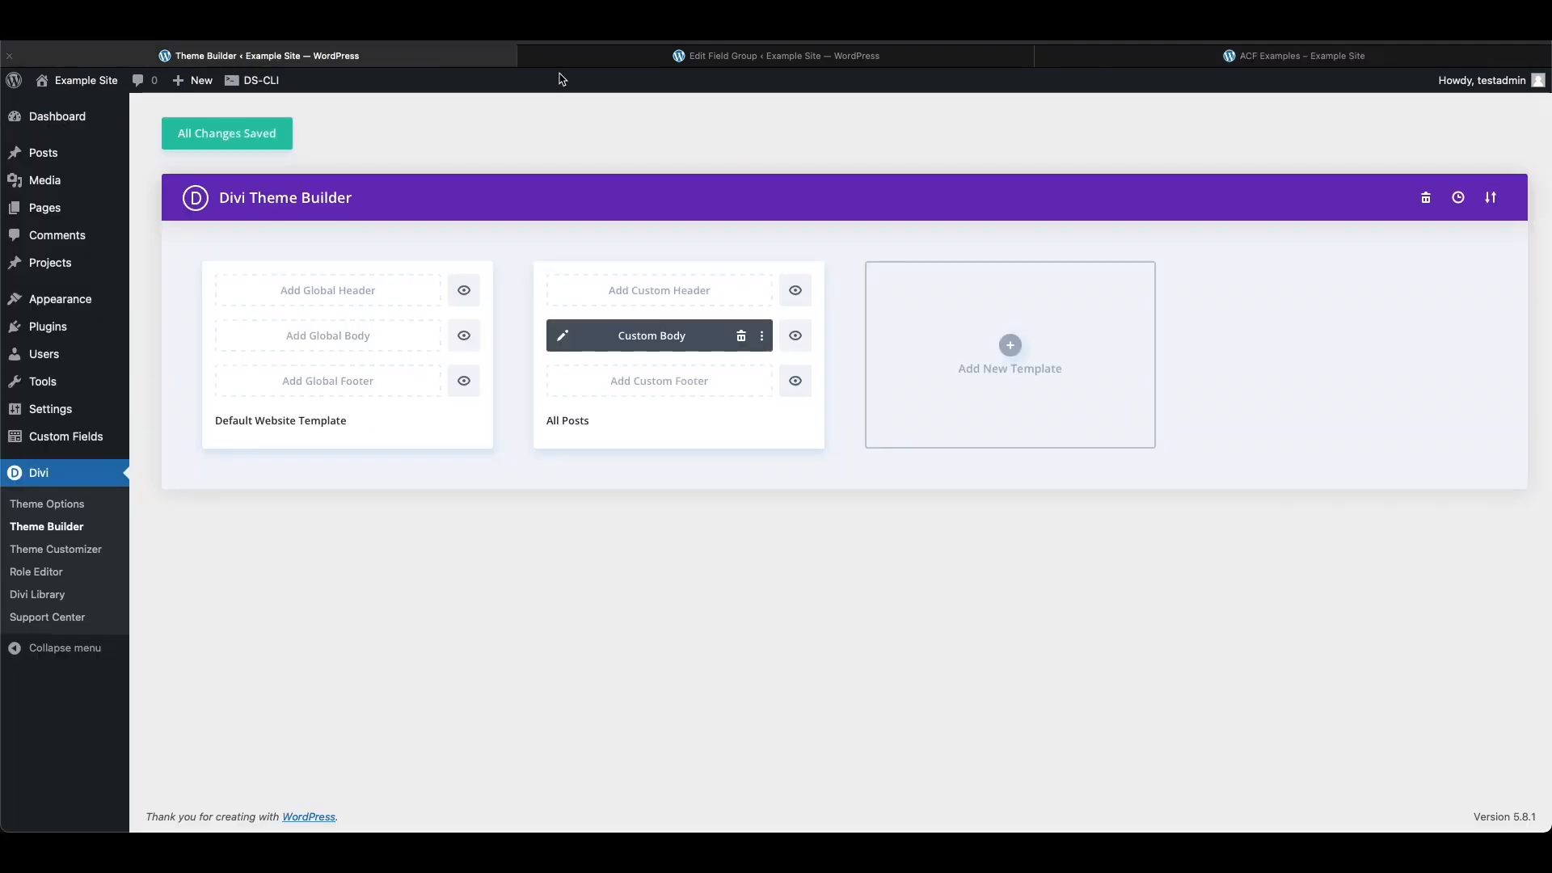
pyautogui.click(620, 64)
pyautogui.click(353, 63)
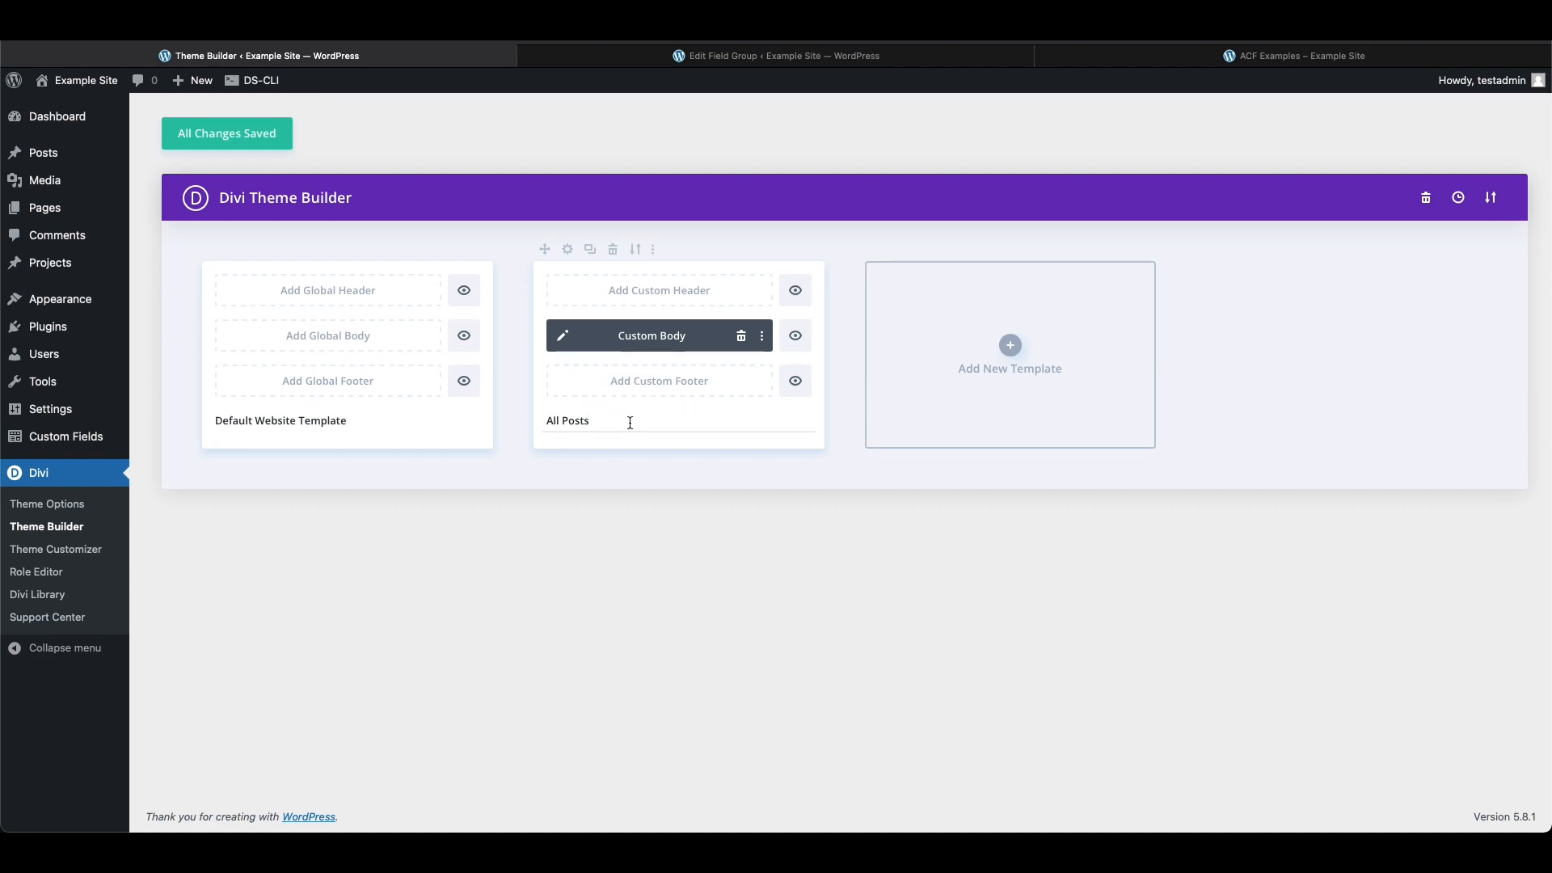
# - Open the All Posts template's custom body layout for editing and open the settings of its Notes text module
pyautogui.click(562, 335)
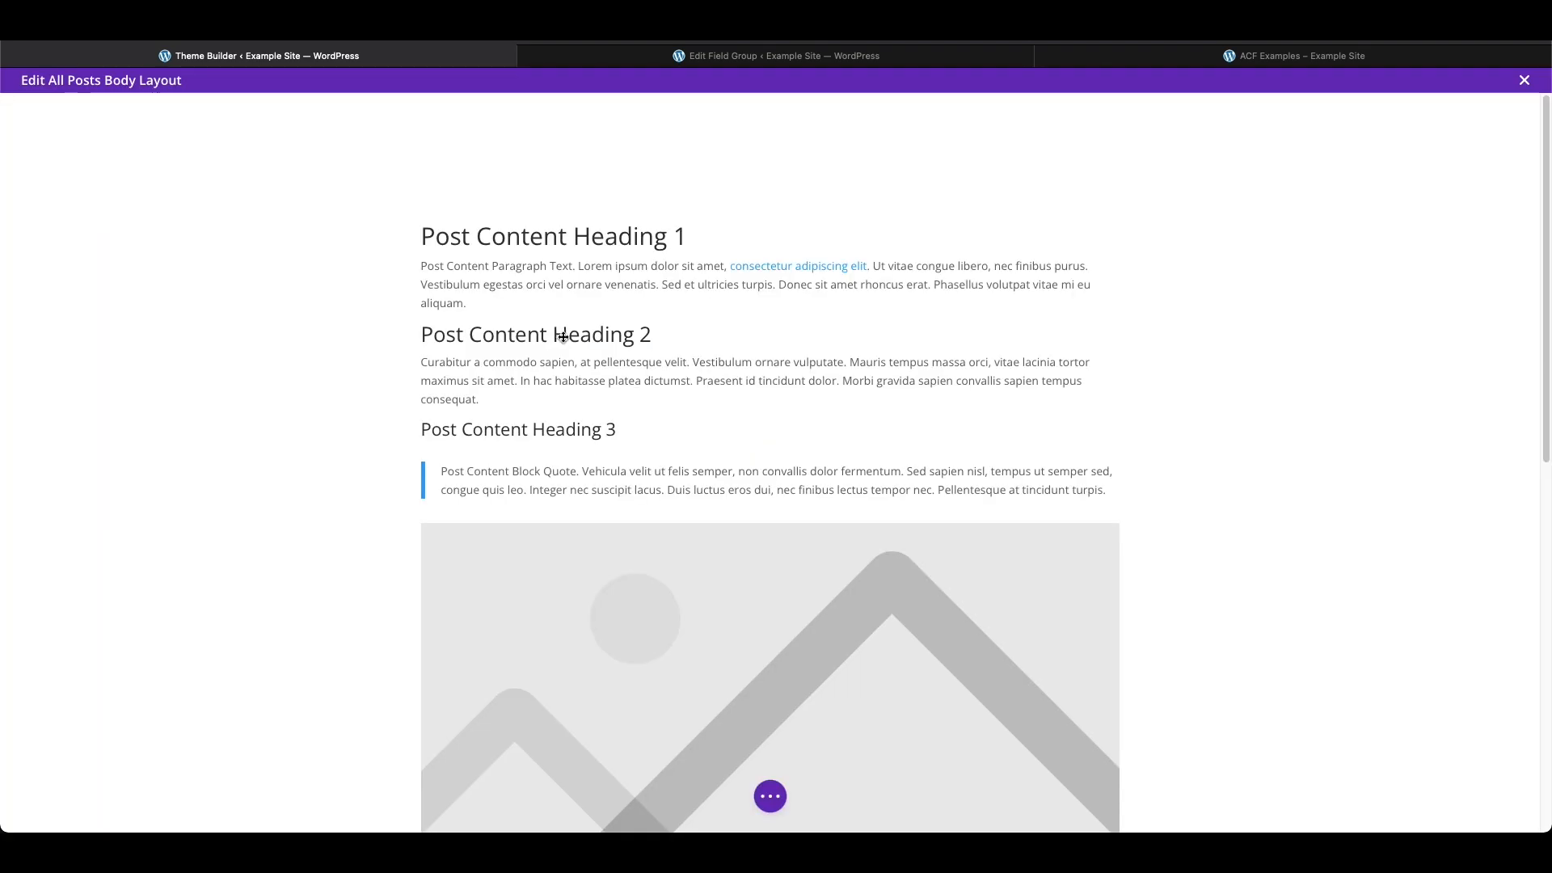
pyautogui.scroll(-10, 629, 414)
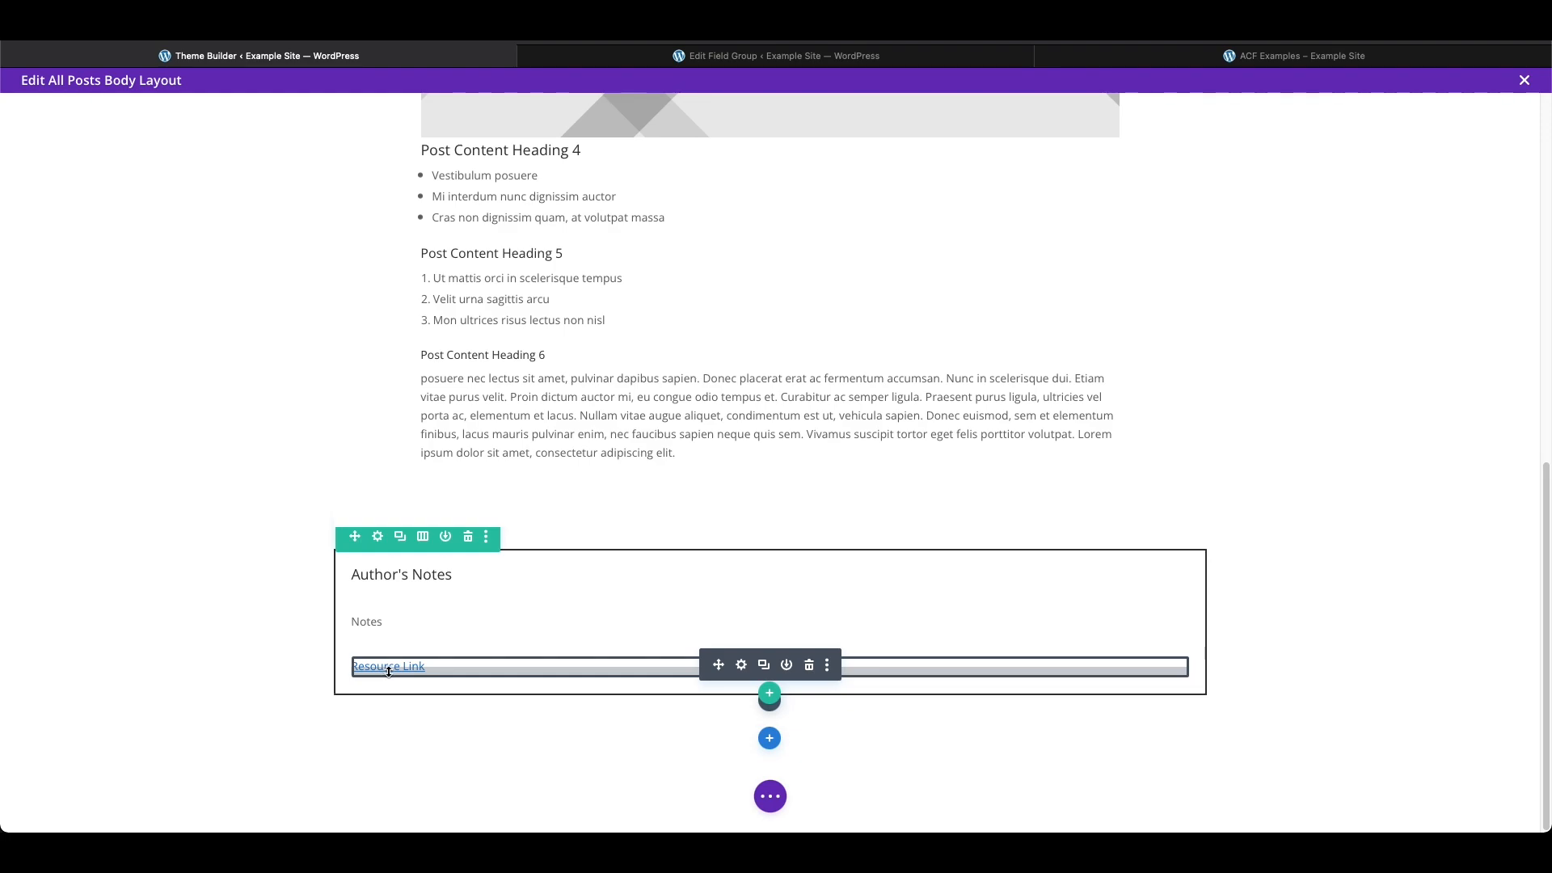
pyautogui.scroll(1, 388, 671)
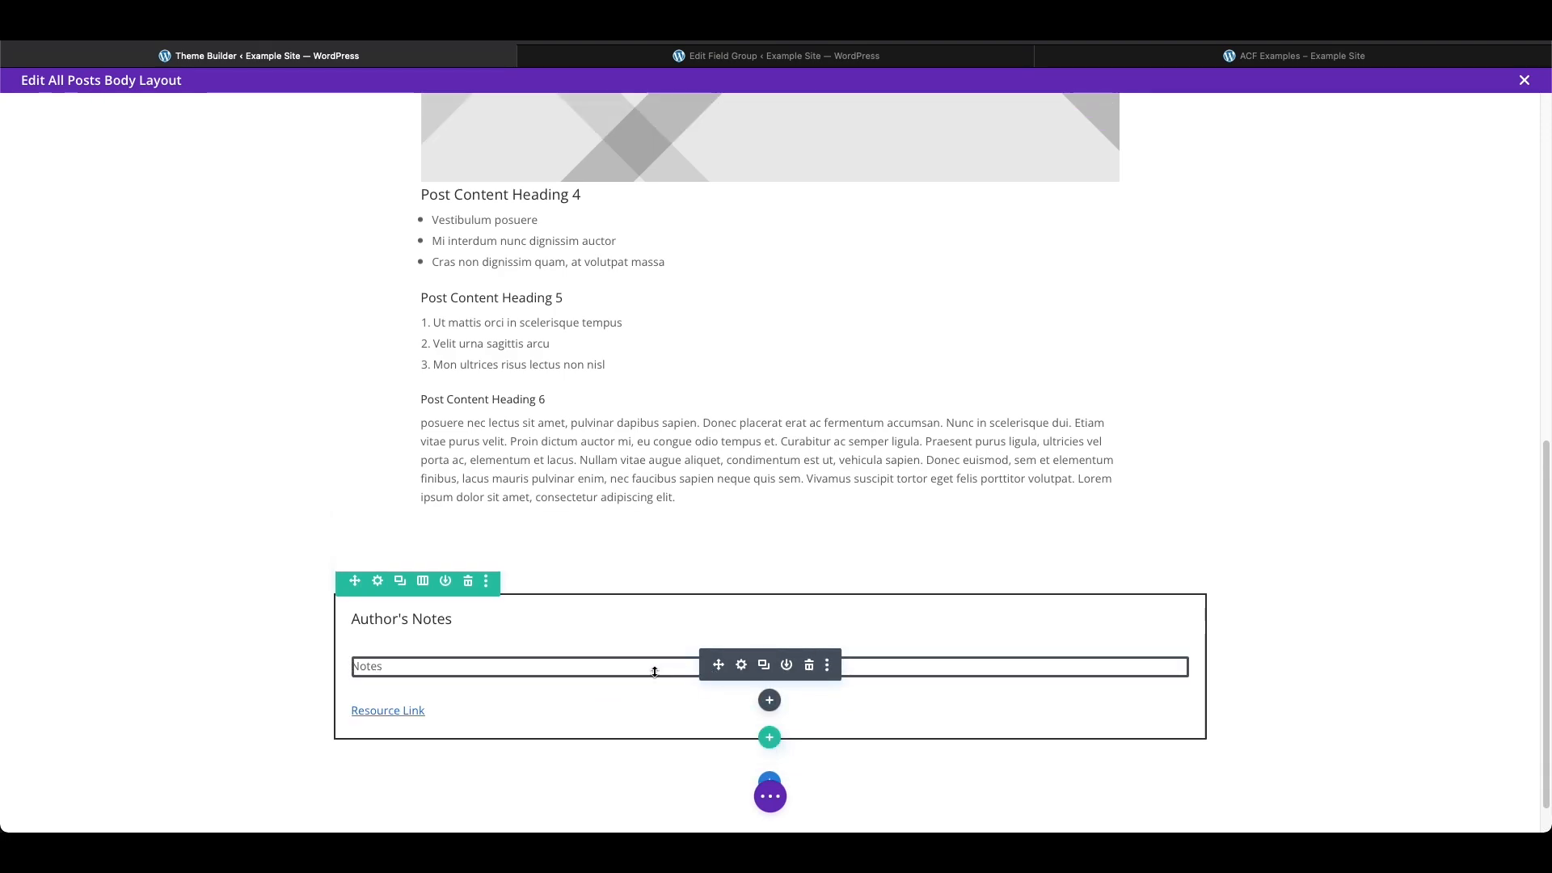
pyautogui.click(742, 665)
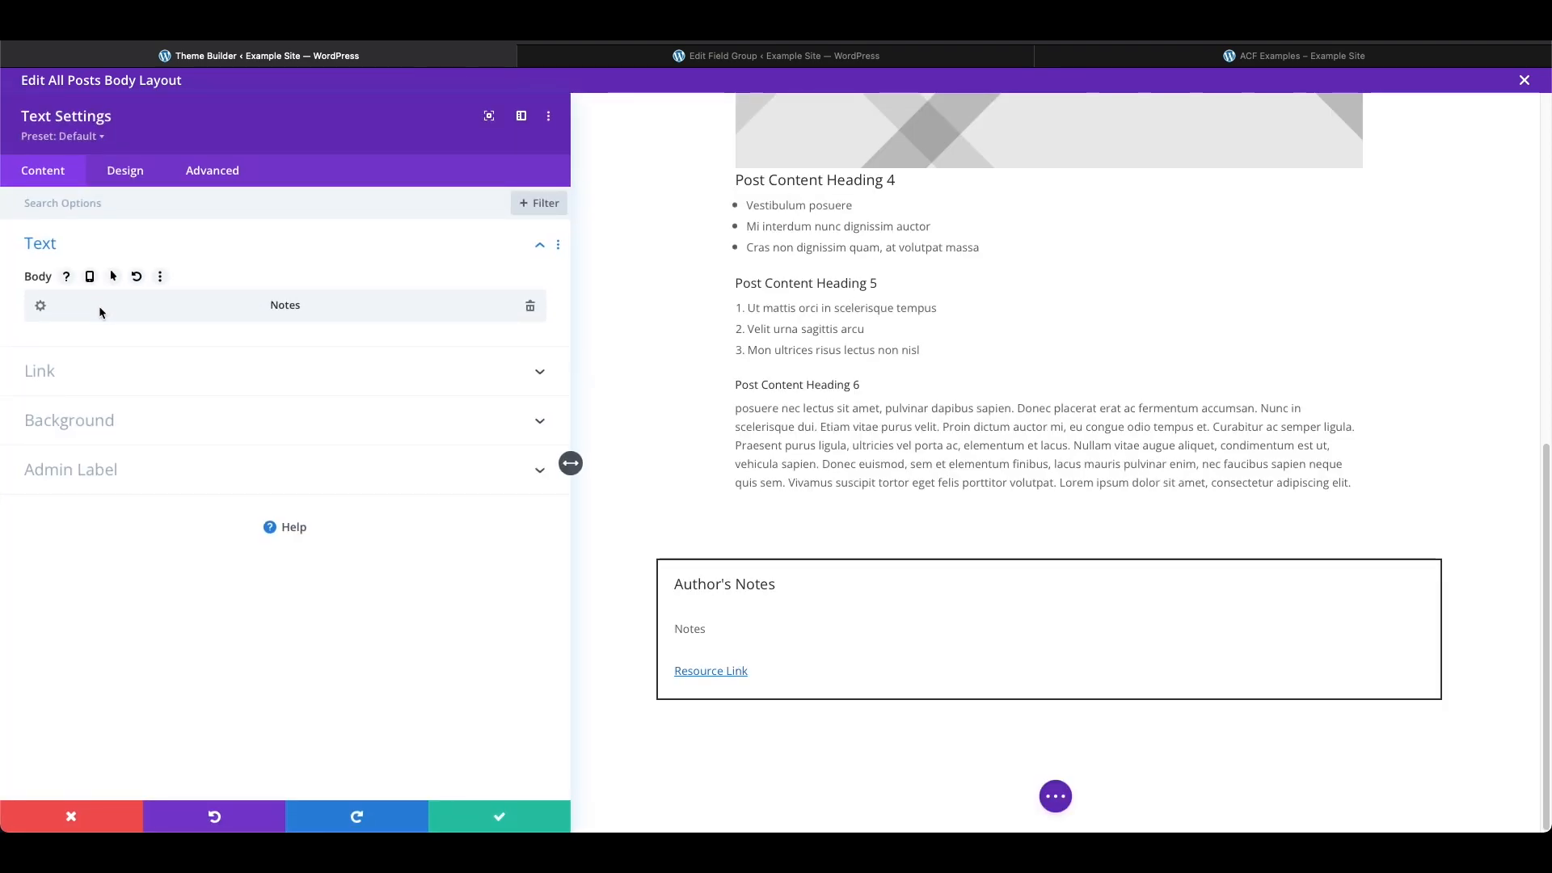
# - Clear the text module's body, reconnect it to the Notes dynamic field from the ACF Author's Notes group, and save the module
pyautogui.click(531, 307)
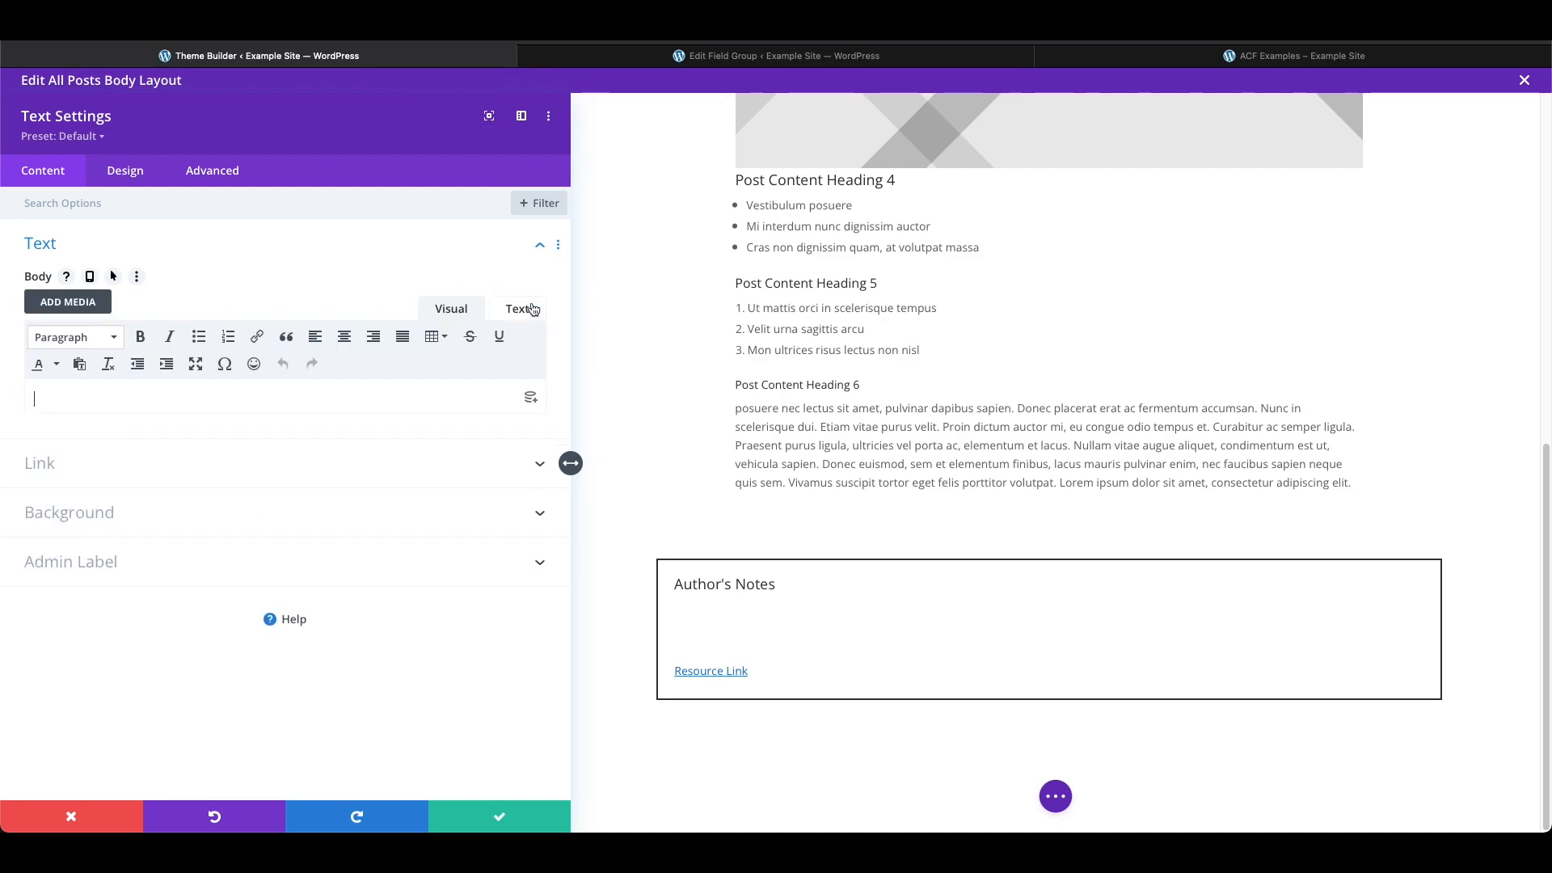
pyautogui.click(497, 395)
pyautogui.click(370, 398)
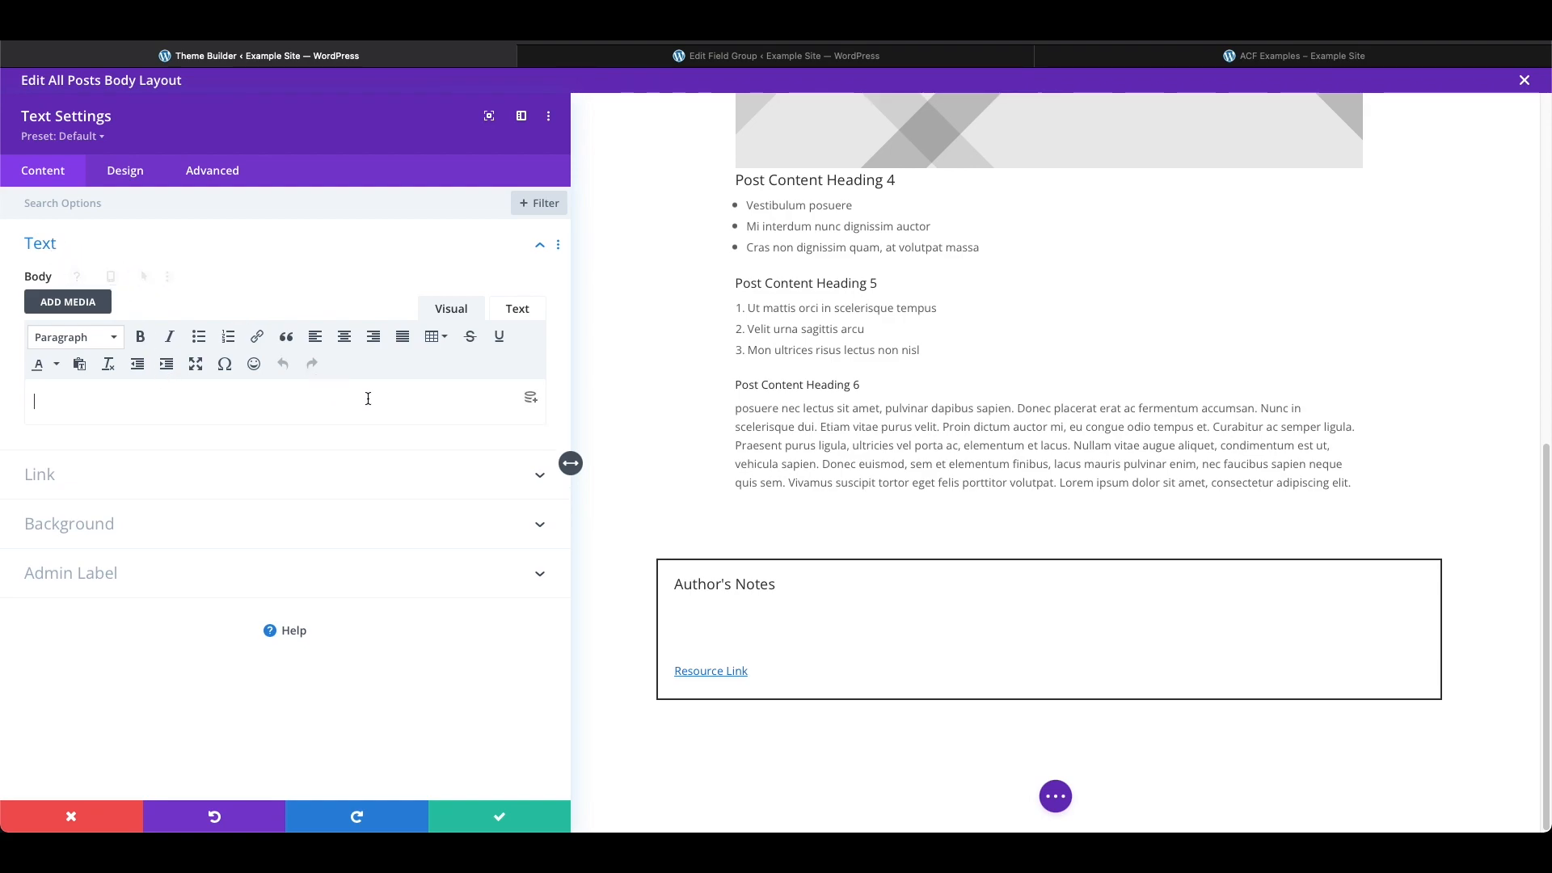
pyautogui.click(530, 400)
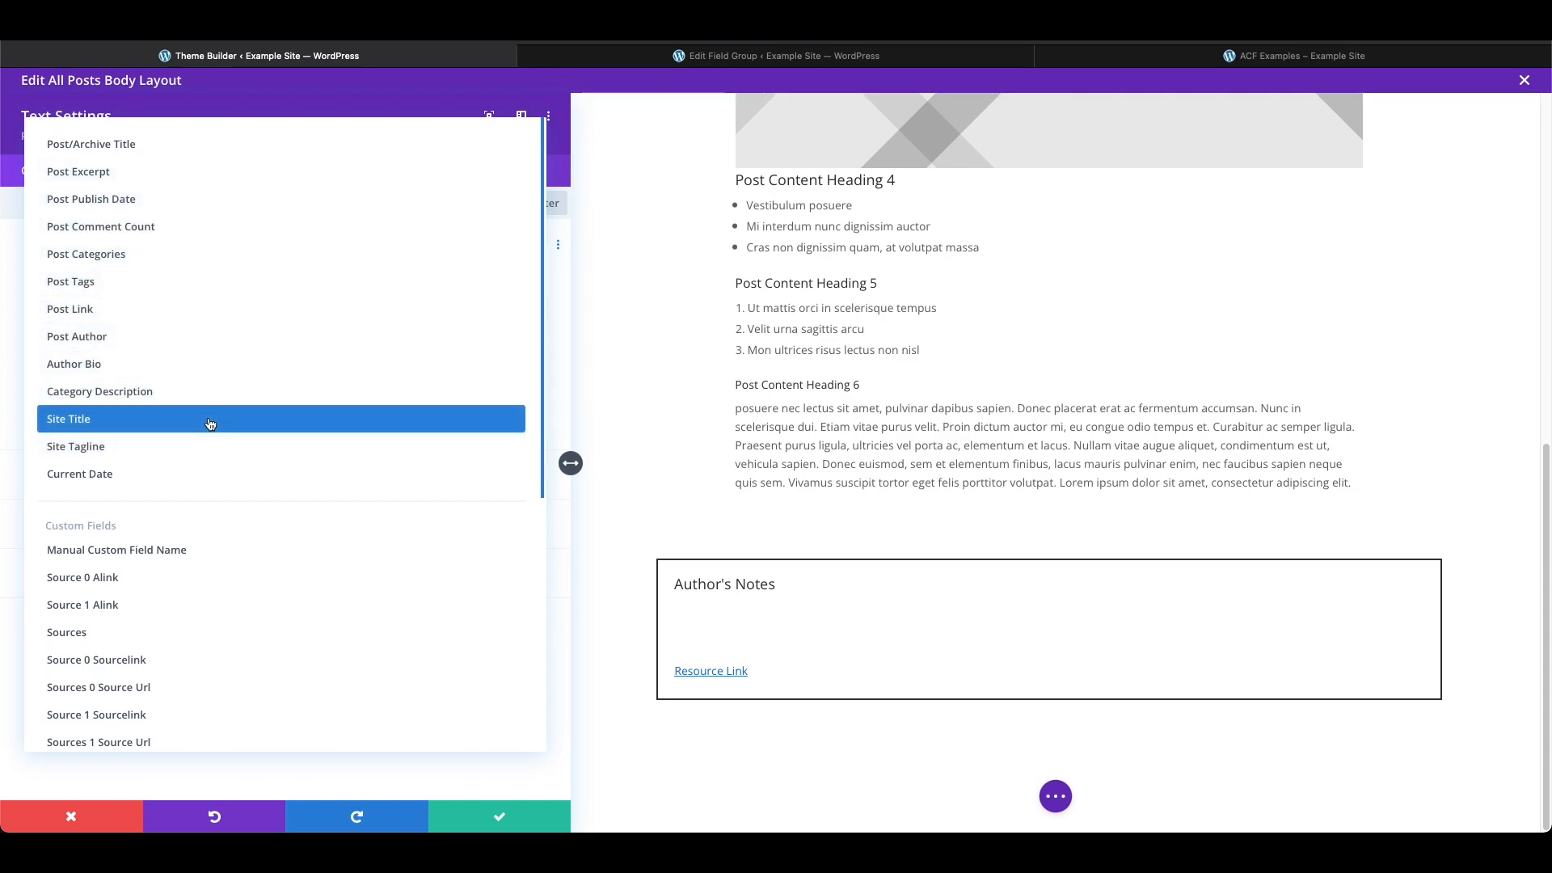
pyautogui.scroll(-4, 210, 424)
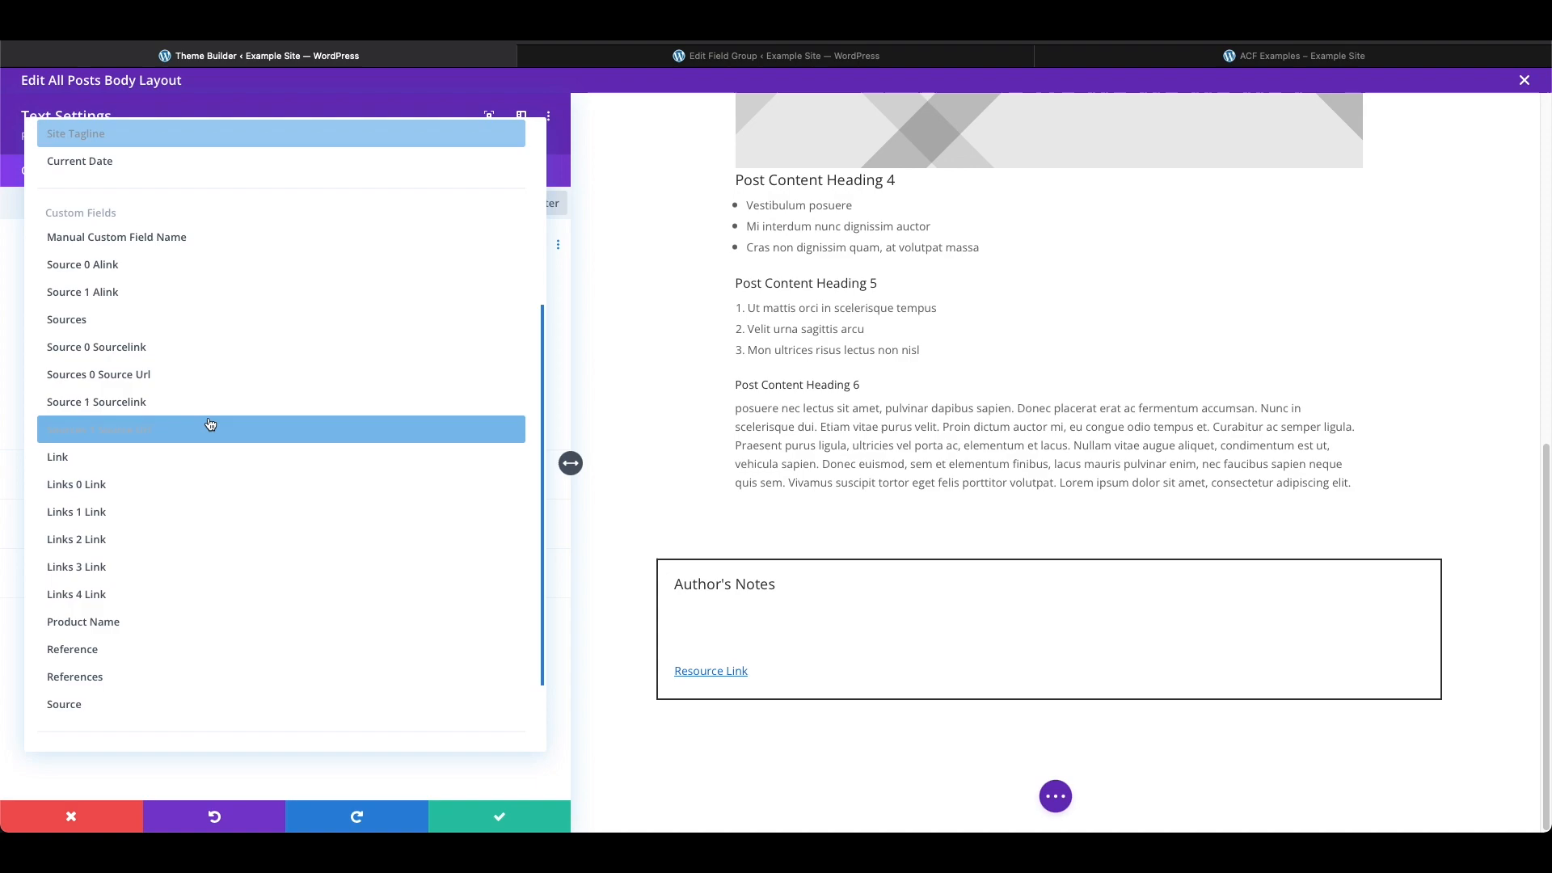
pyautogui.scroll(-1, 220, 521)
pyautogui.scroll(-1, 219, 488)
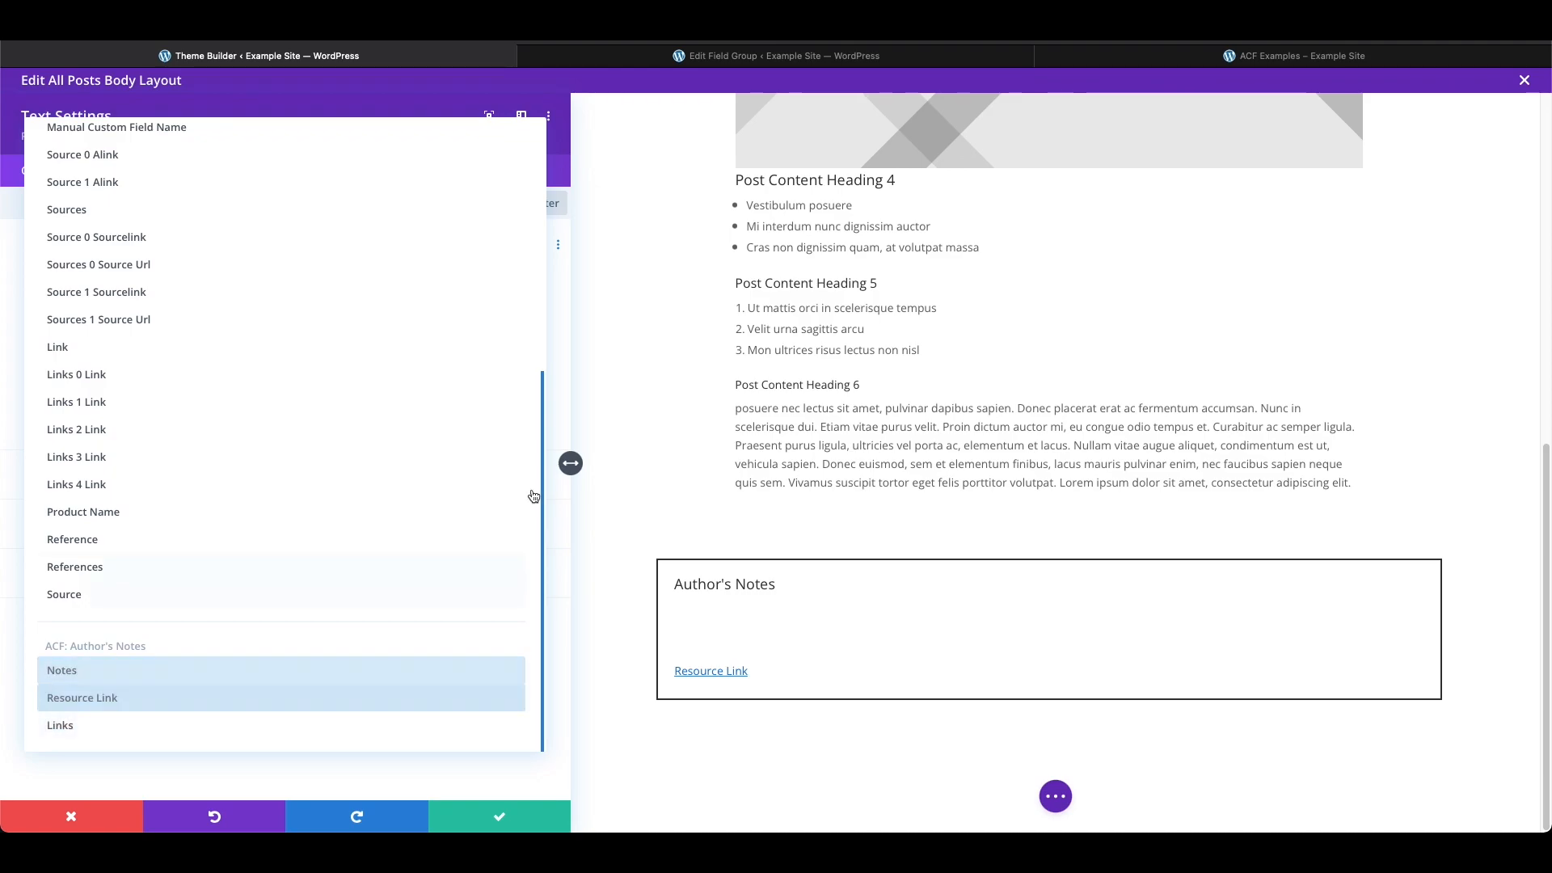
pyautogui.click(656, 55)
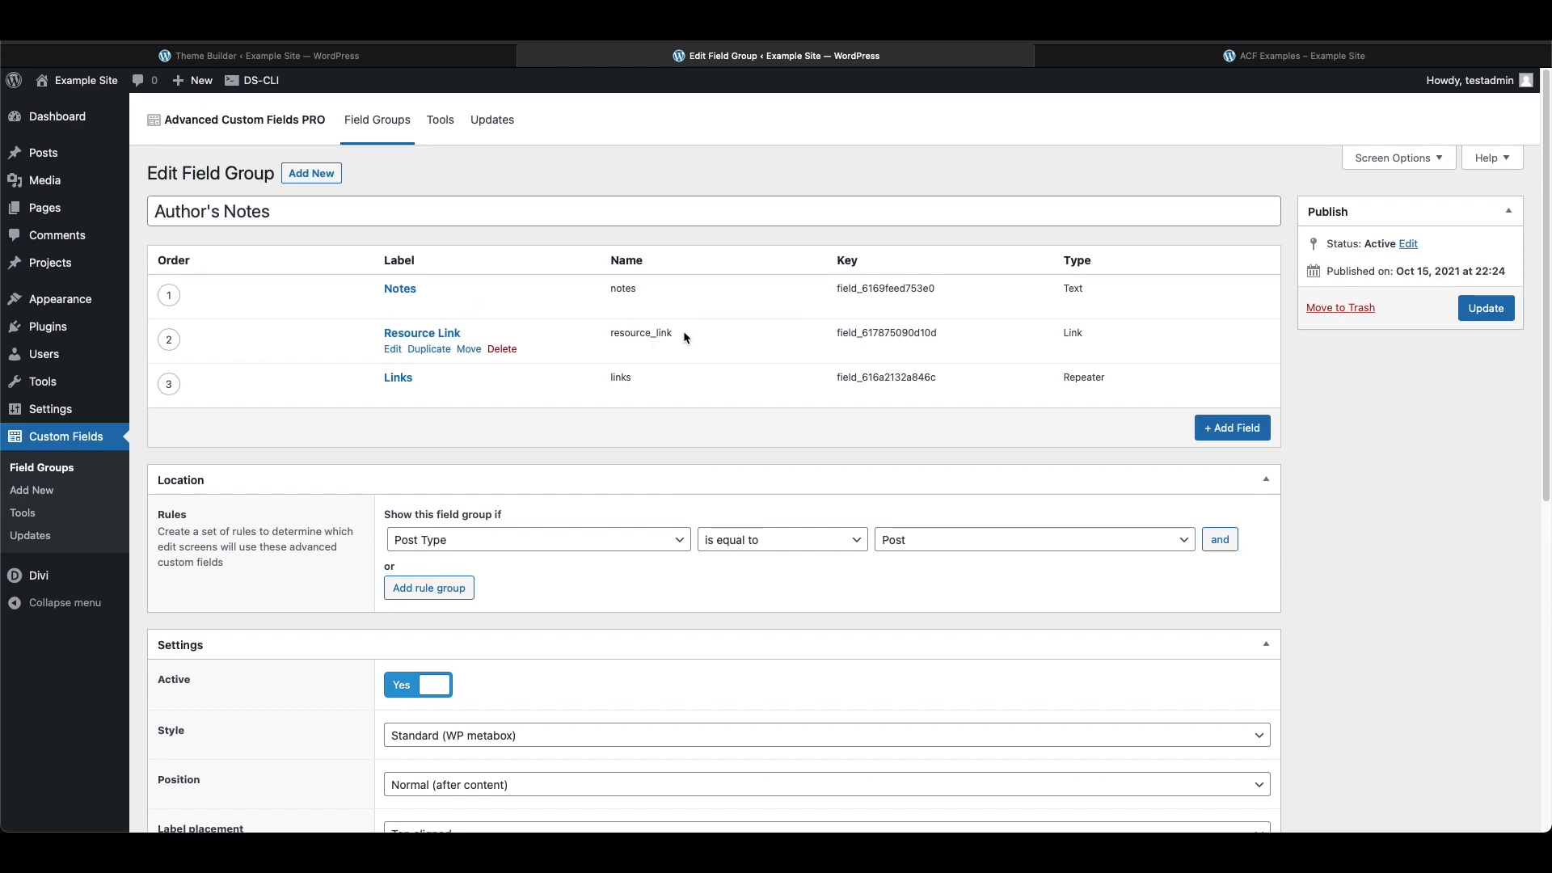
pyautogui.hotkey('ctrl', 'shift', 'Tab')
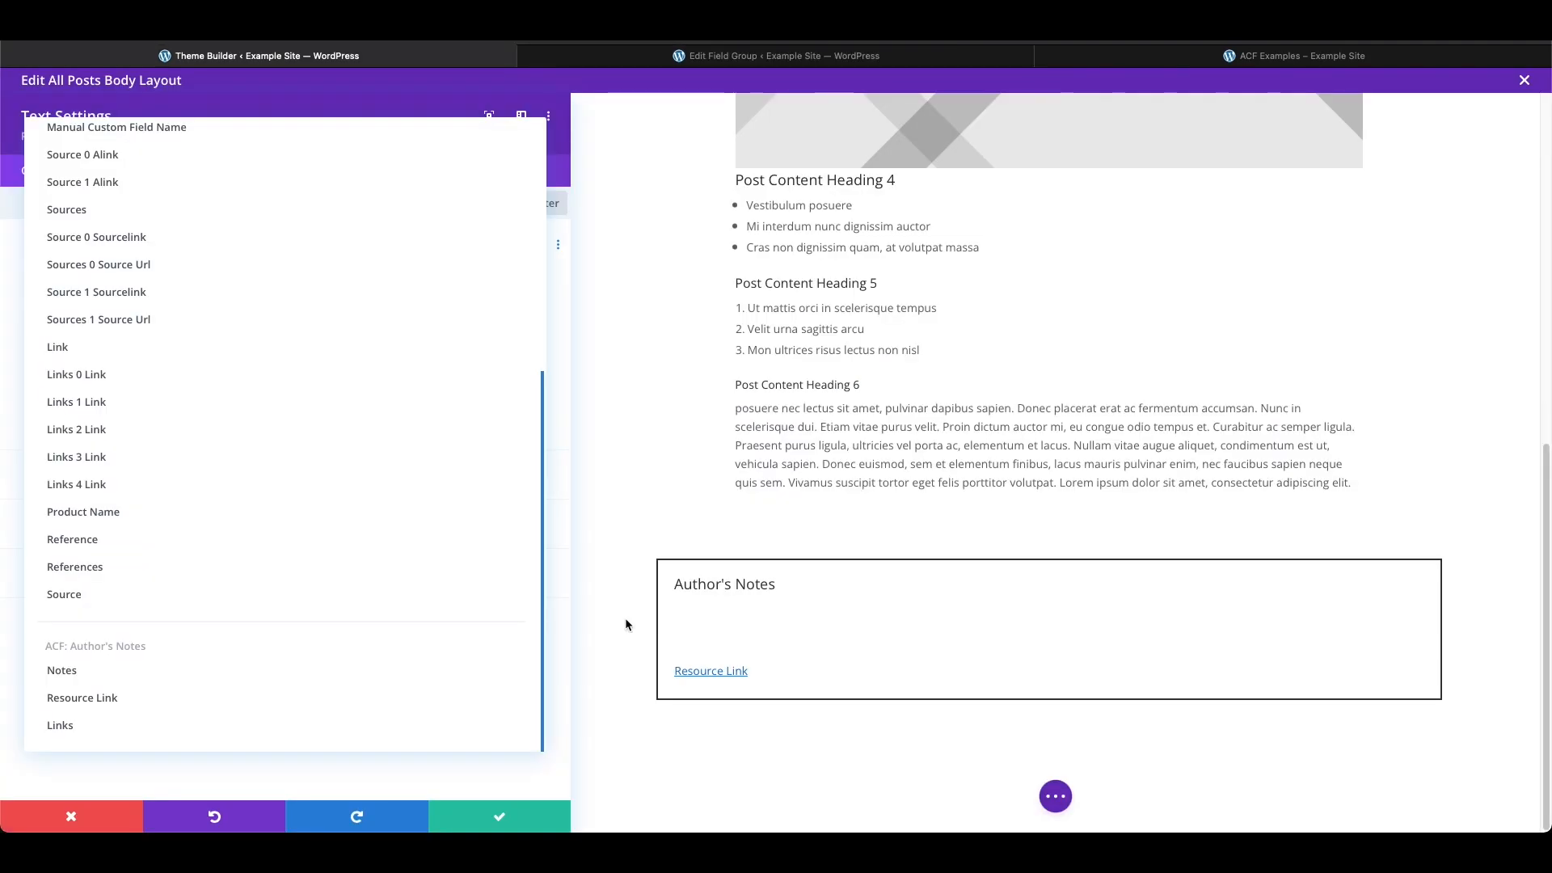
pyautogui.click(523, 816)
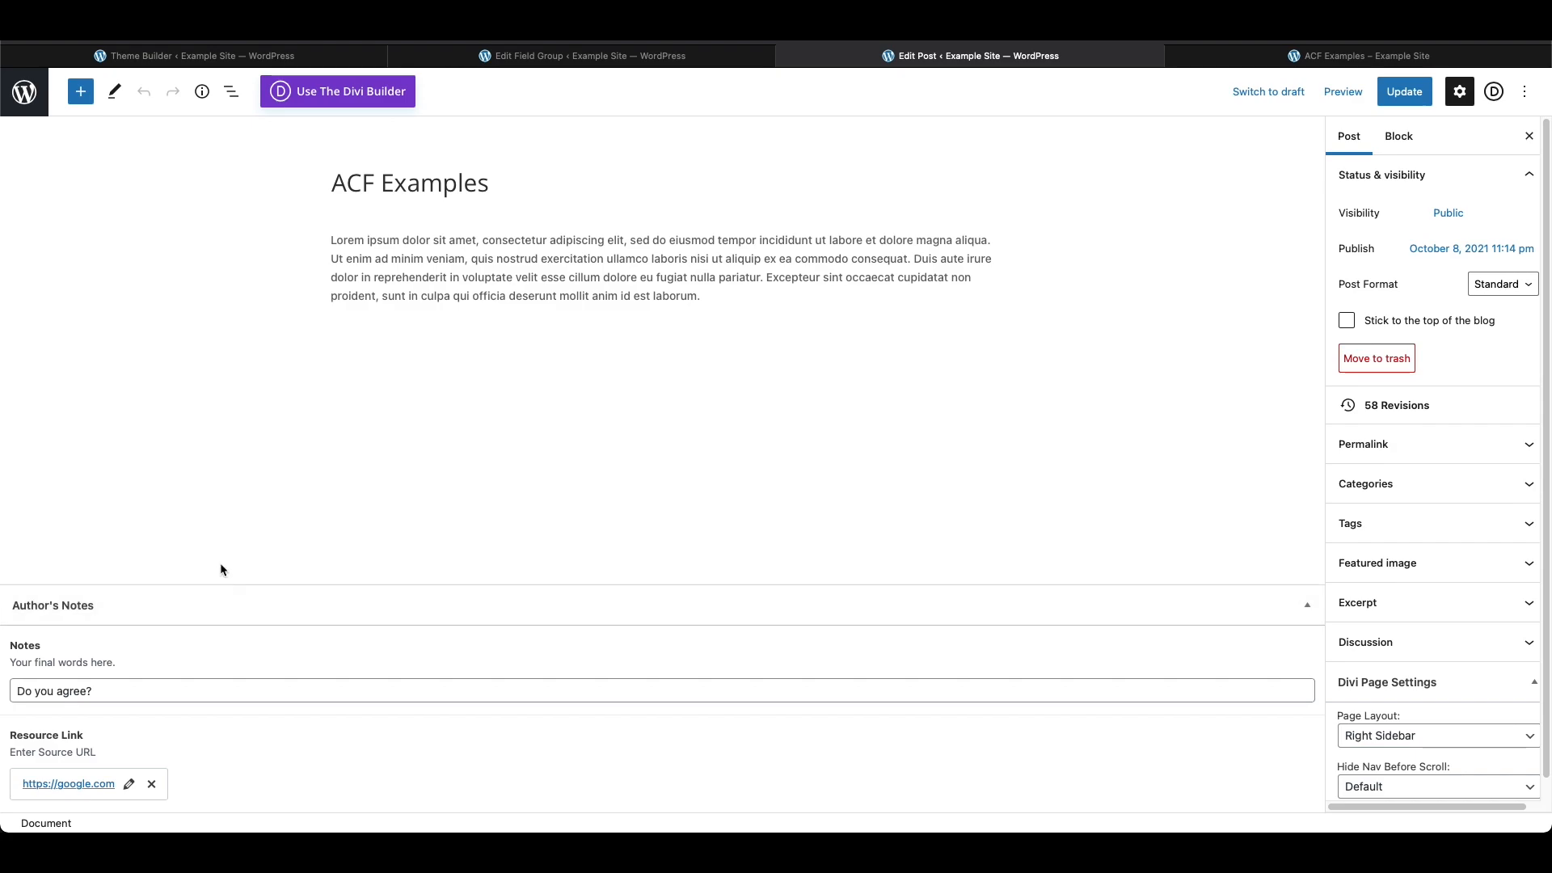
# - Examine the rule type and post type options in the location rule of the Author's Notes field group
pyautogui.click(669, 60)
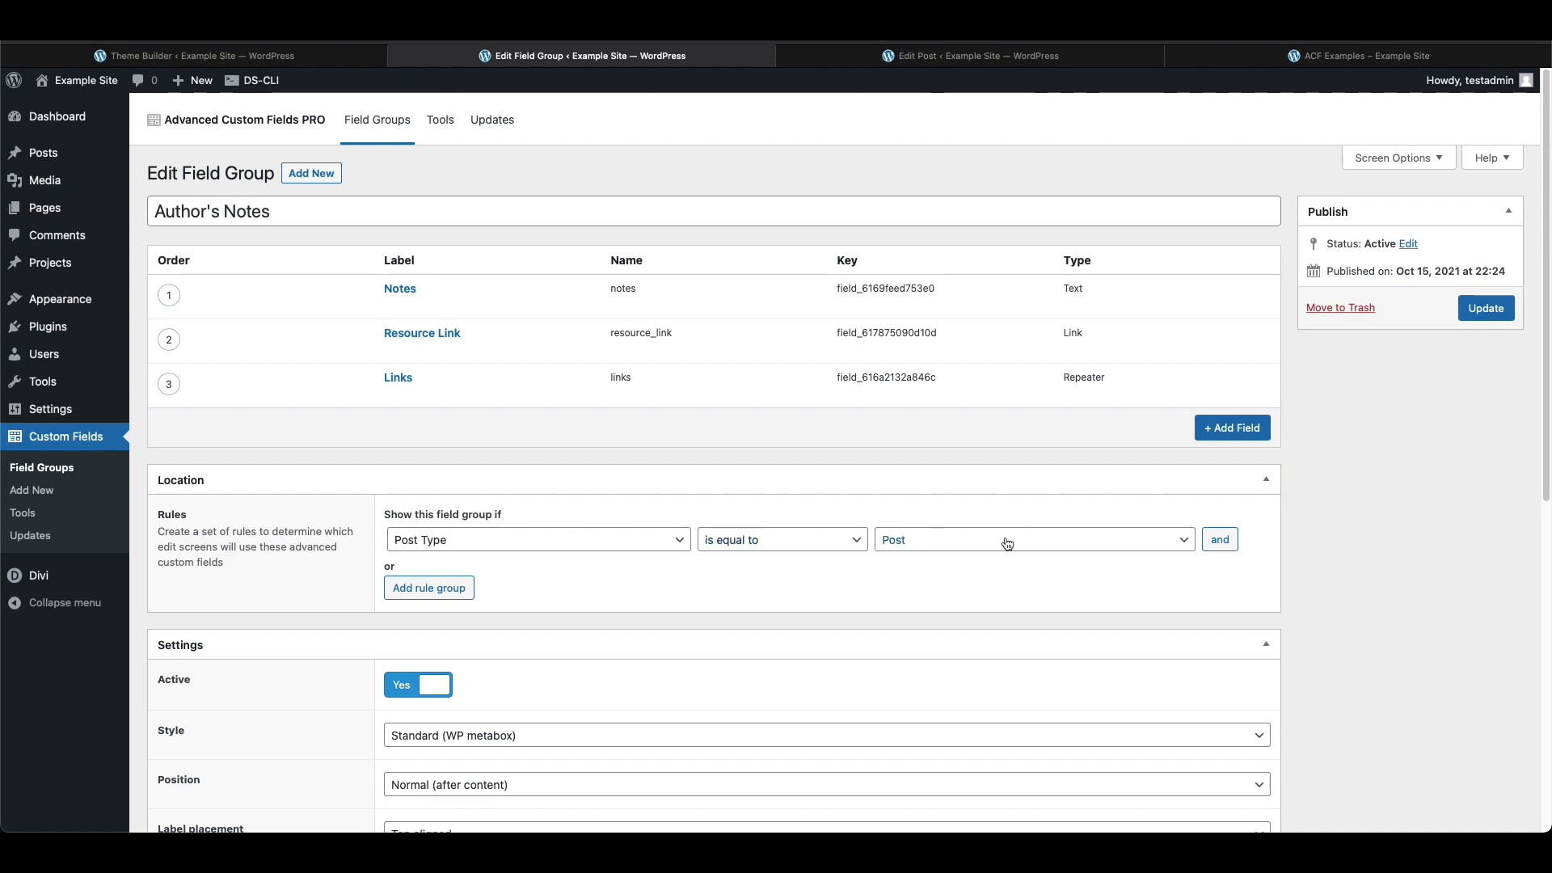
pyautogui.click(661, 541)
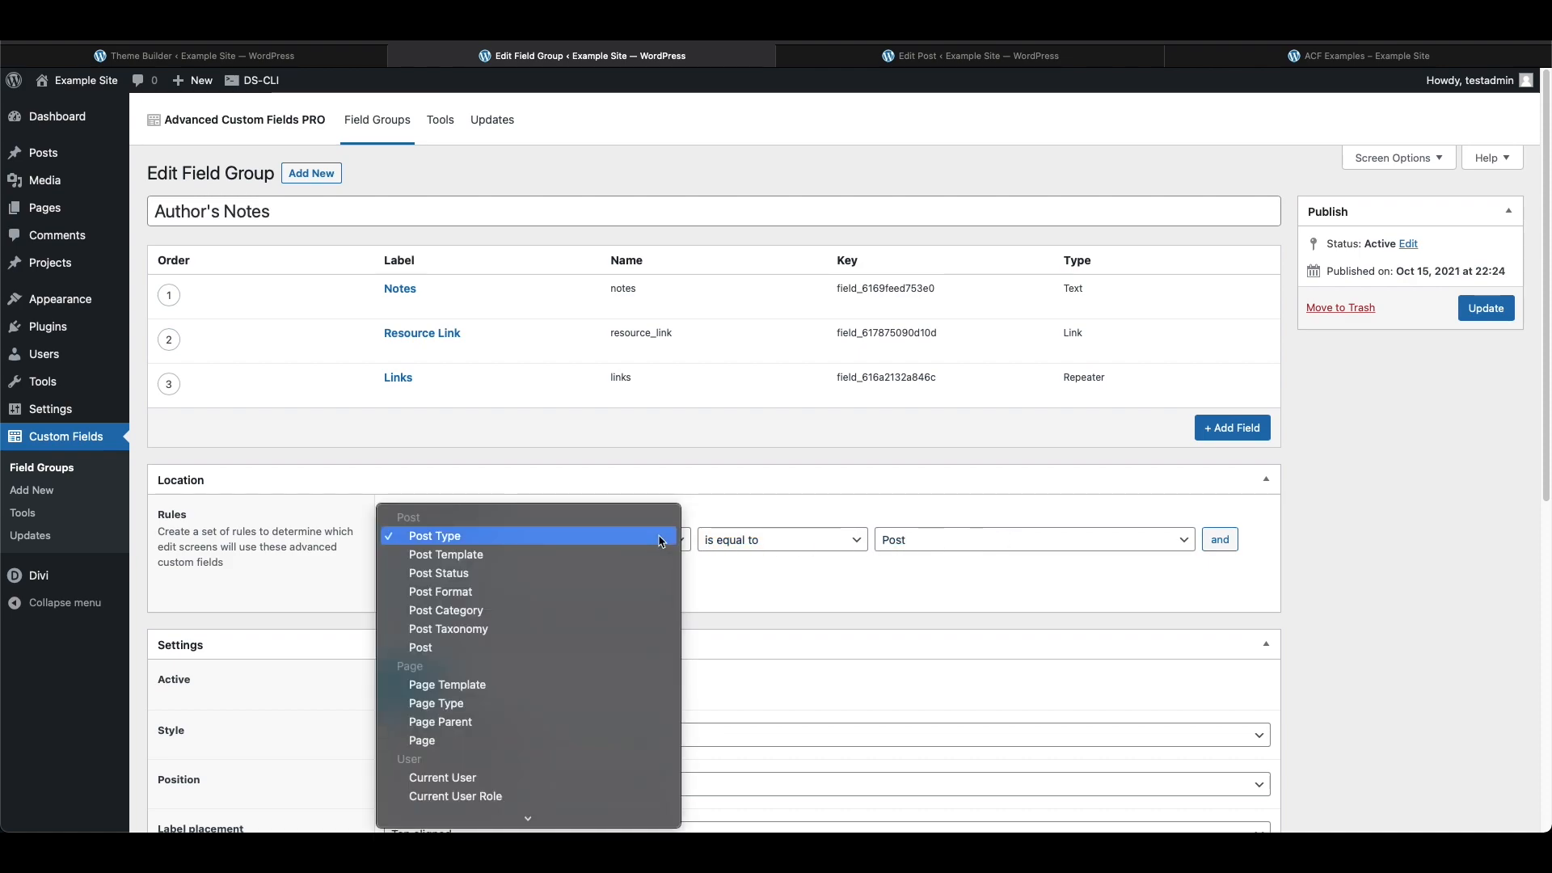
pyautogui.click(661, 540)
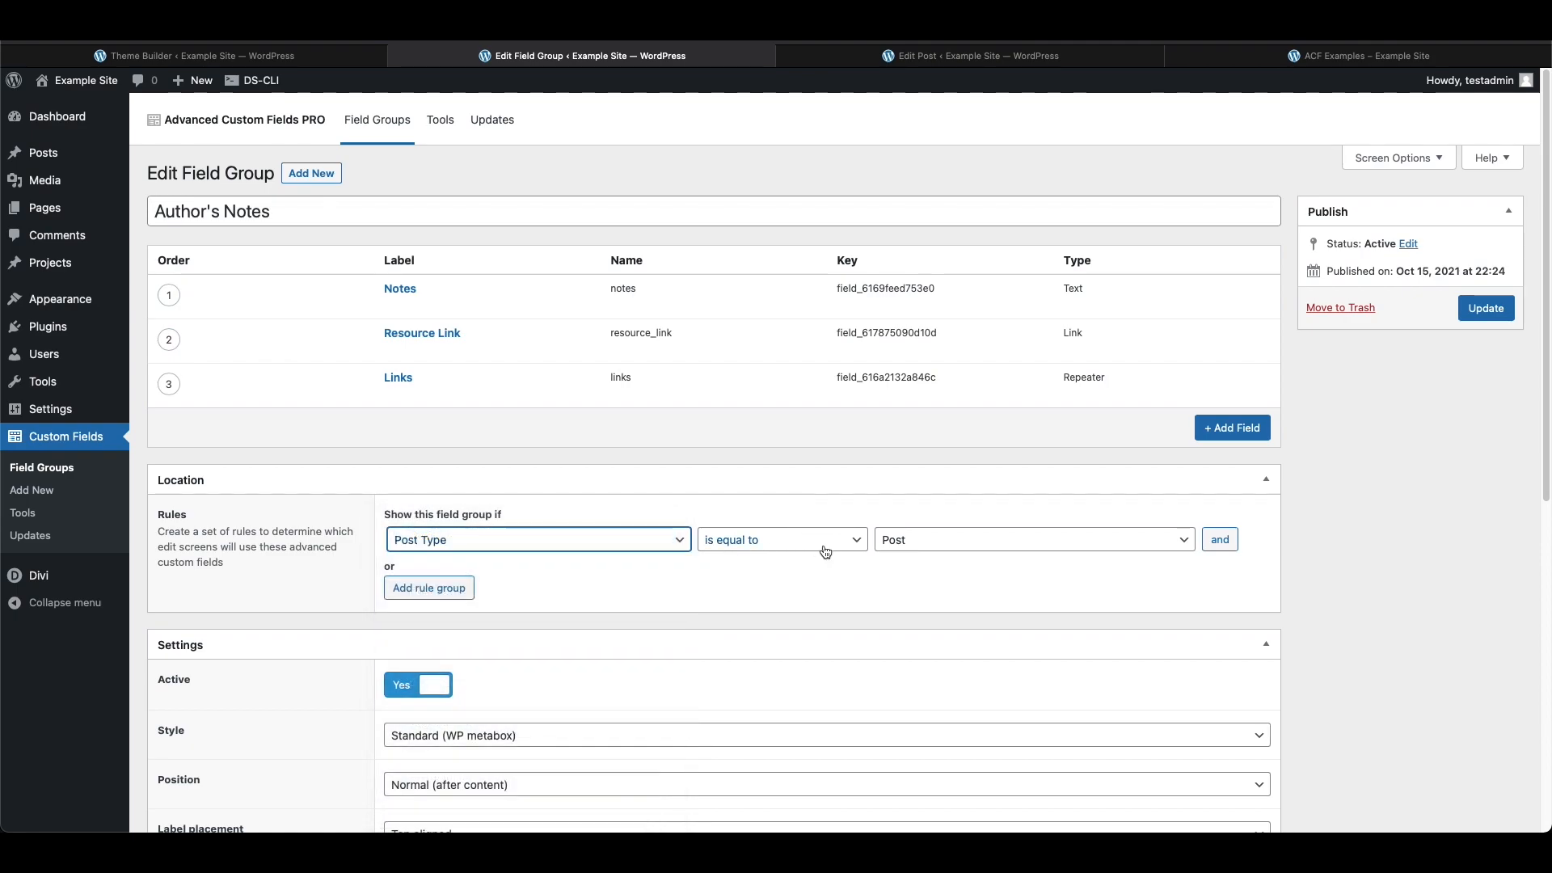
pyautogui.click(933, 541)
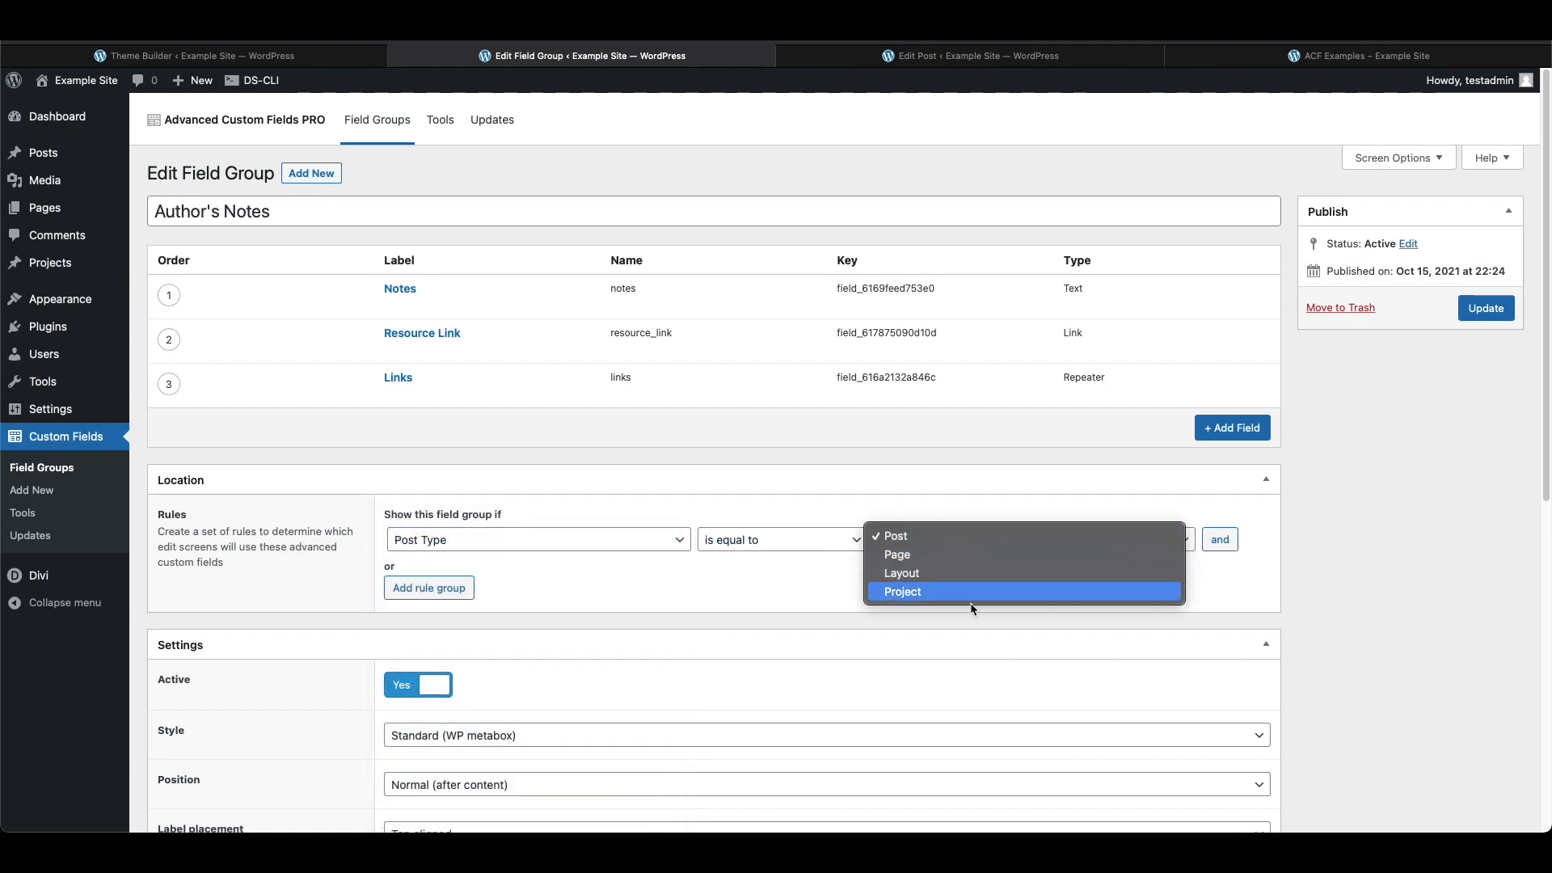
pyautogui.click(783, 592)
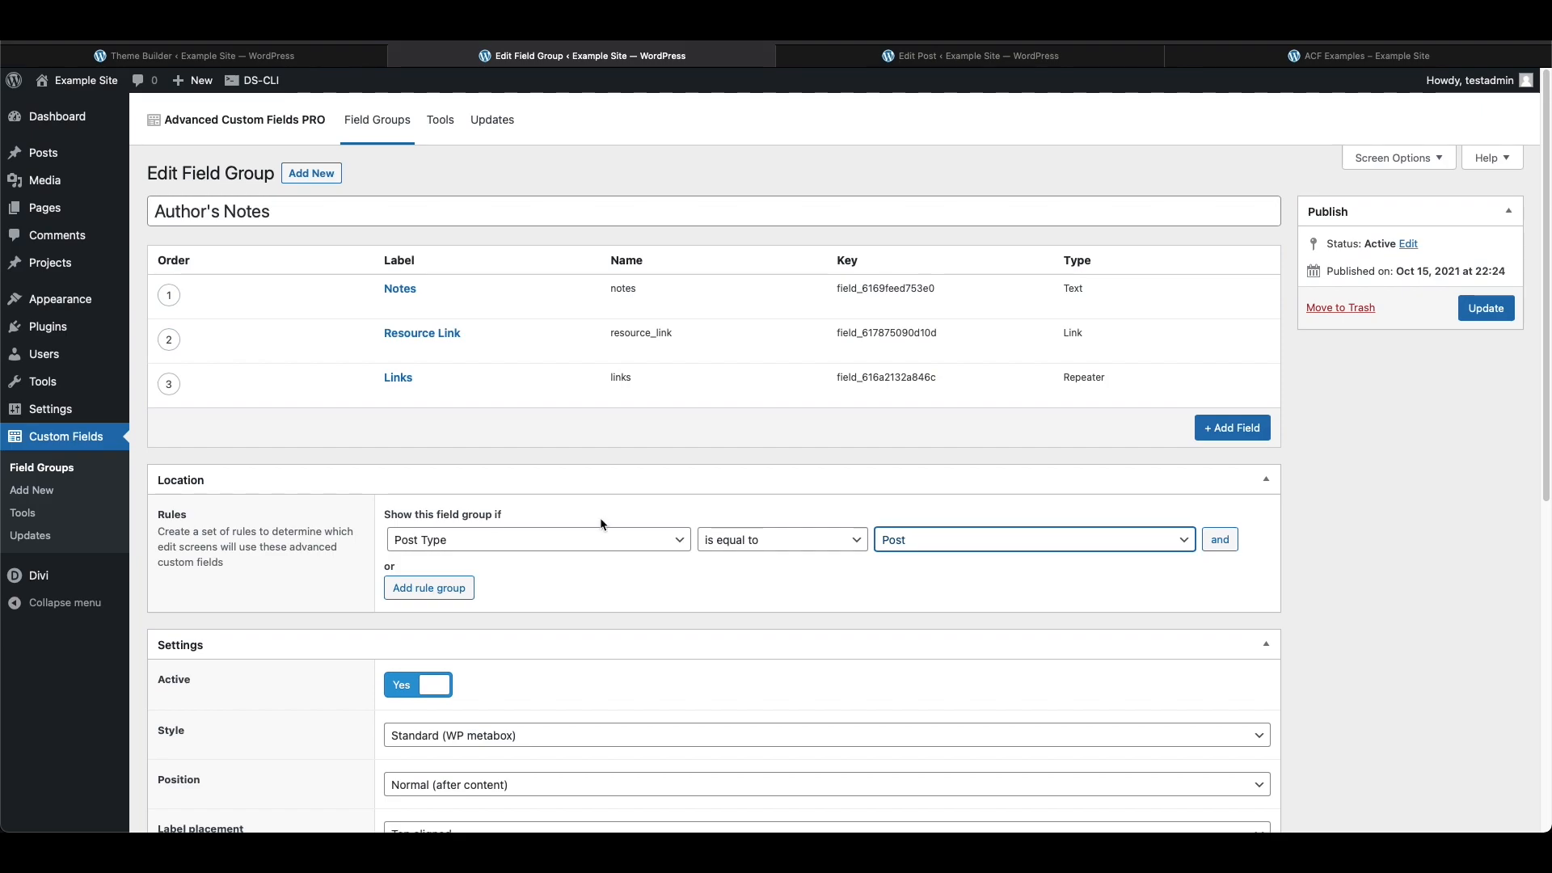
# - Compare the Notes and Resource Link fields in the ACF Examples post editor with the published post
pyautogui.click(807, 63)
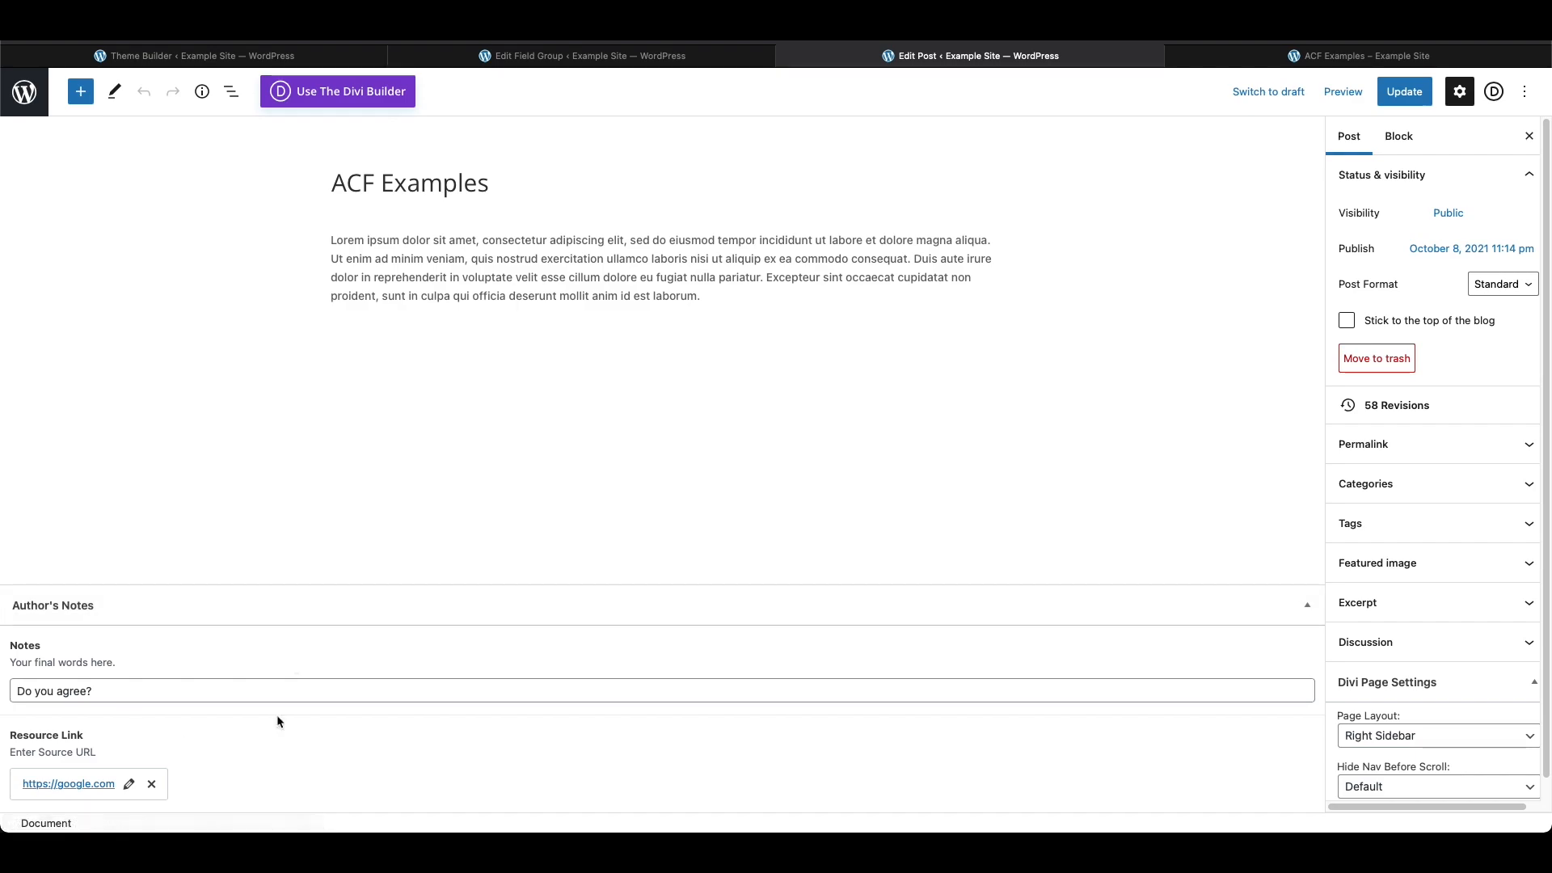
pyautogui.hotkey('ctrl', 'Tab')
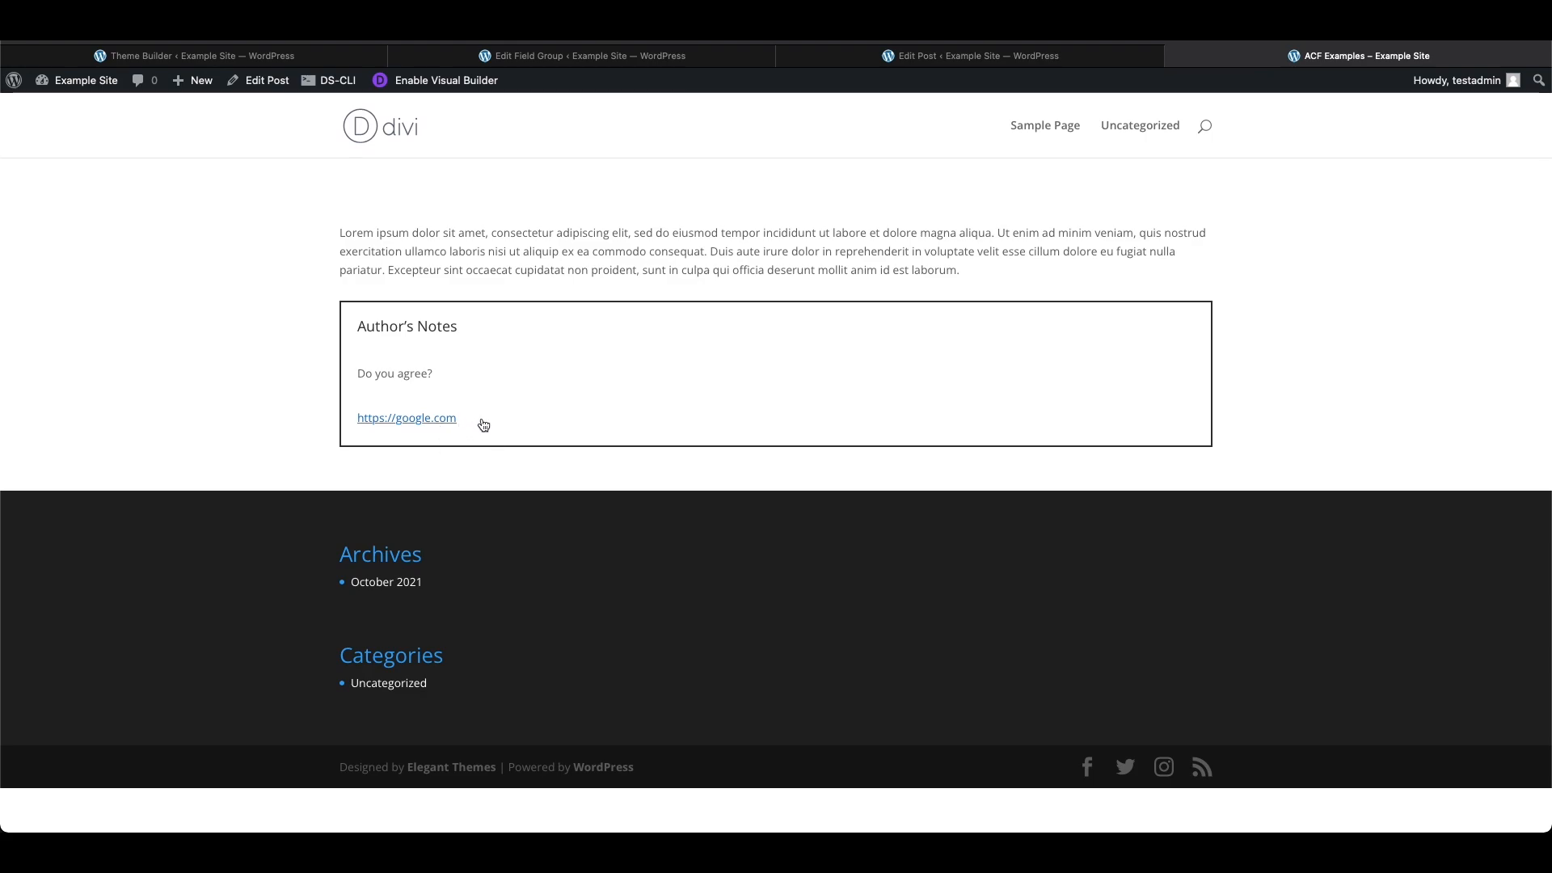
pyautogui.click(648, 61)
# - Return to the All Posts body layout and delete the Resource Link text module from the Author's Notes box
pyautogui.click(363, 63)
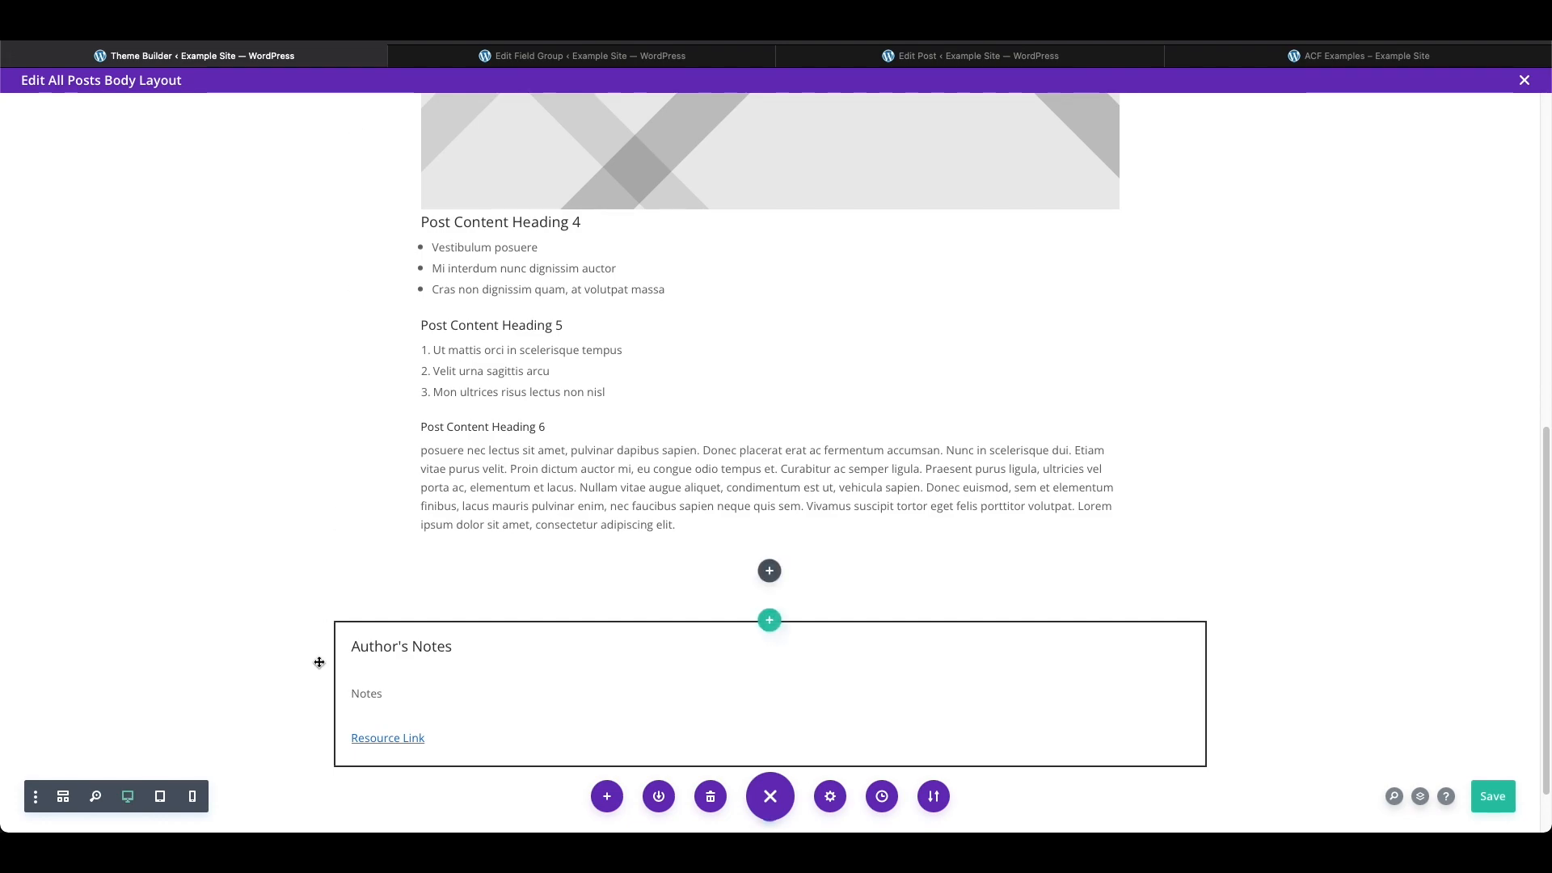
pyautogui.scroll(-1, 319, 656)
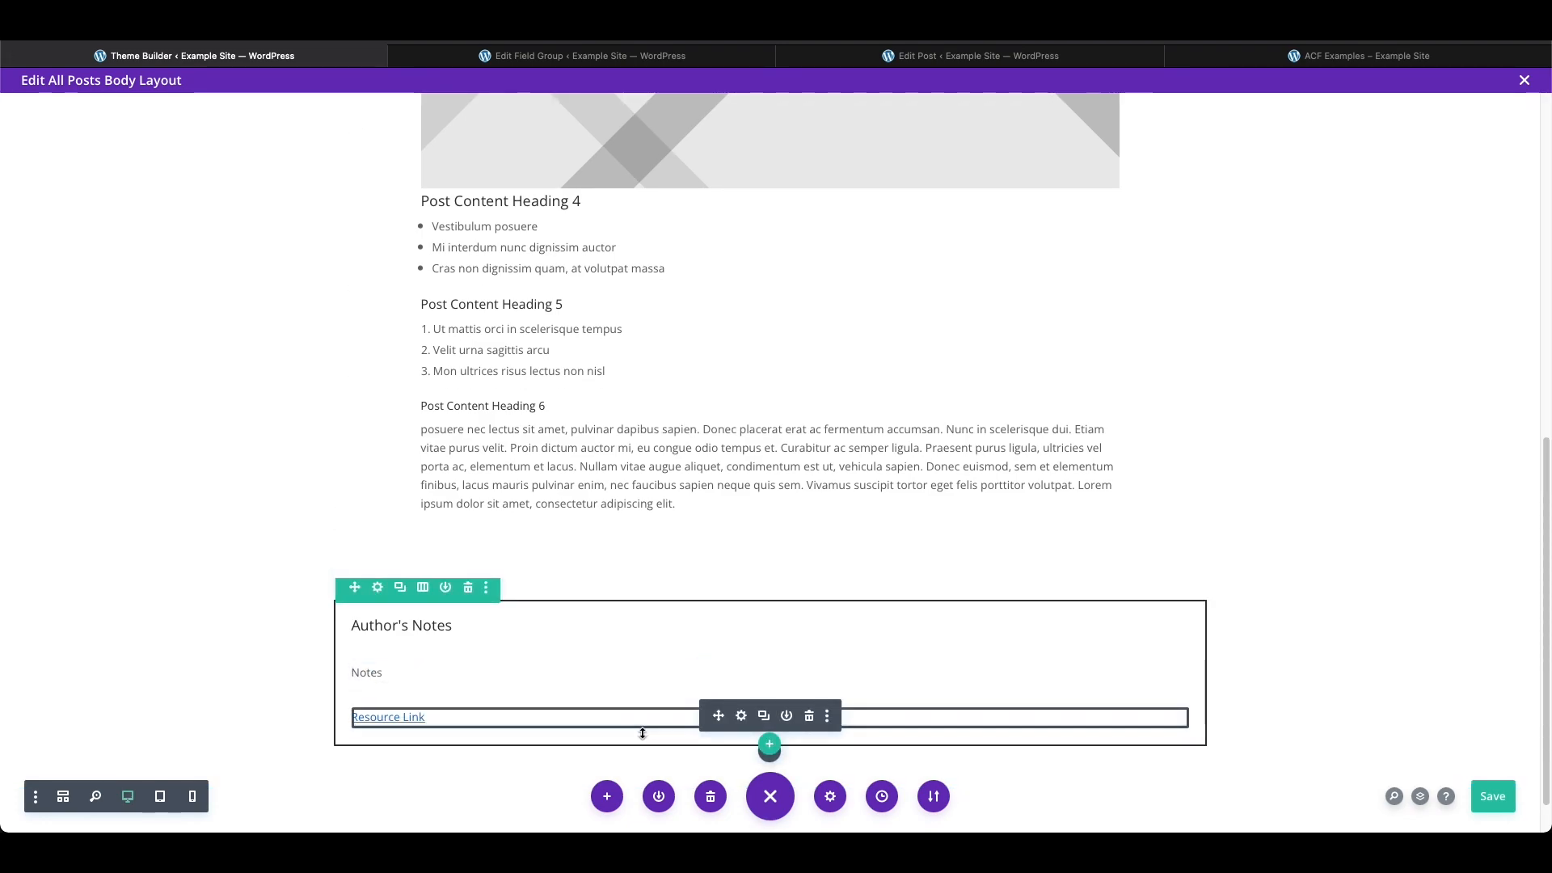
pyautogui.click(809, 716)
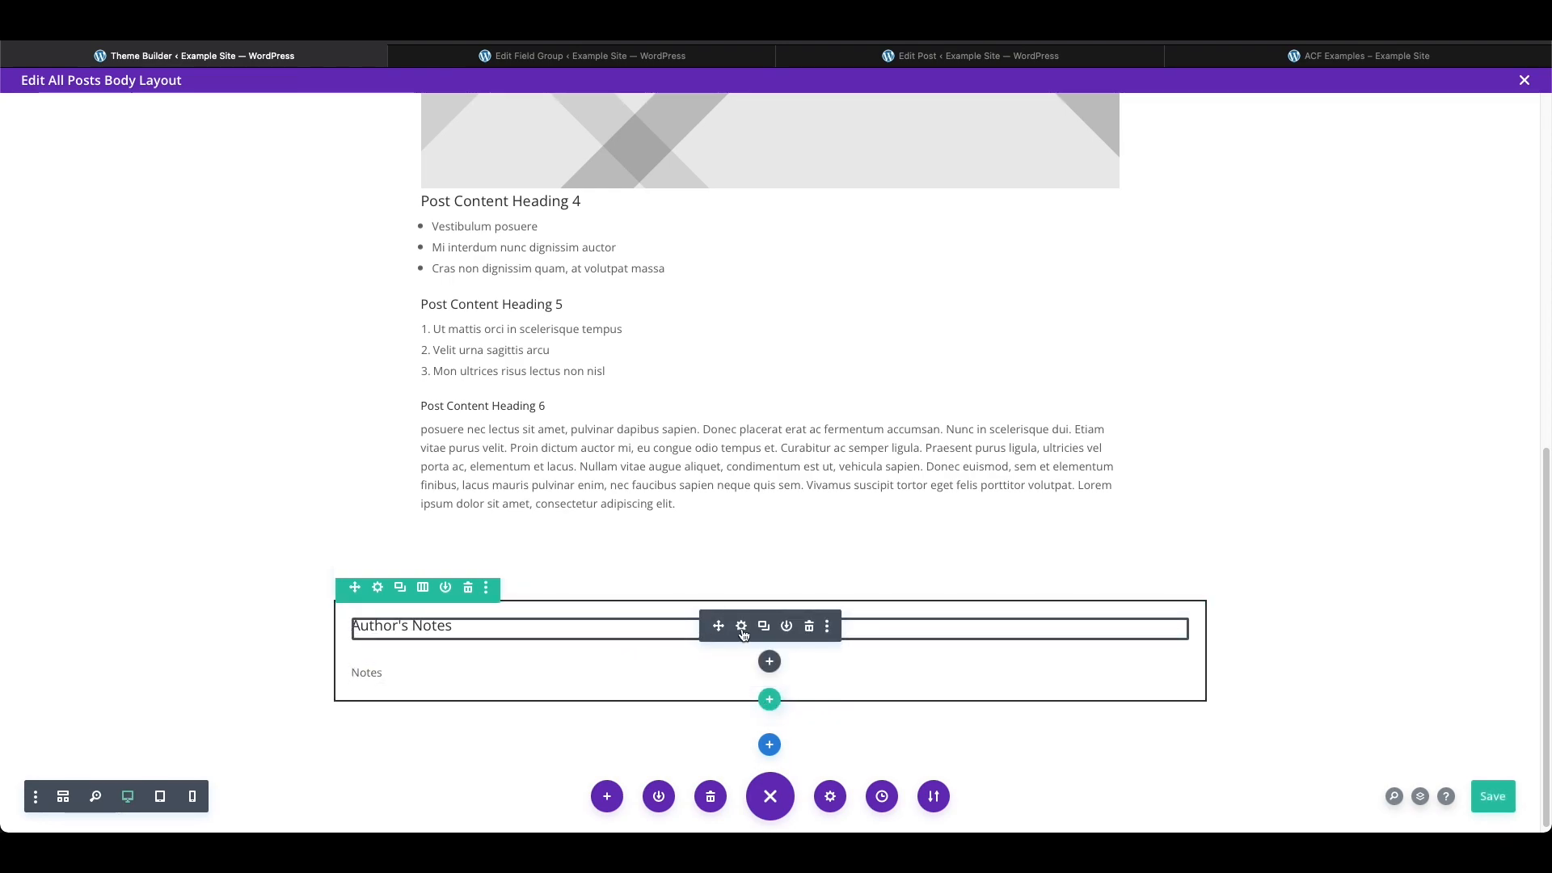
# - Insert a Button module below the Author's Notes heading and set its text to "Buy Now"
pyautogui.click(770, 661)
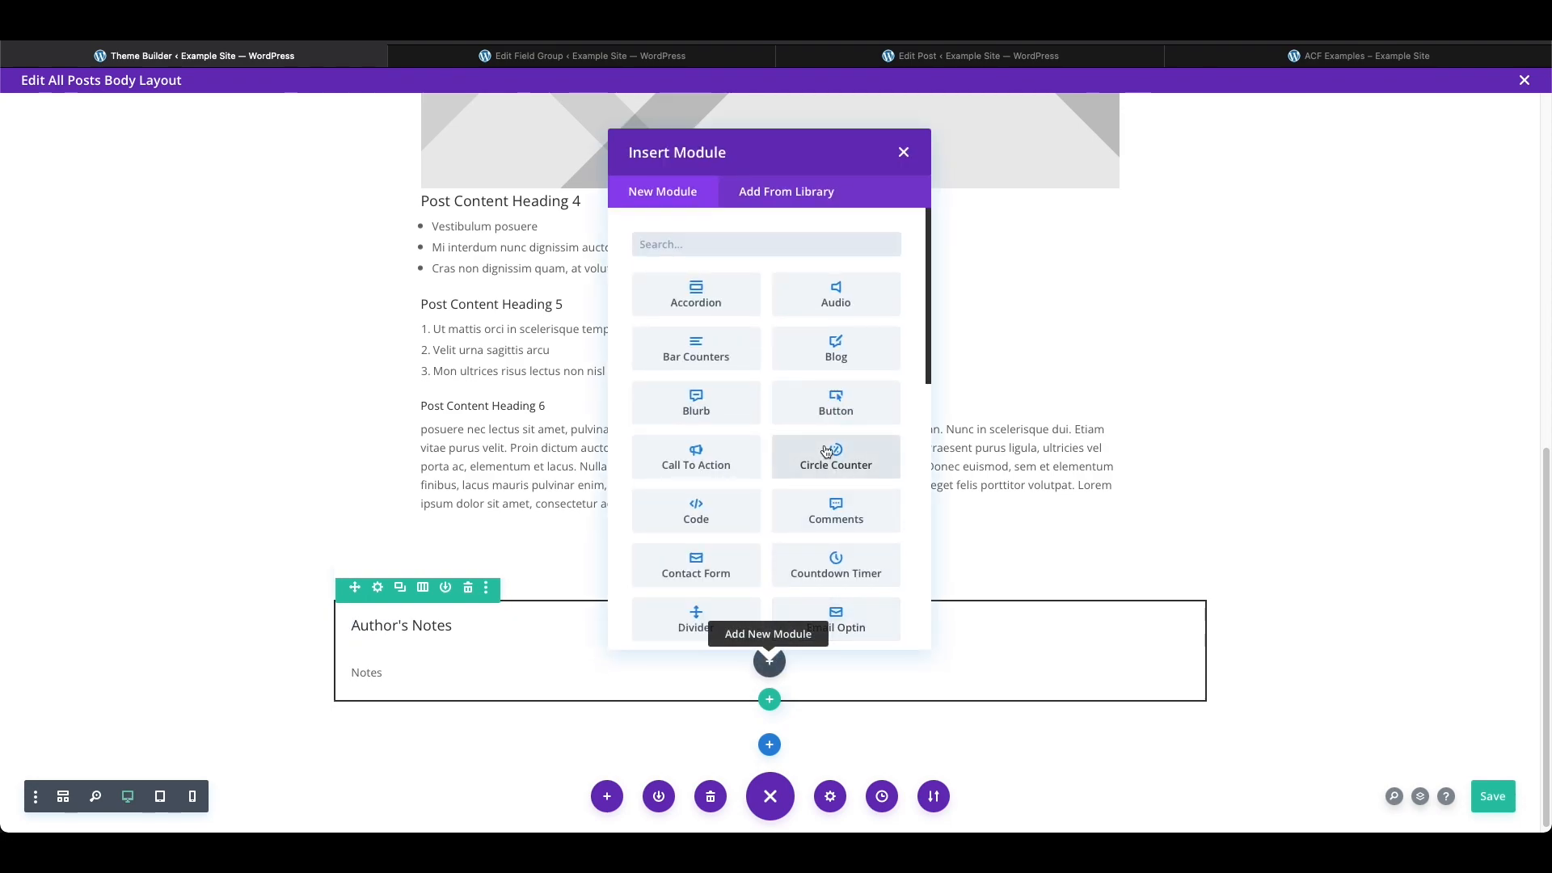
pyautogui.click(826, 406)
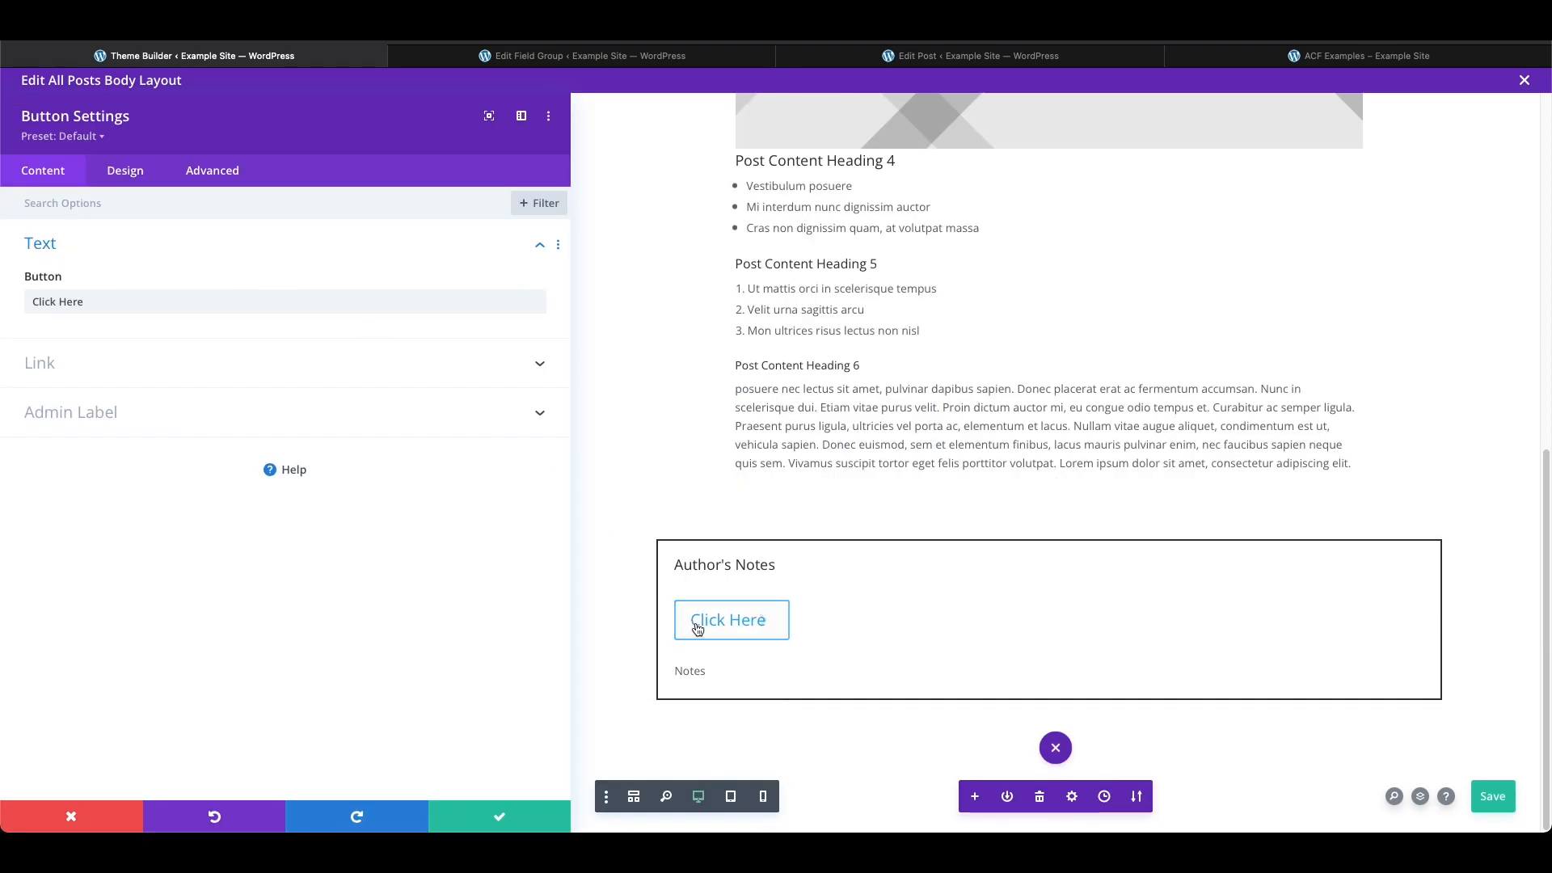
pyautogui.tripleClick(166, 305)
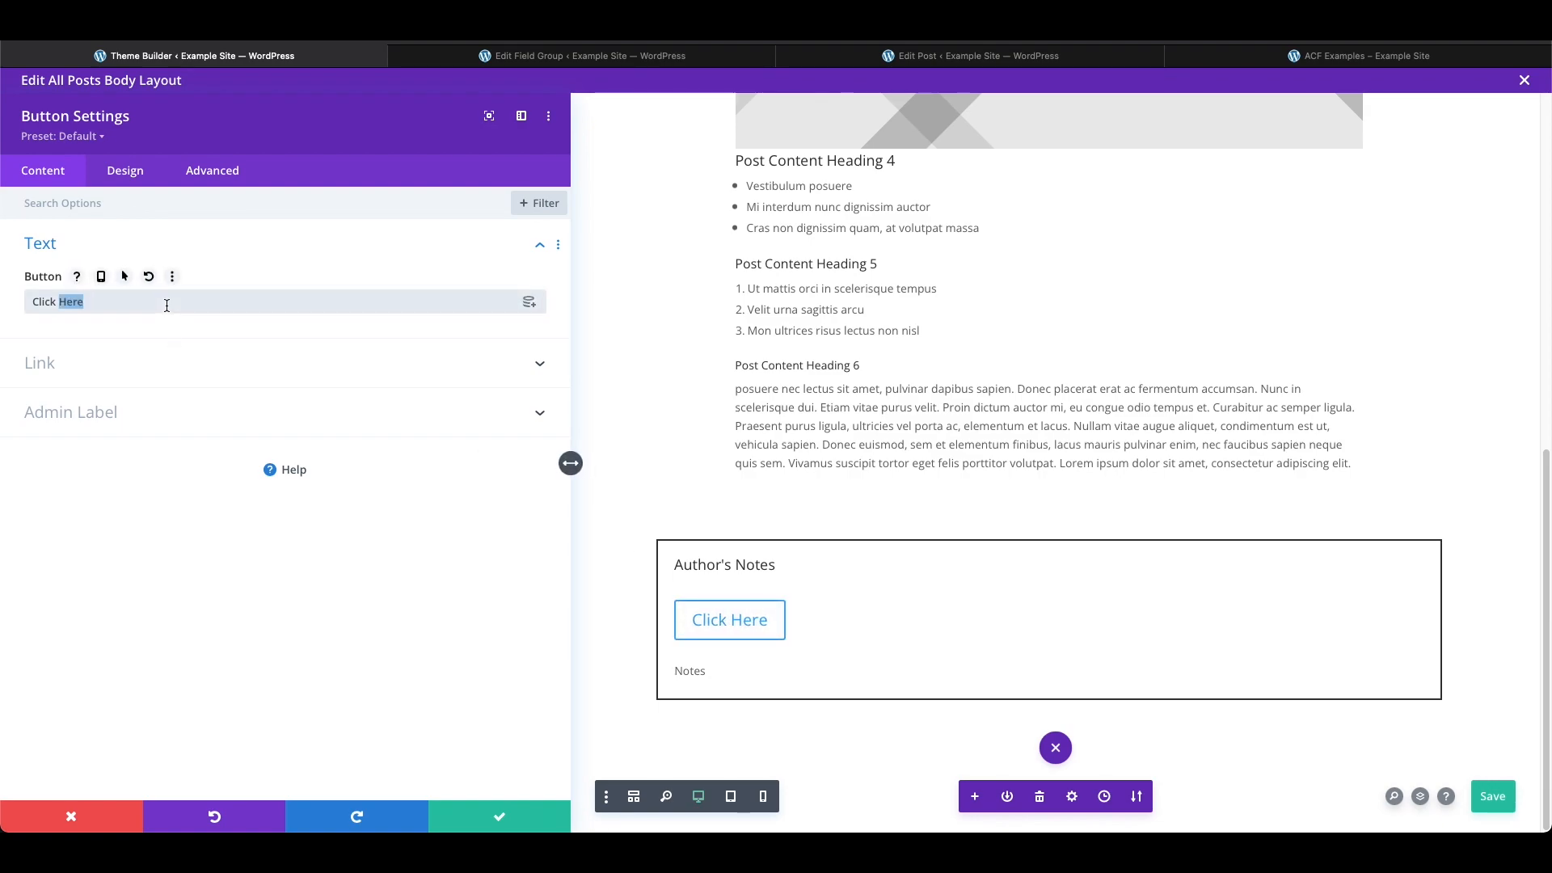
pyautogui.write('Buy Now')
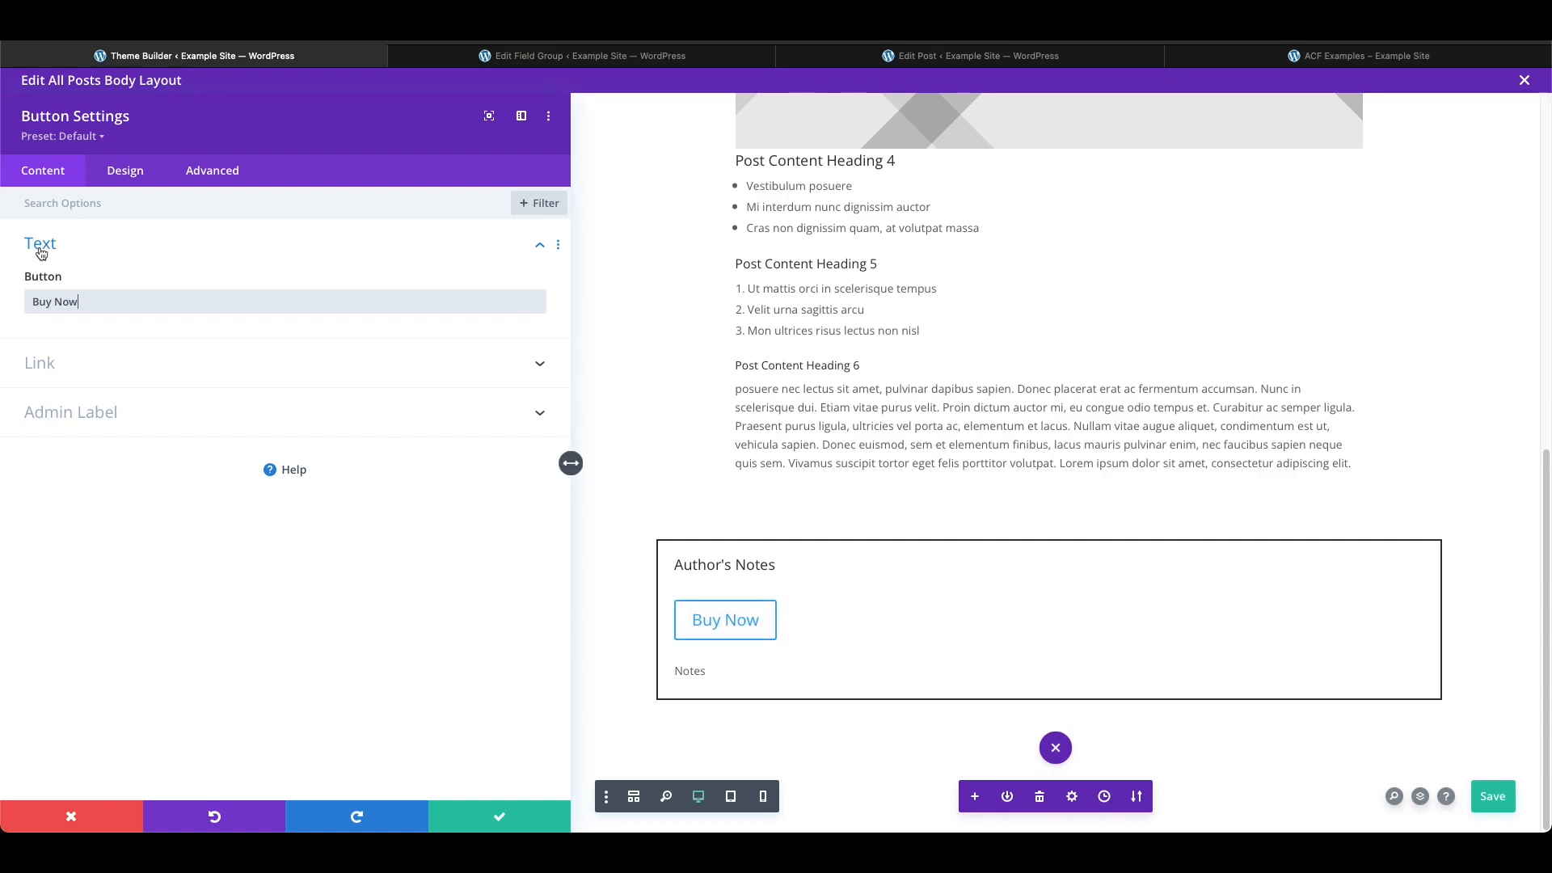
# - Set the button's link URL to the Resource Link dynamic field from Author's Notes, and check that field in the field group
pyautogui.click(161, 370)
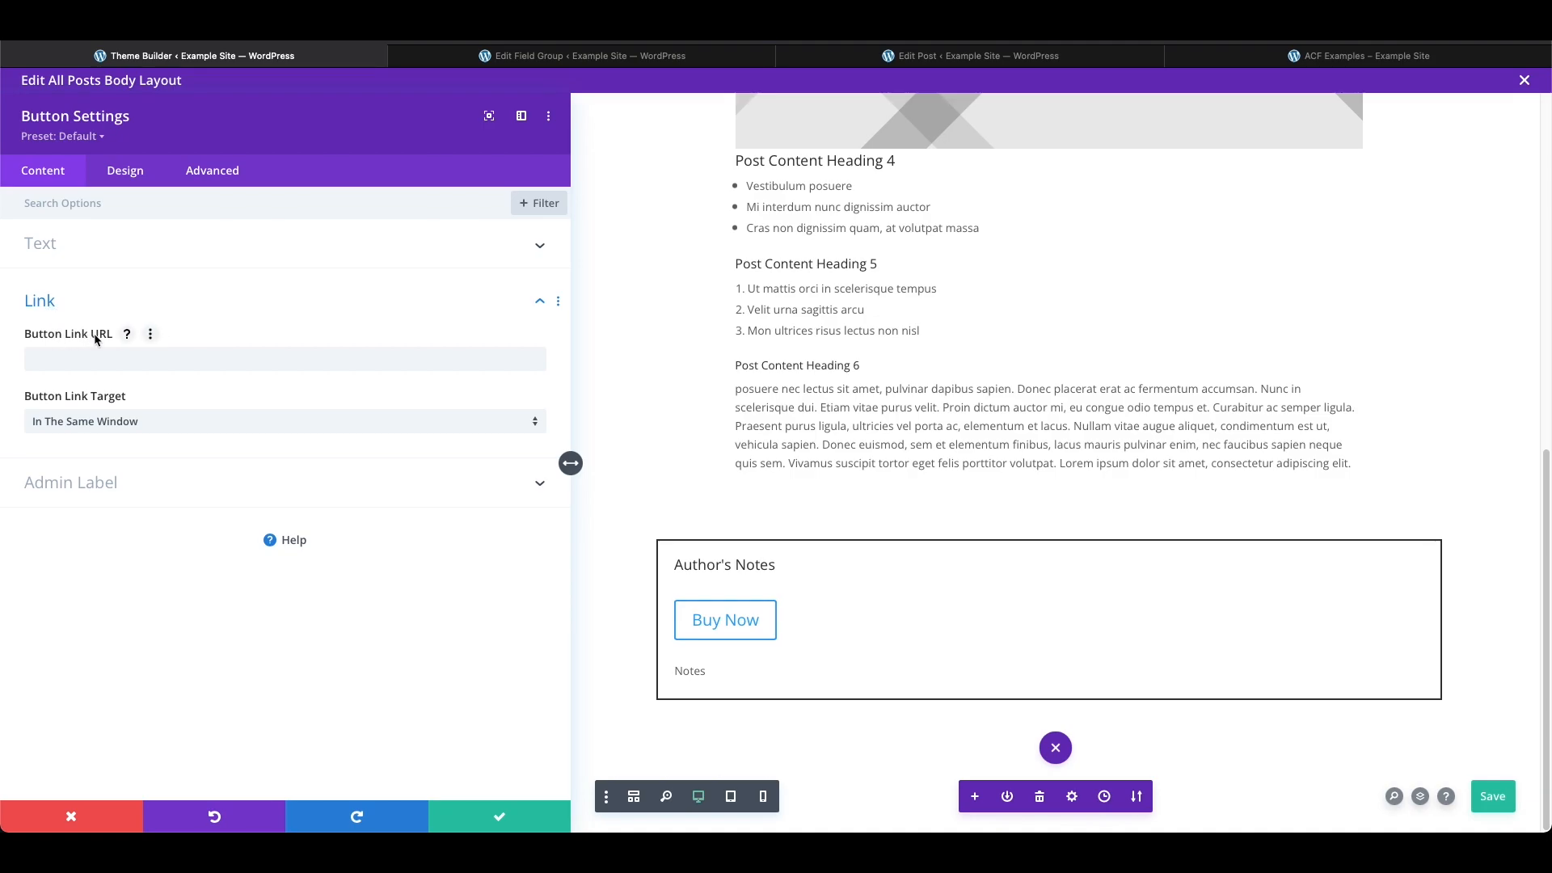
pyautogui.moveTo(447, 365)
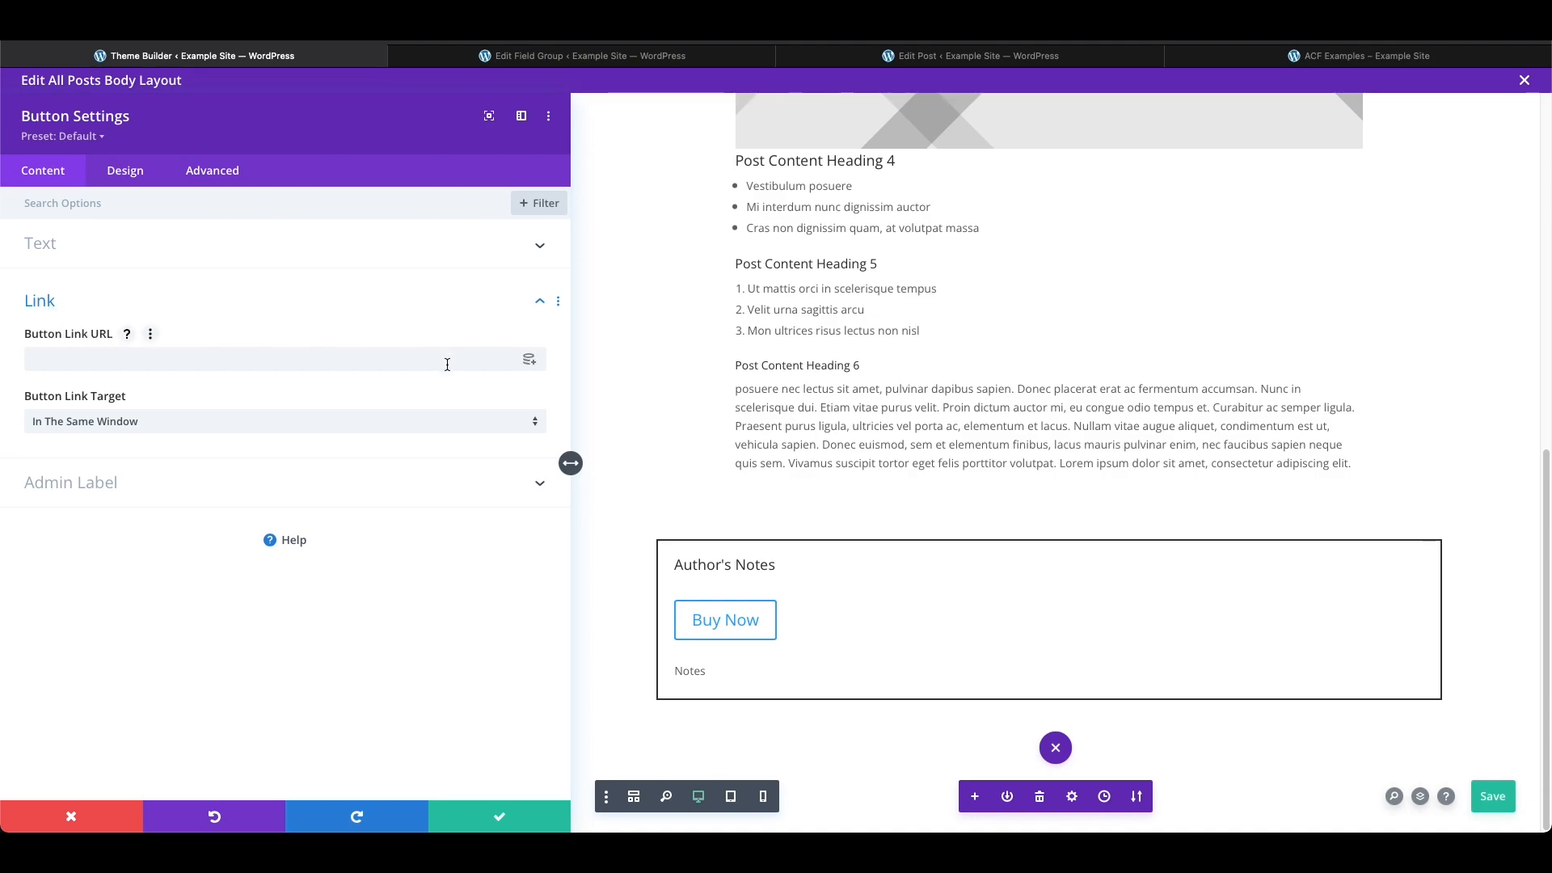
pyautogui.click(528, 365)
pyautogui.scroll(-5, 226, 506)
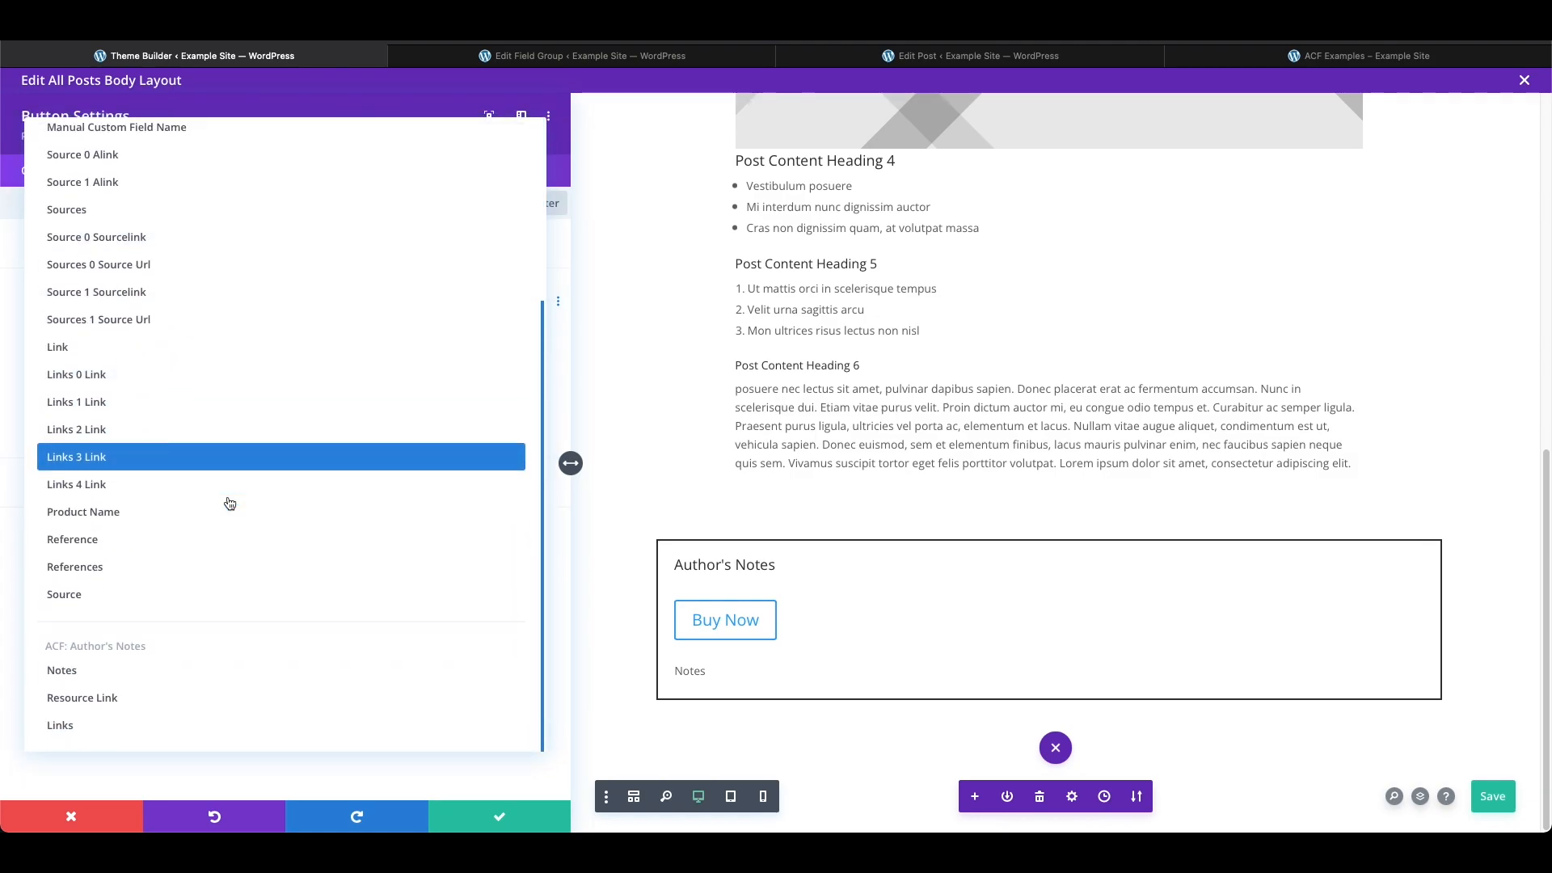
pyautogui.click(216, 699)
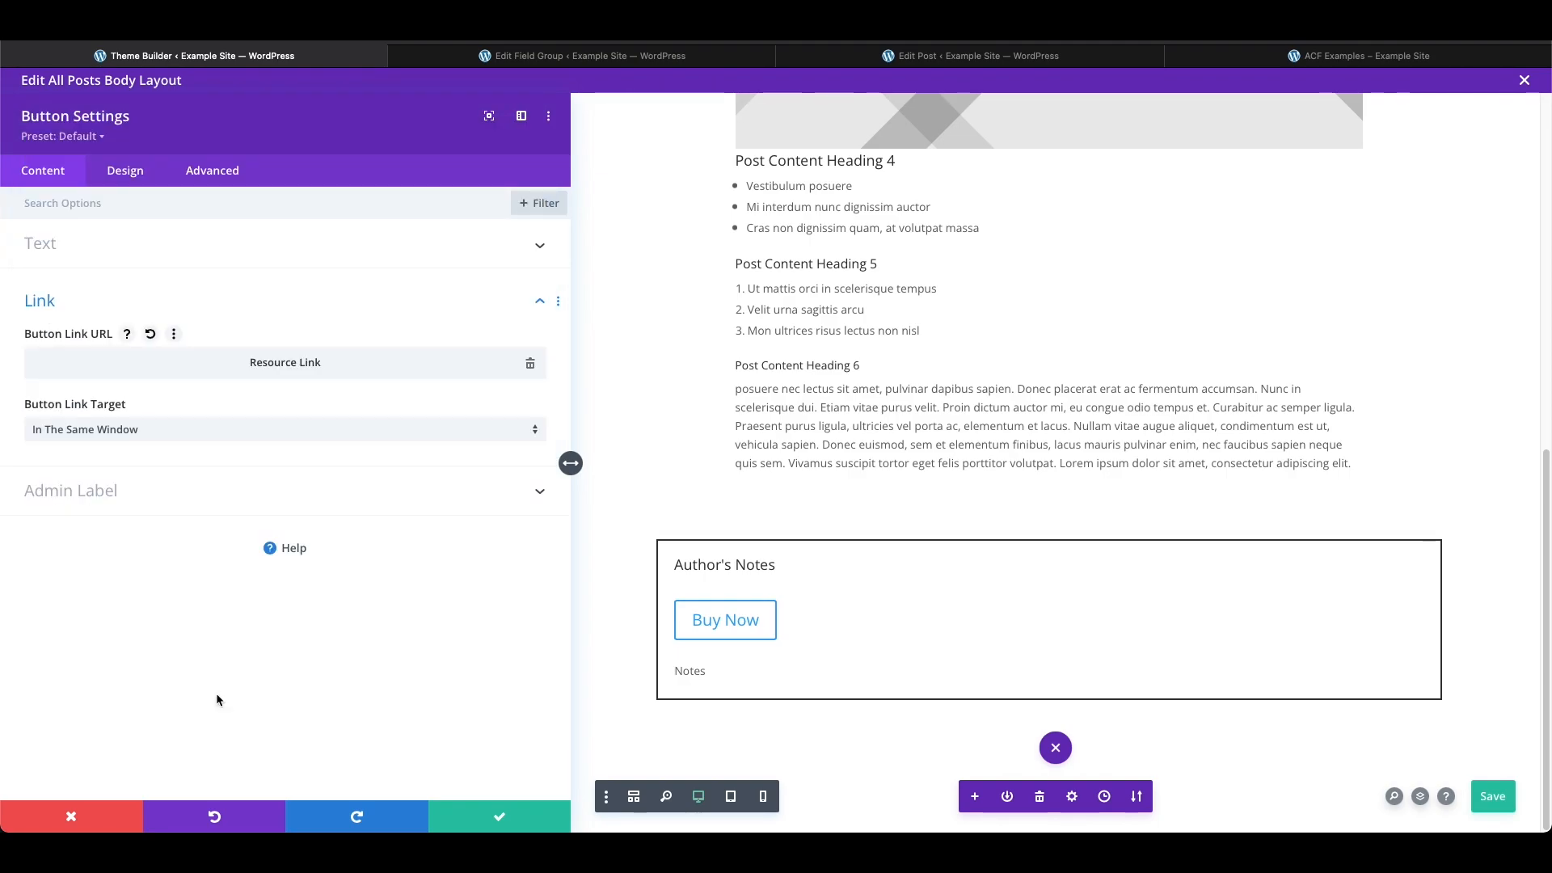
pyautogui.hotkey('ctrl', 'Tab')
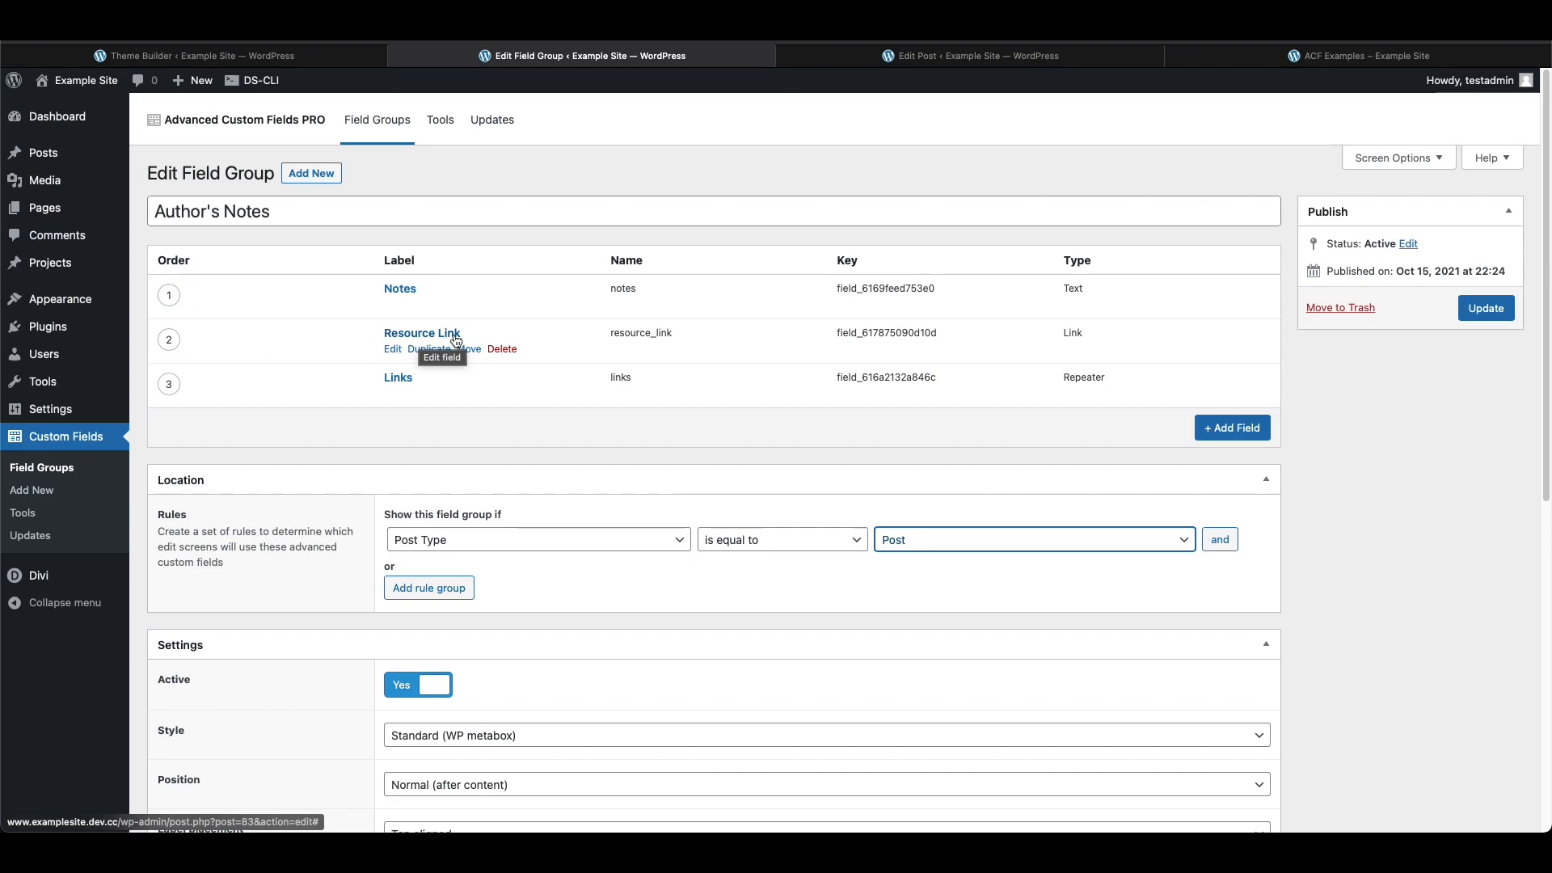
pyautogui.click(257, 59)
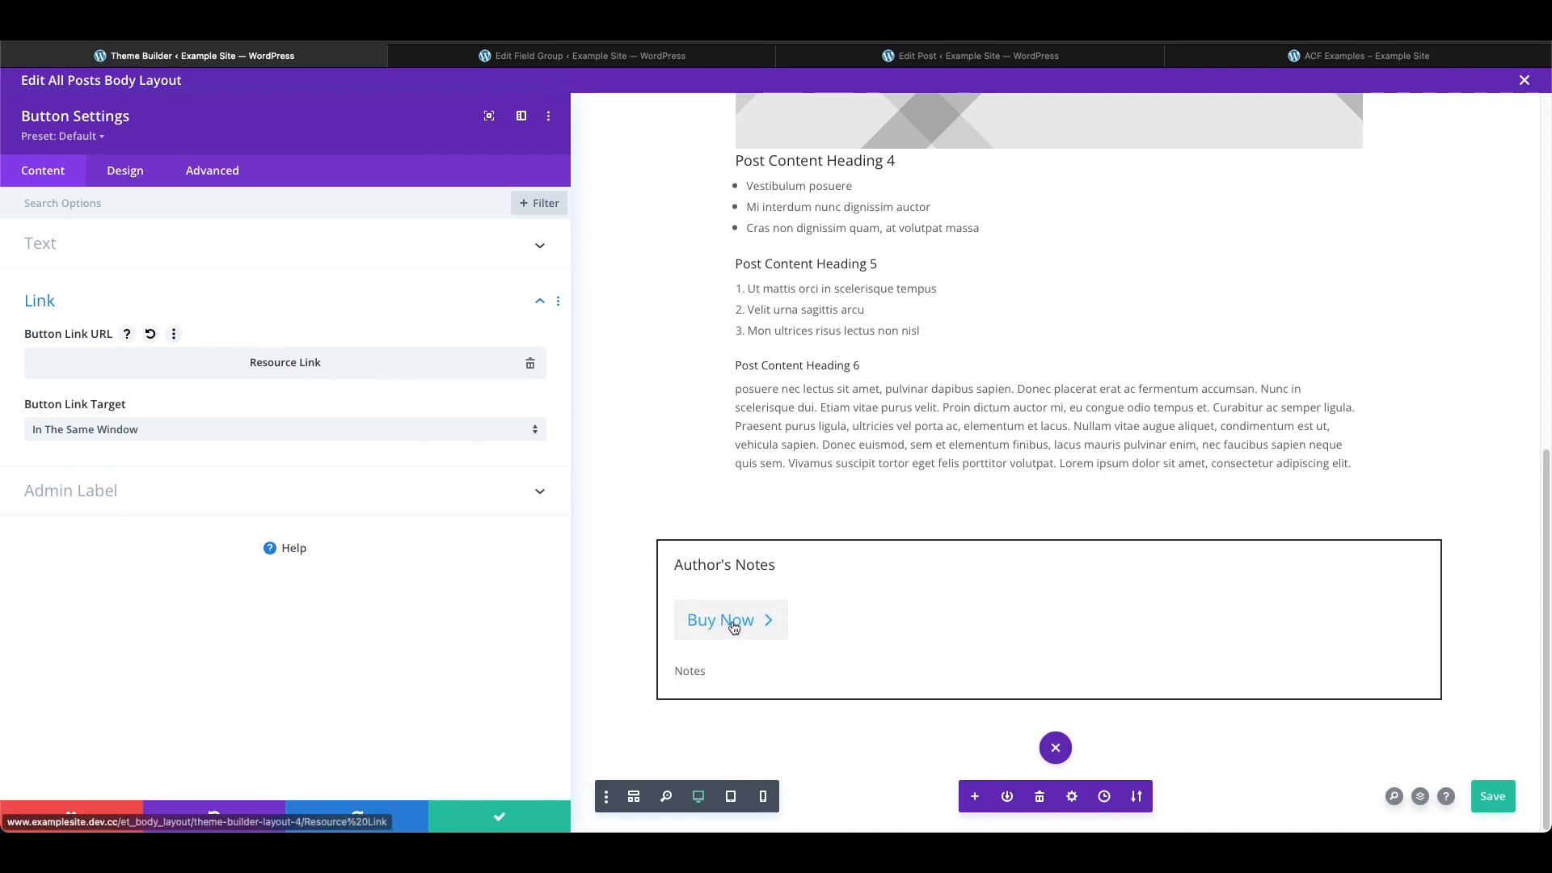
# - Save the Buy Now button settings and the body layout, and reload the published ACF Examples post to check the button
pyautogui.click(208, 257)
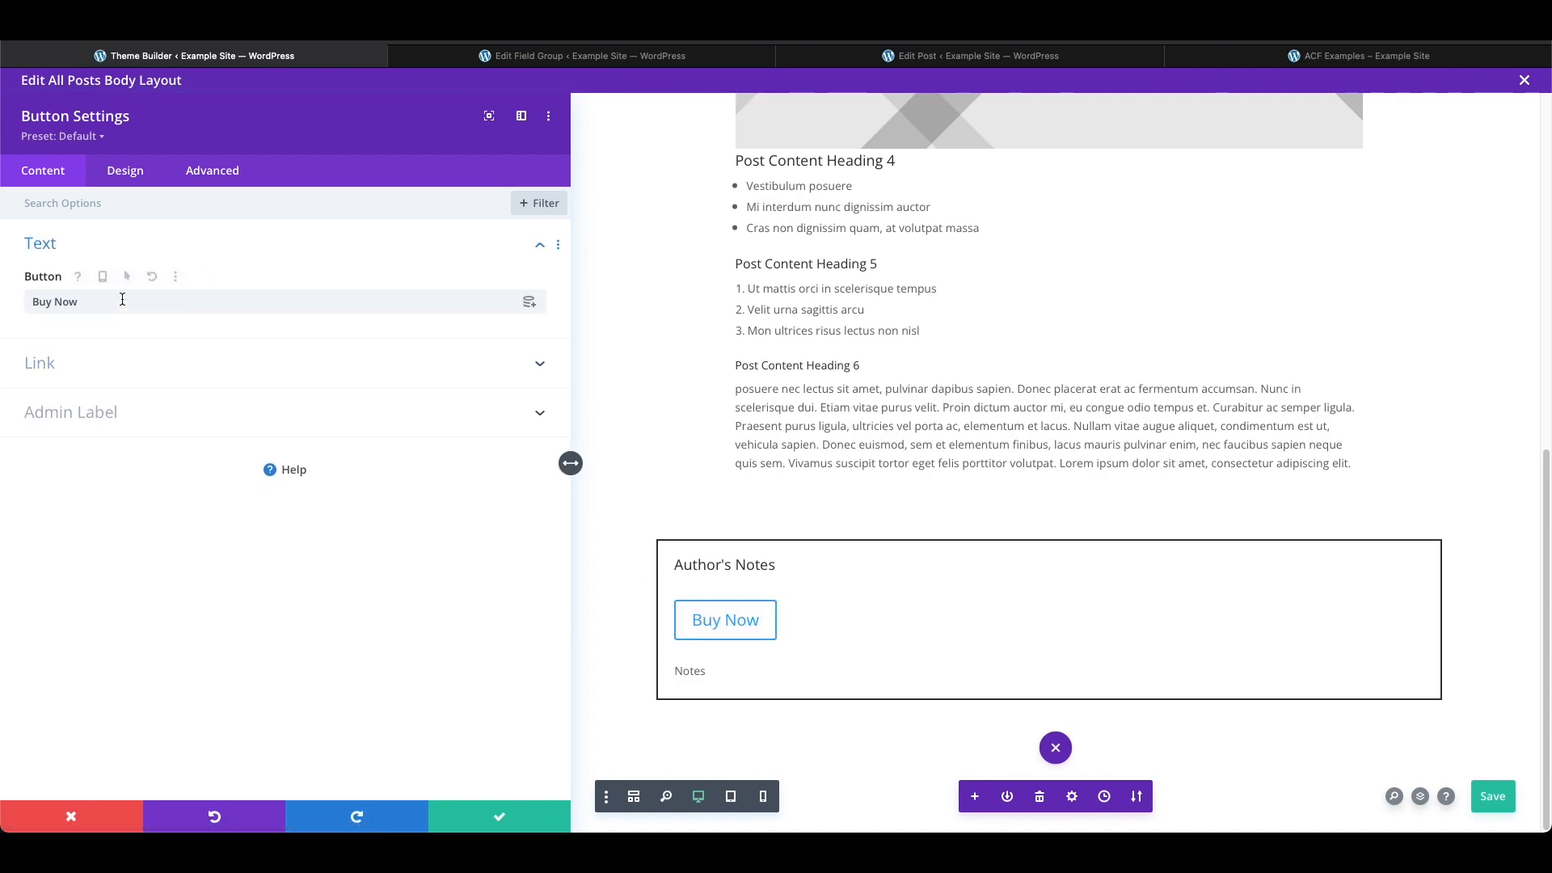
pyautogui.click(499, 813)
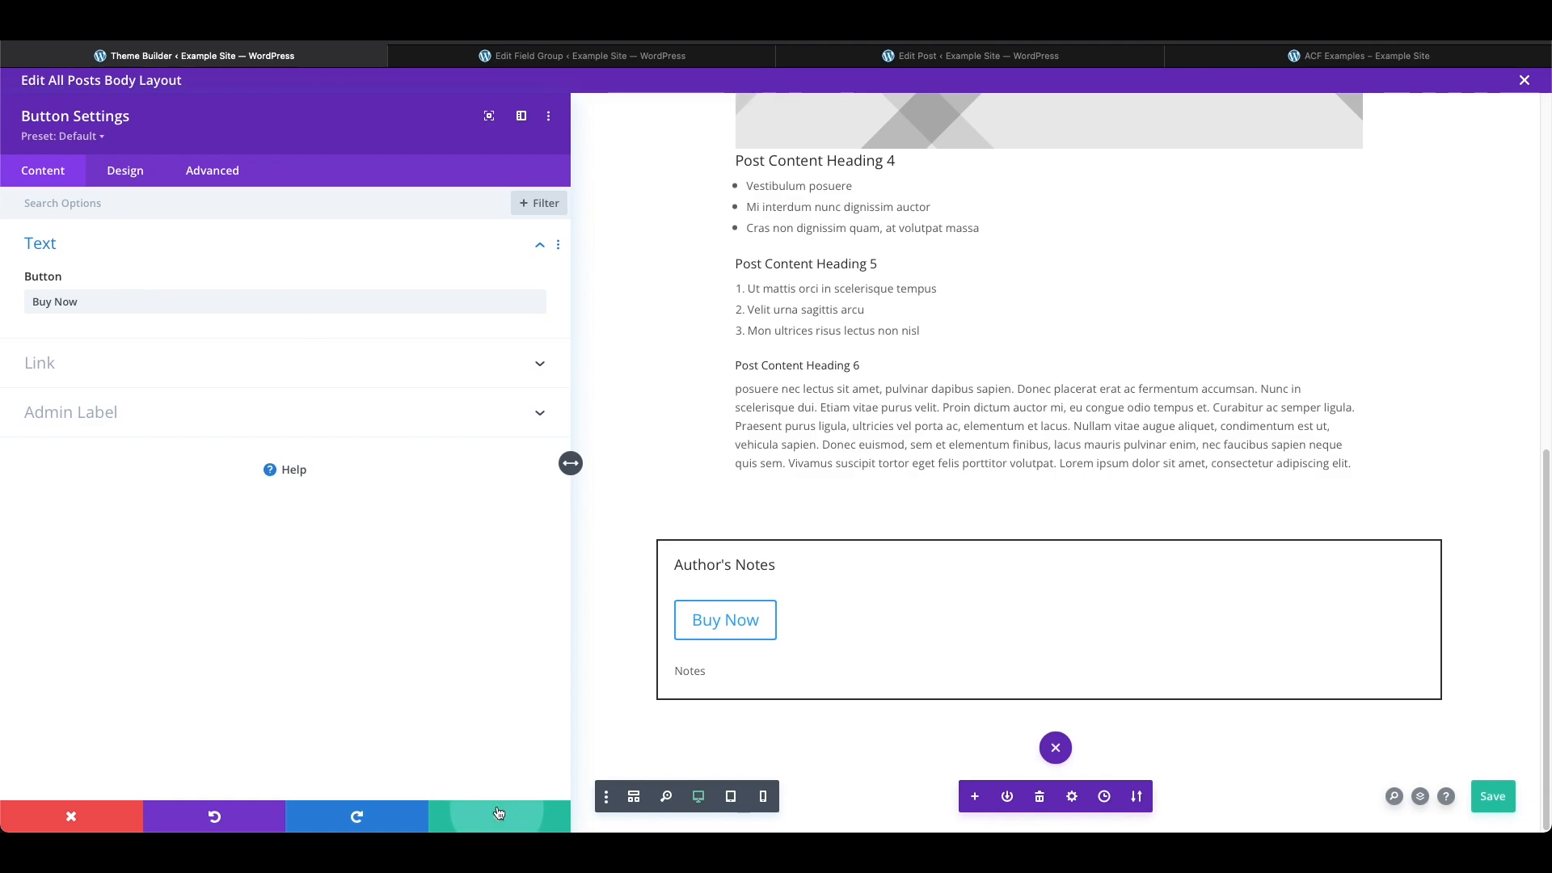
pyautogui.click(1492, 797)
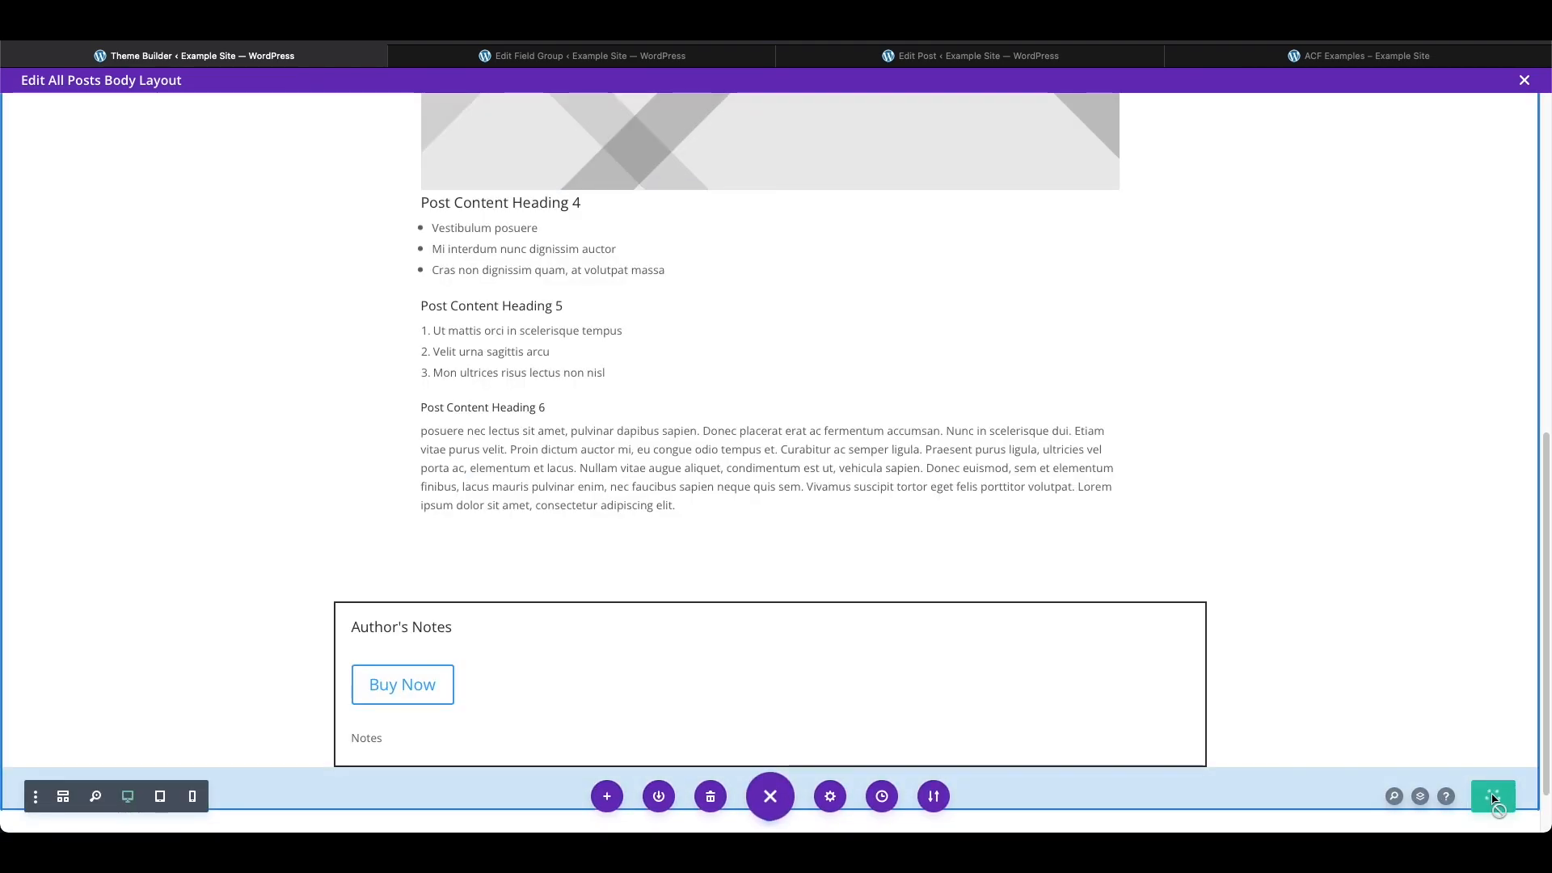
pyautogui.press('super+r')
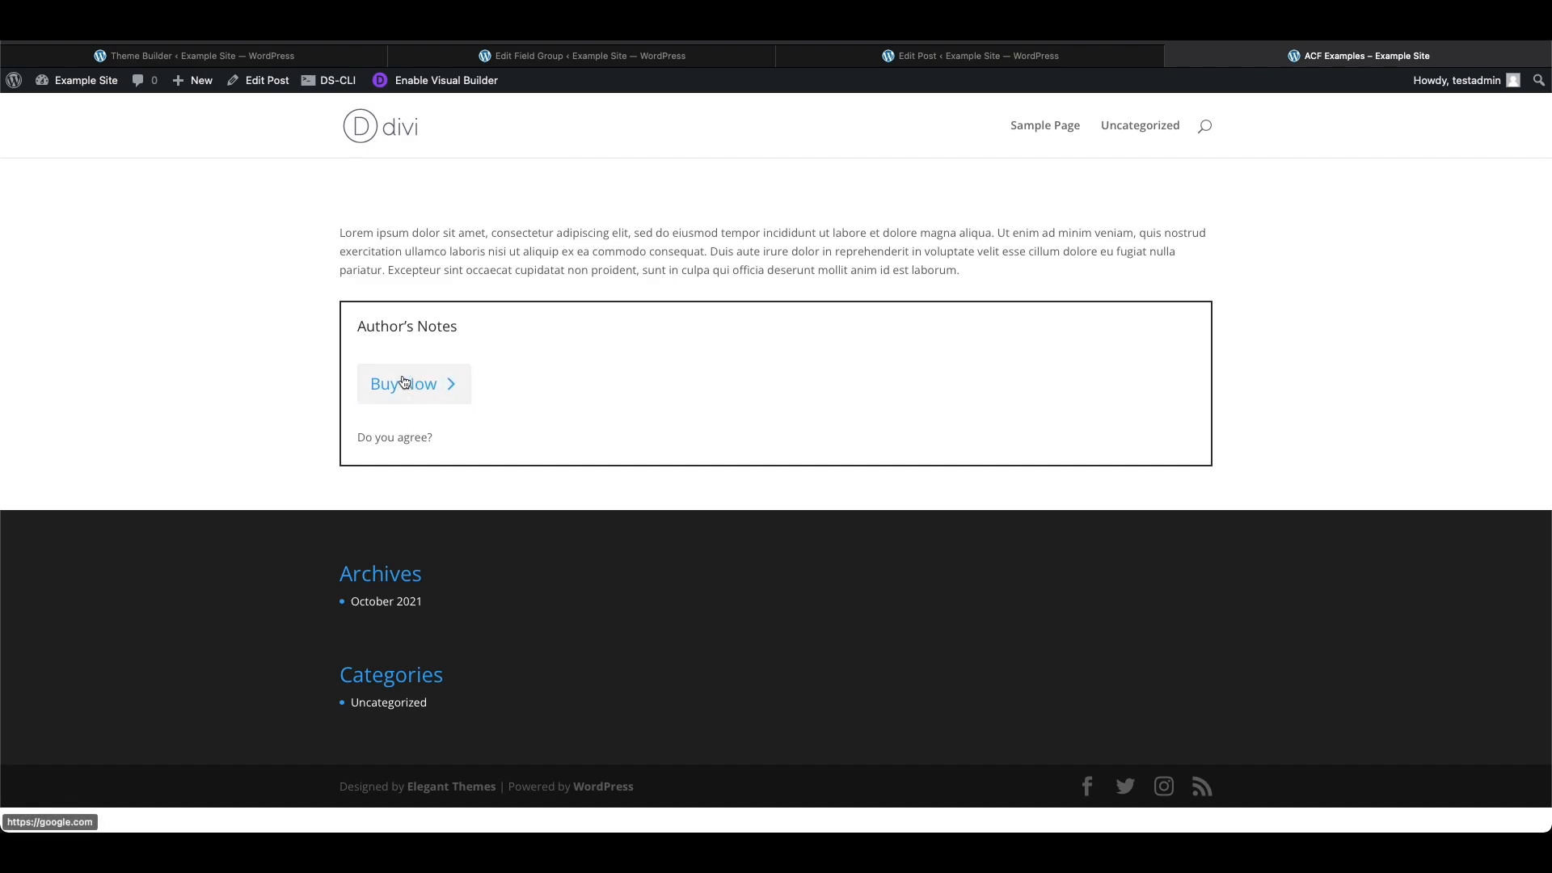
# - Replace the button's text in the All Posts body layout with the Resource Link dynamic field from Author's Notes and save the module settings
pyautogui.hotkey('ctrl', 'shift', 'Tab')
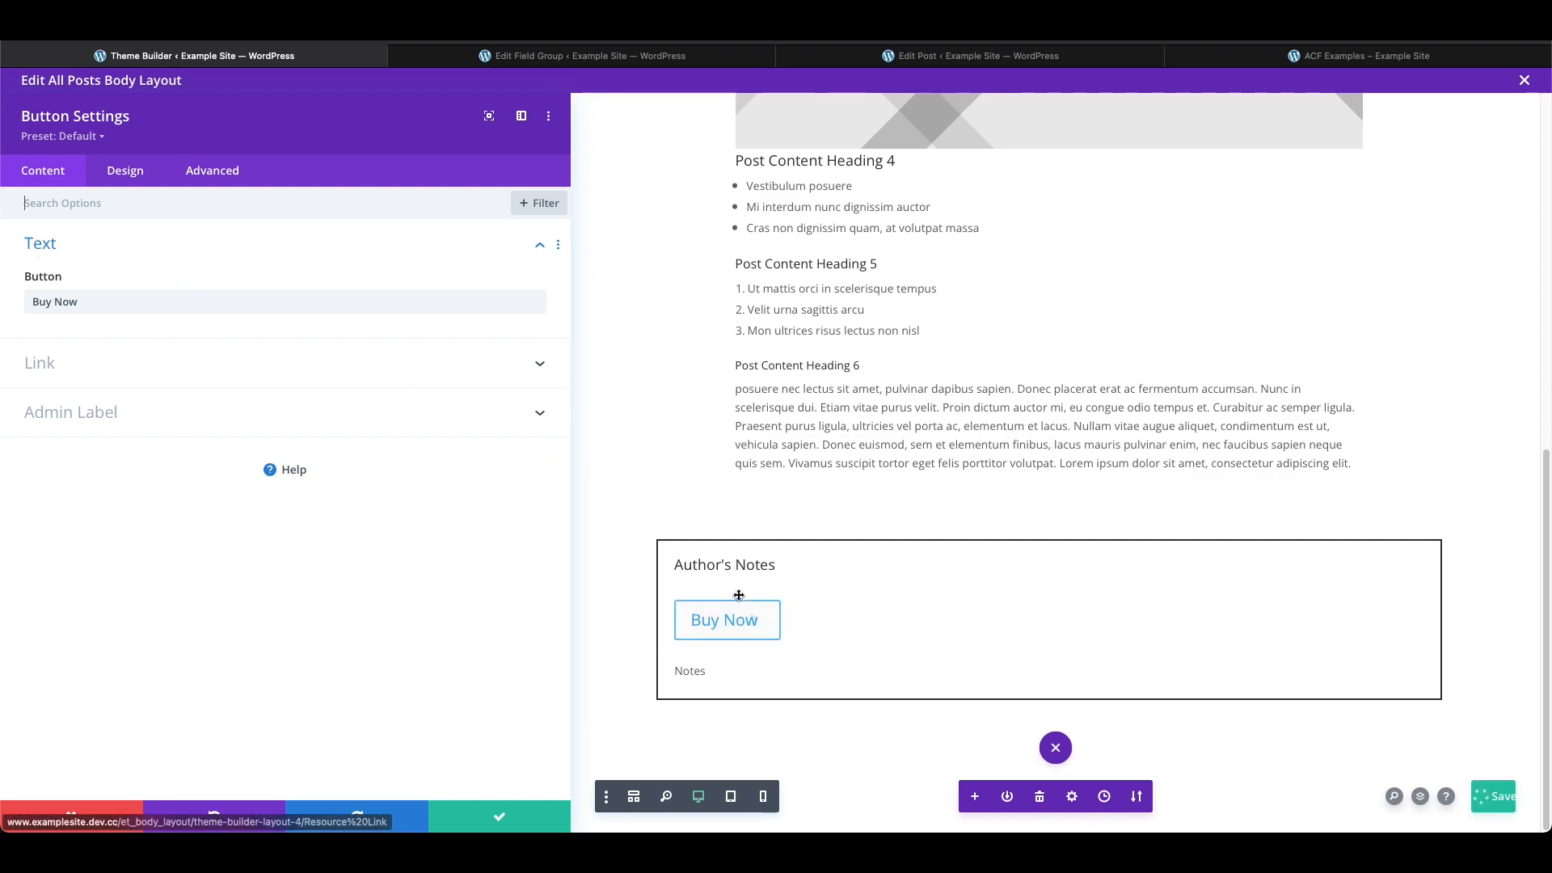
pyautogui.doubleClick(207, 304)
pyautogui.hotkey('ctrl', 'a')
pyautogui.press('BackSpace')
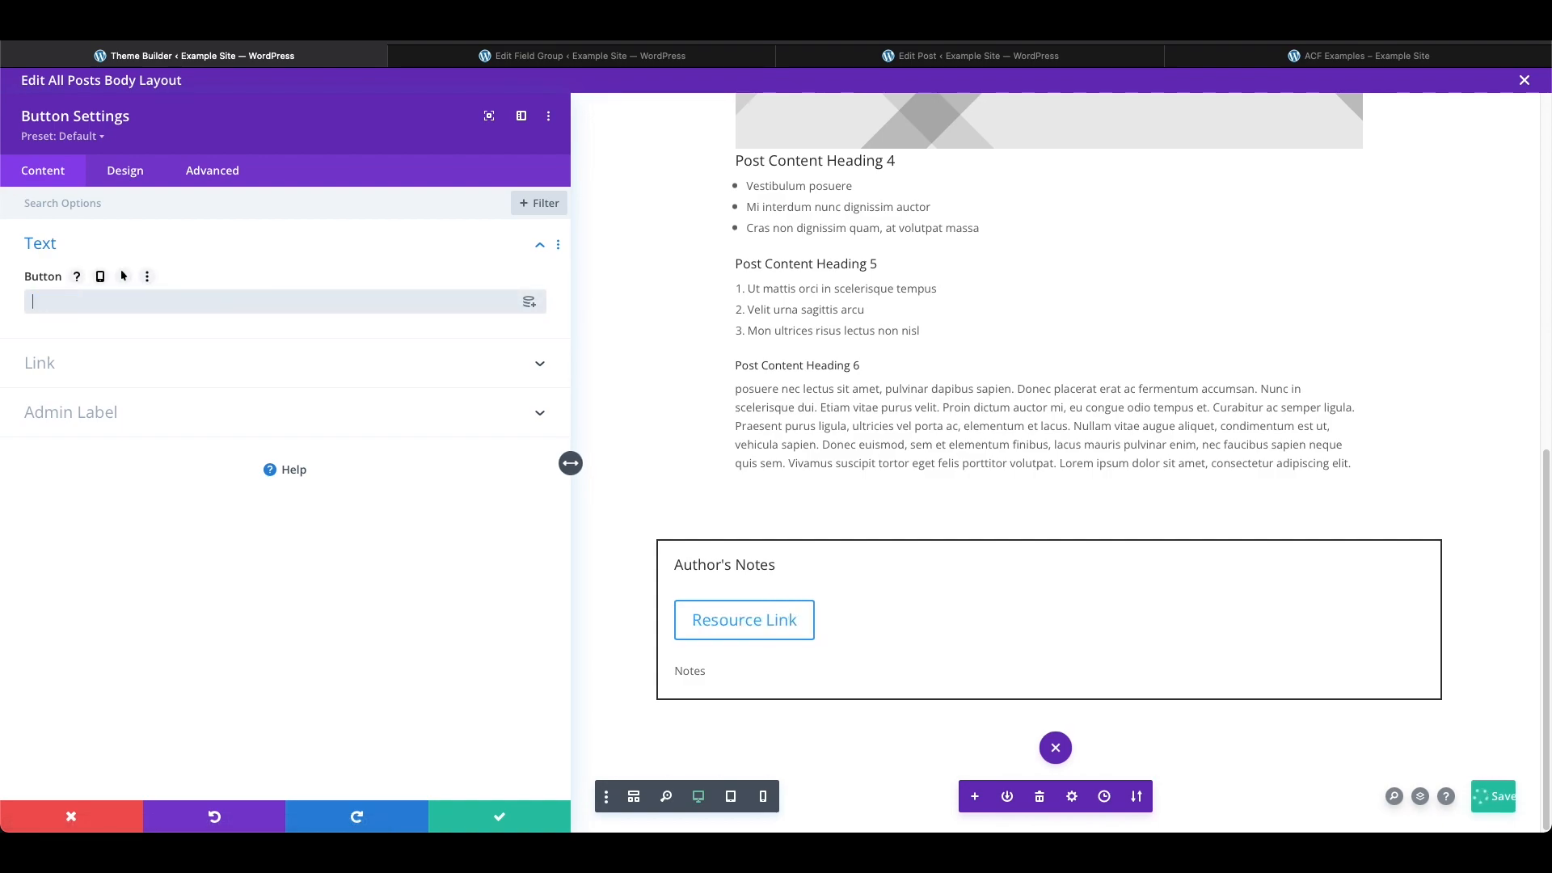
pyautogui.click(529, 301)
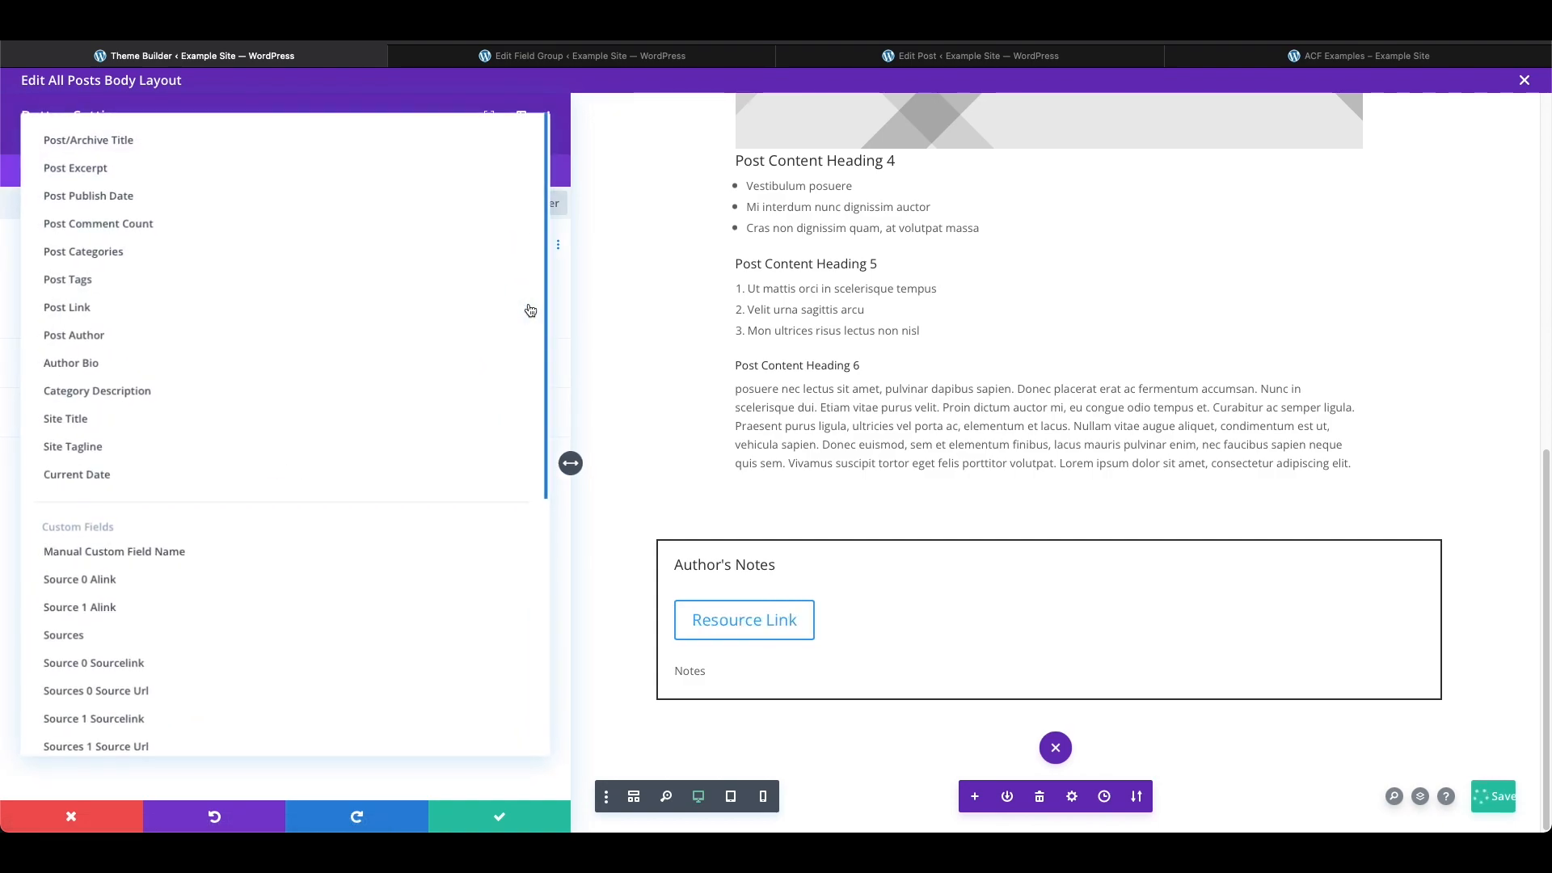
pyautogui.scroll(-5, 255, 525)
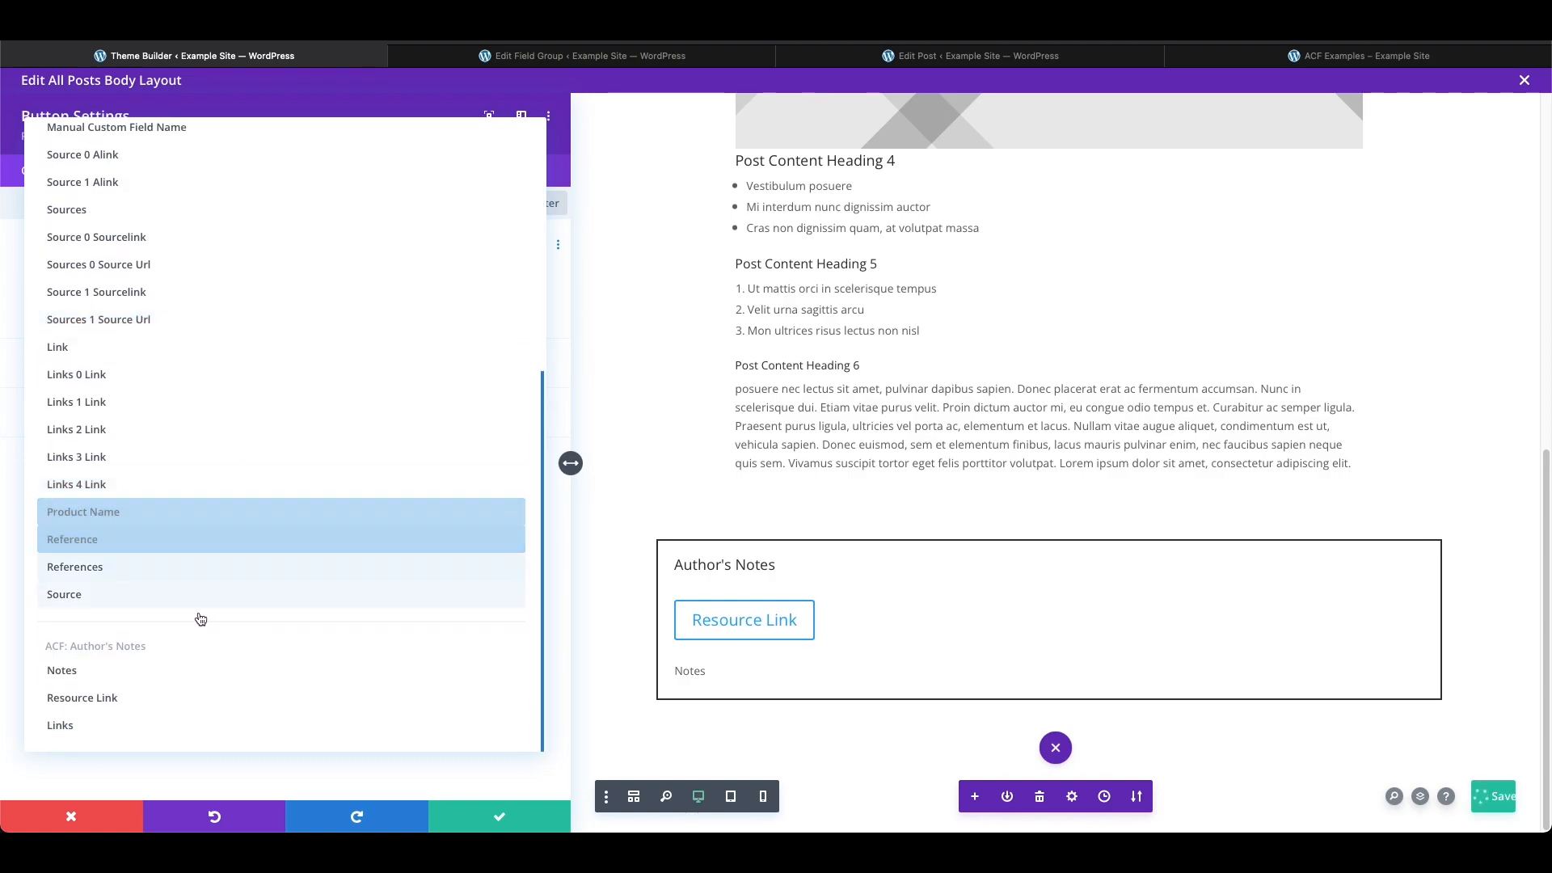
pyautogui.click(180, 697)
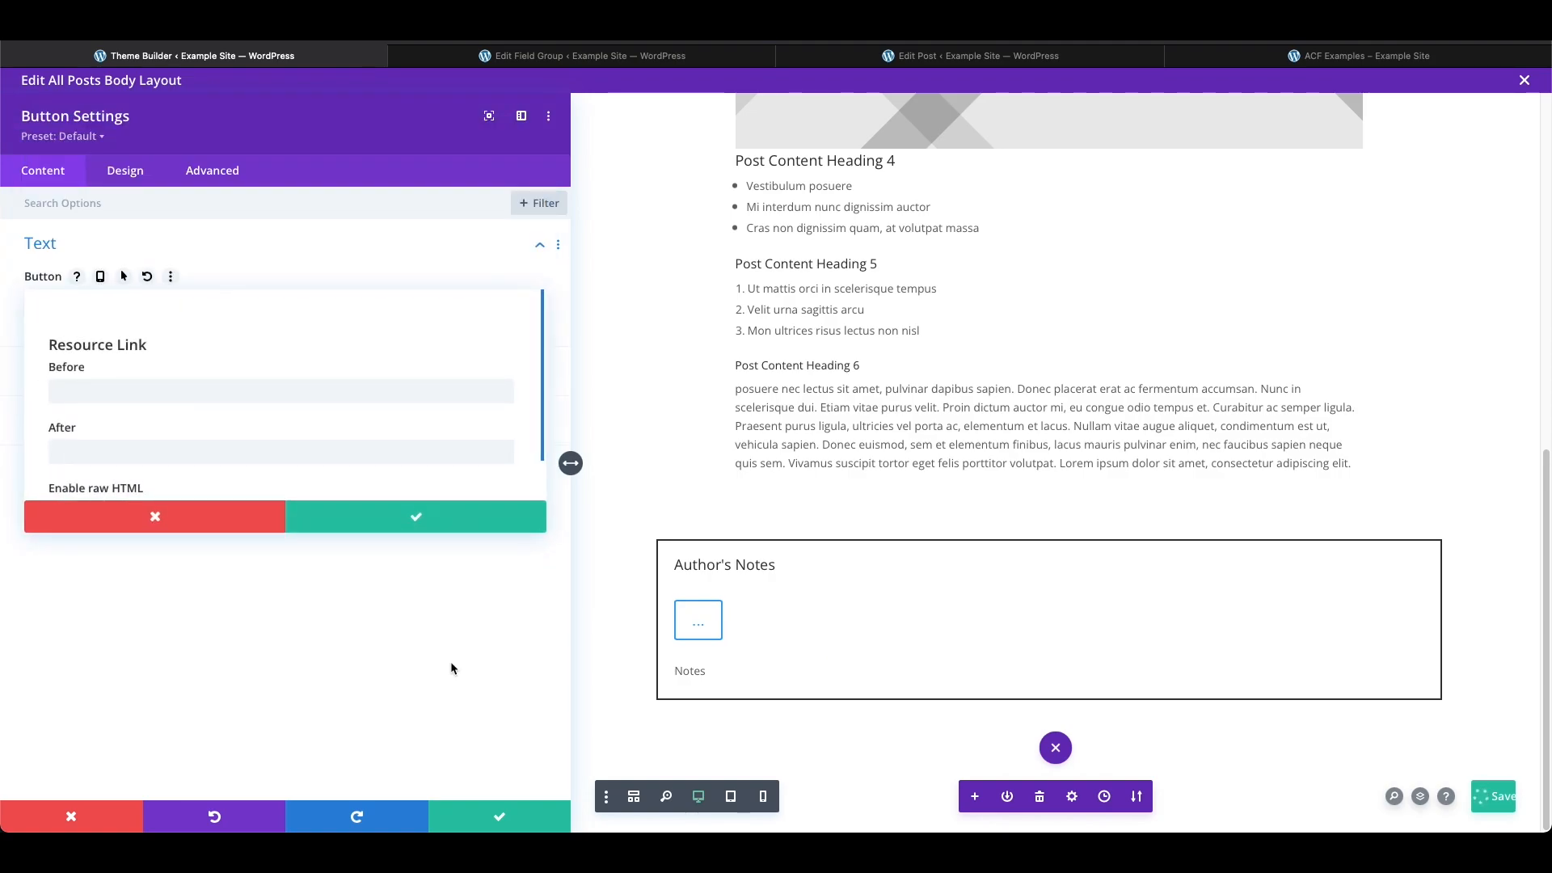
pyautogui.click(388, 515)
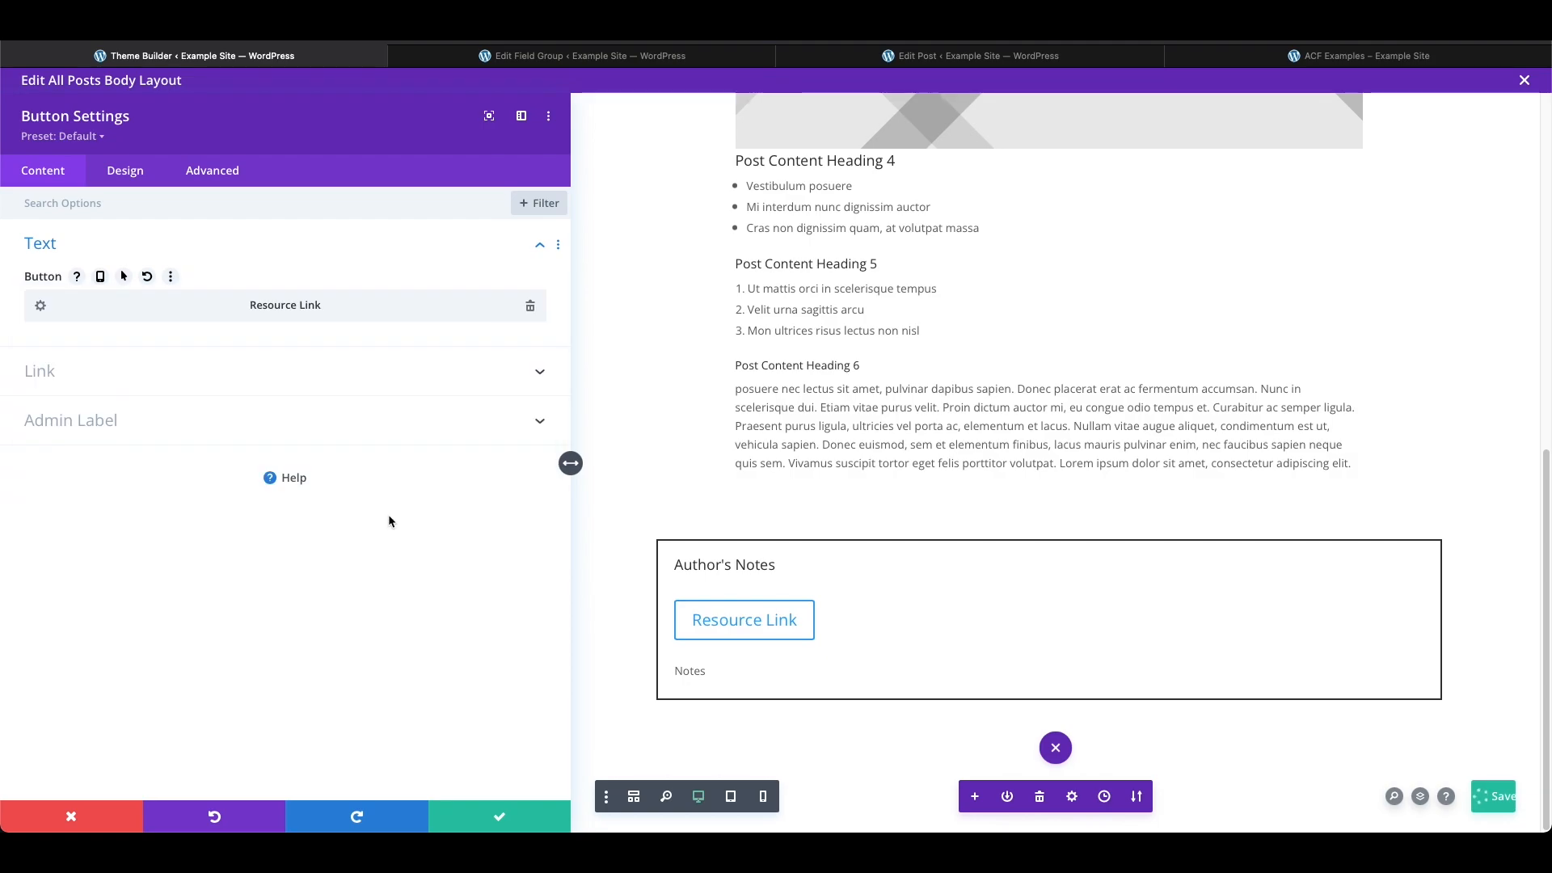
pyautogui.click(527, 813)
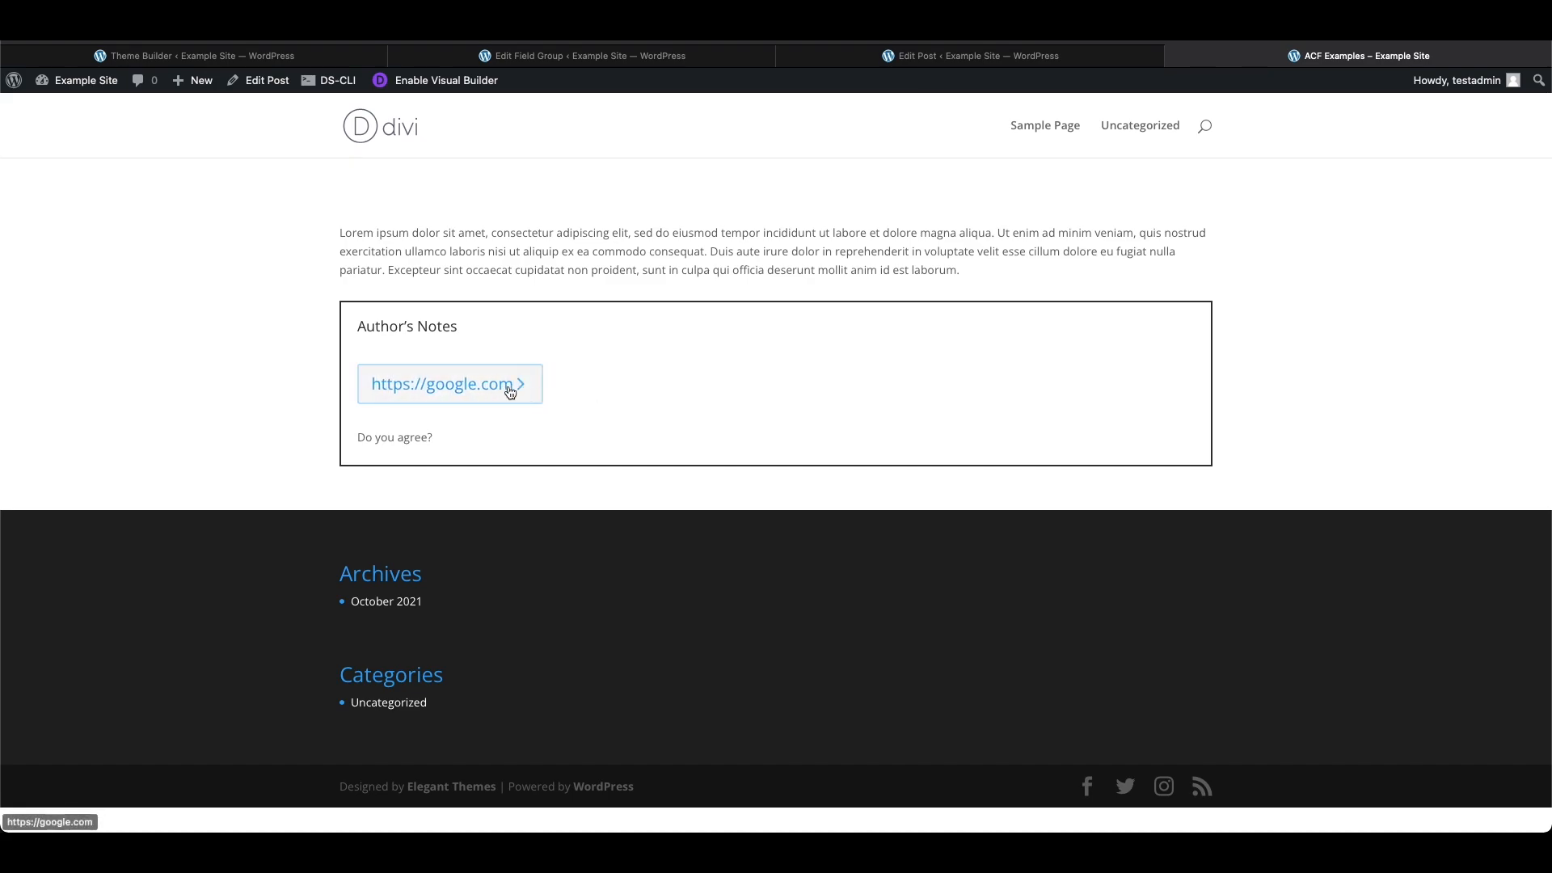
# - Open the Resource Link field in the Author's Notes field group and change its label to "Product Link"
pyautogui.click(518, 63)
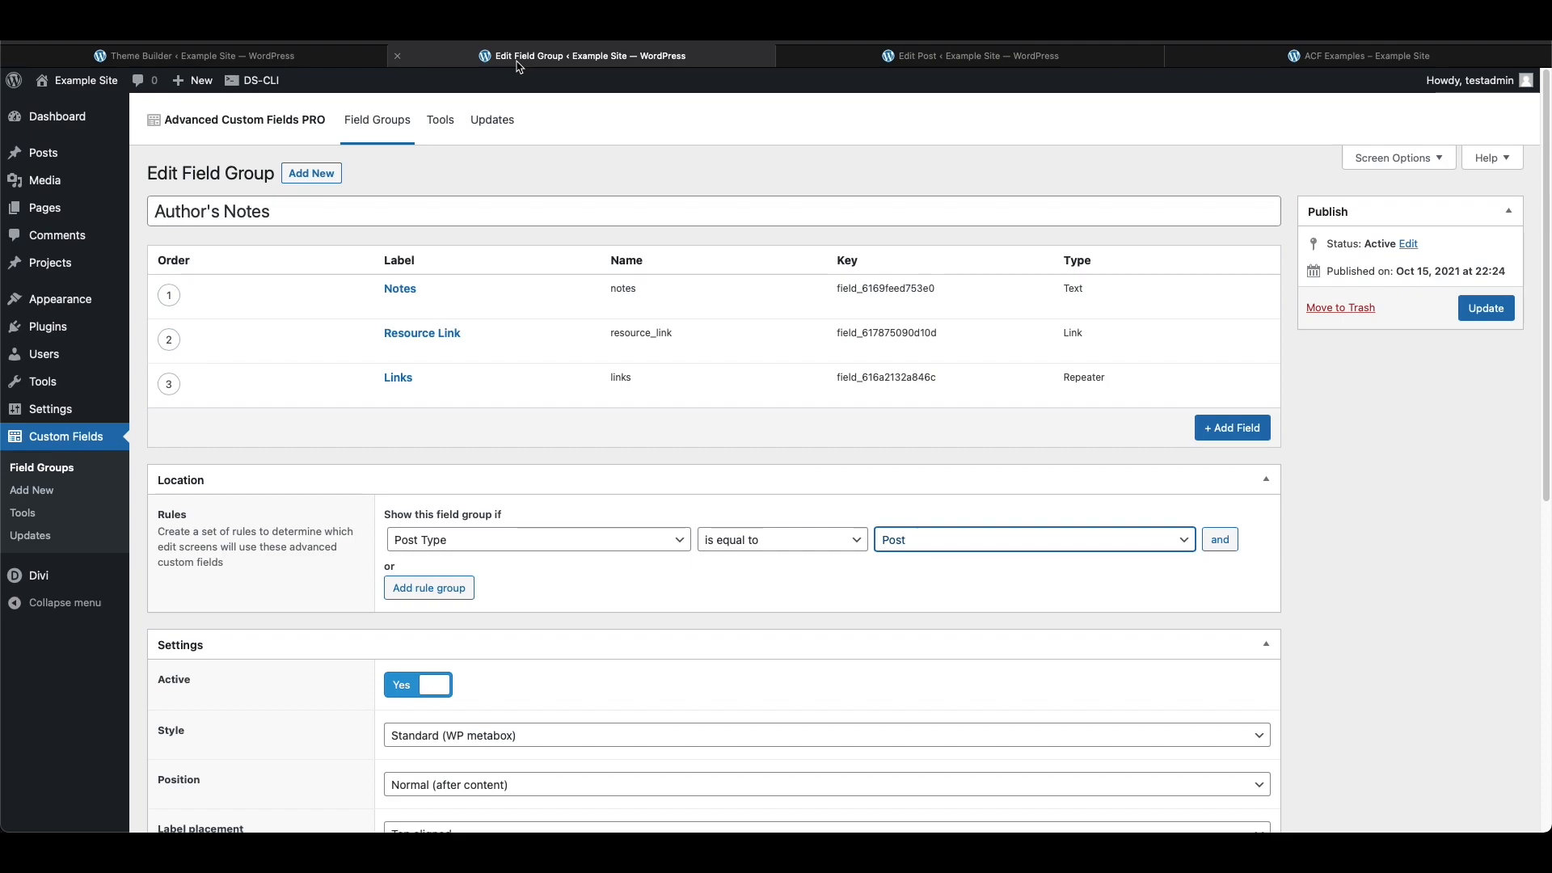
pyautogui.moveTo(432, 354)
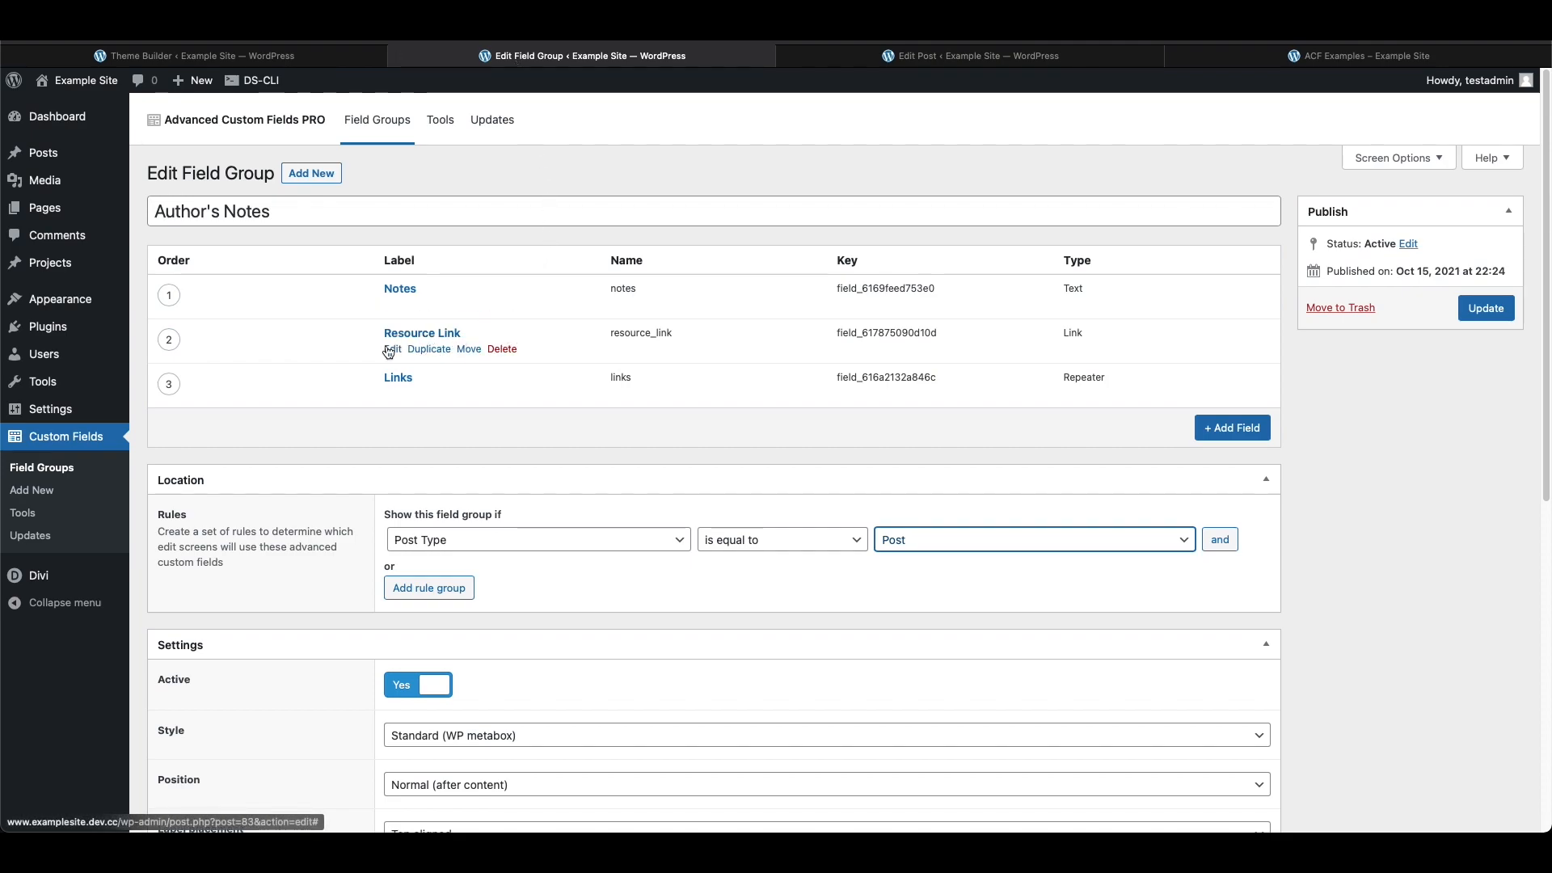
pyautogui.click(393, 353)
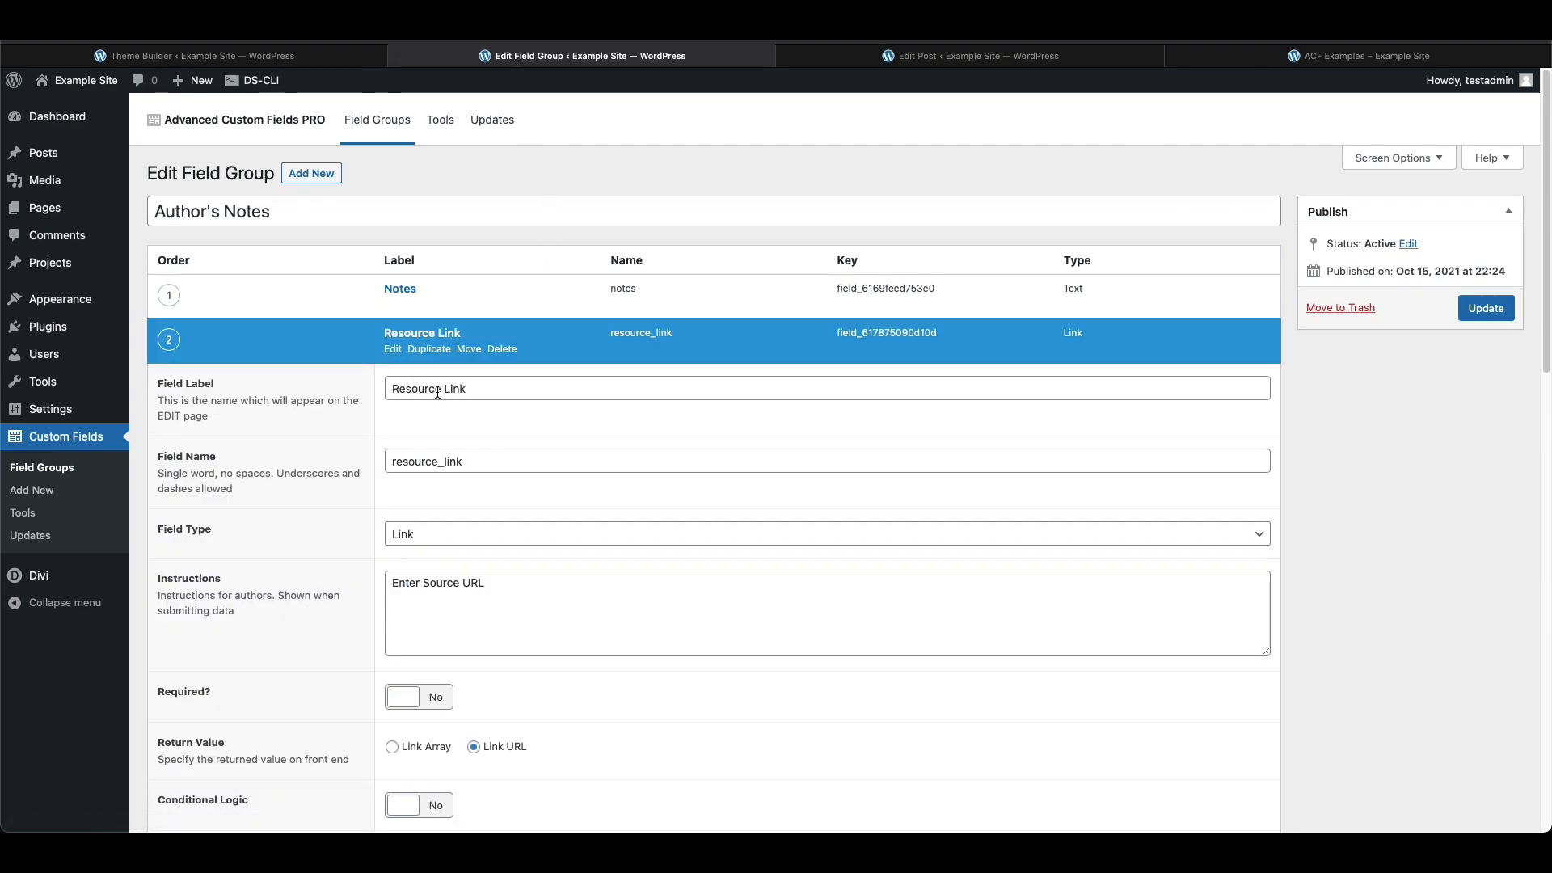
pyautogui.moveTo(442, 390); pyautogui.dragTo(387, 394)
pyautogui.write('Product')
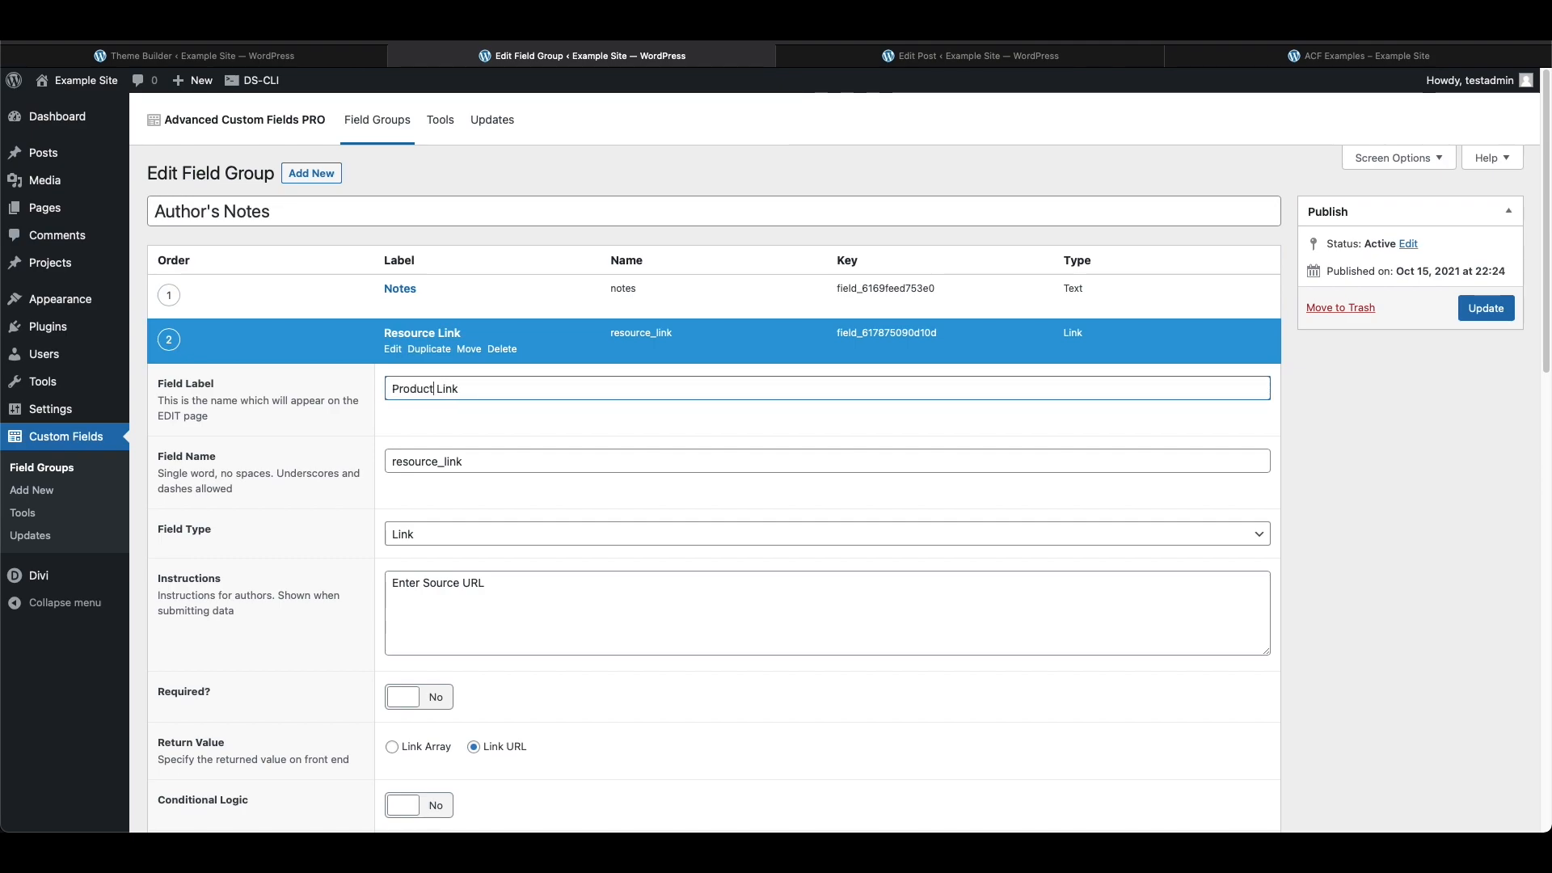
# - Regenerate the field's name as product_link from its label and update the field group
pyautogui.moveTo(463, 462); pyautogui.dragTo(376, 463)
pyautogui.press('BackSpace')
pyautogui.click(480, 393)
pyautogui.press('Tab')
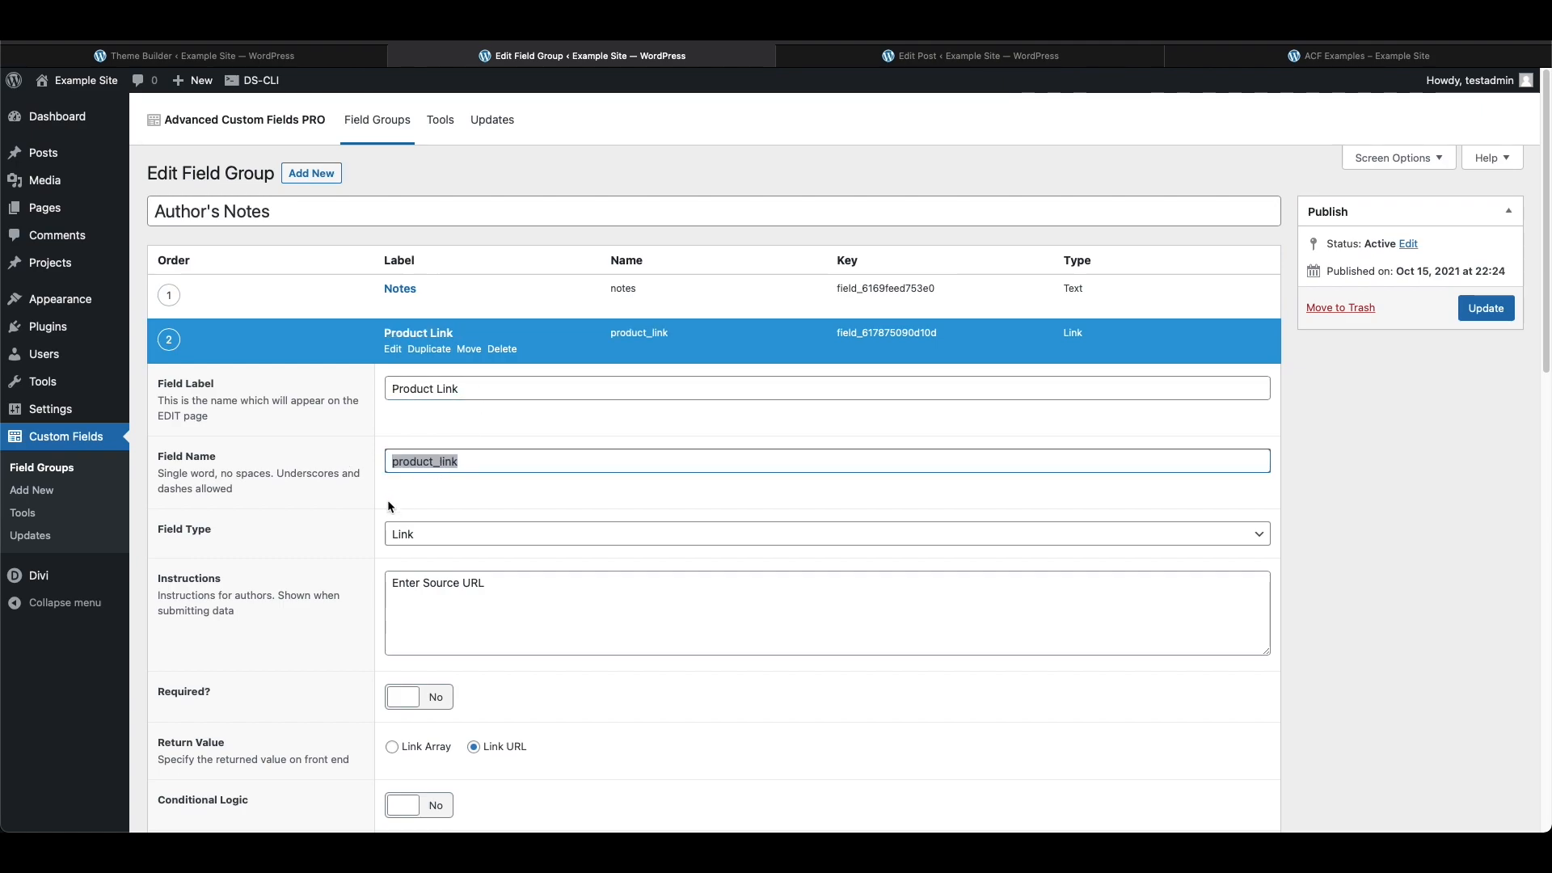
pyautogui.click(348, 502)
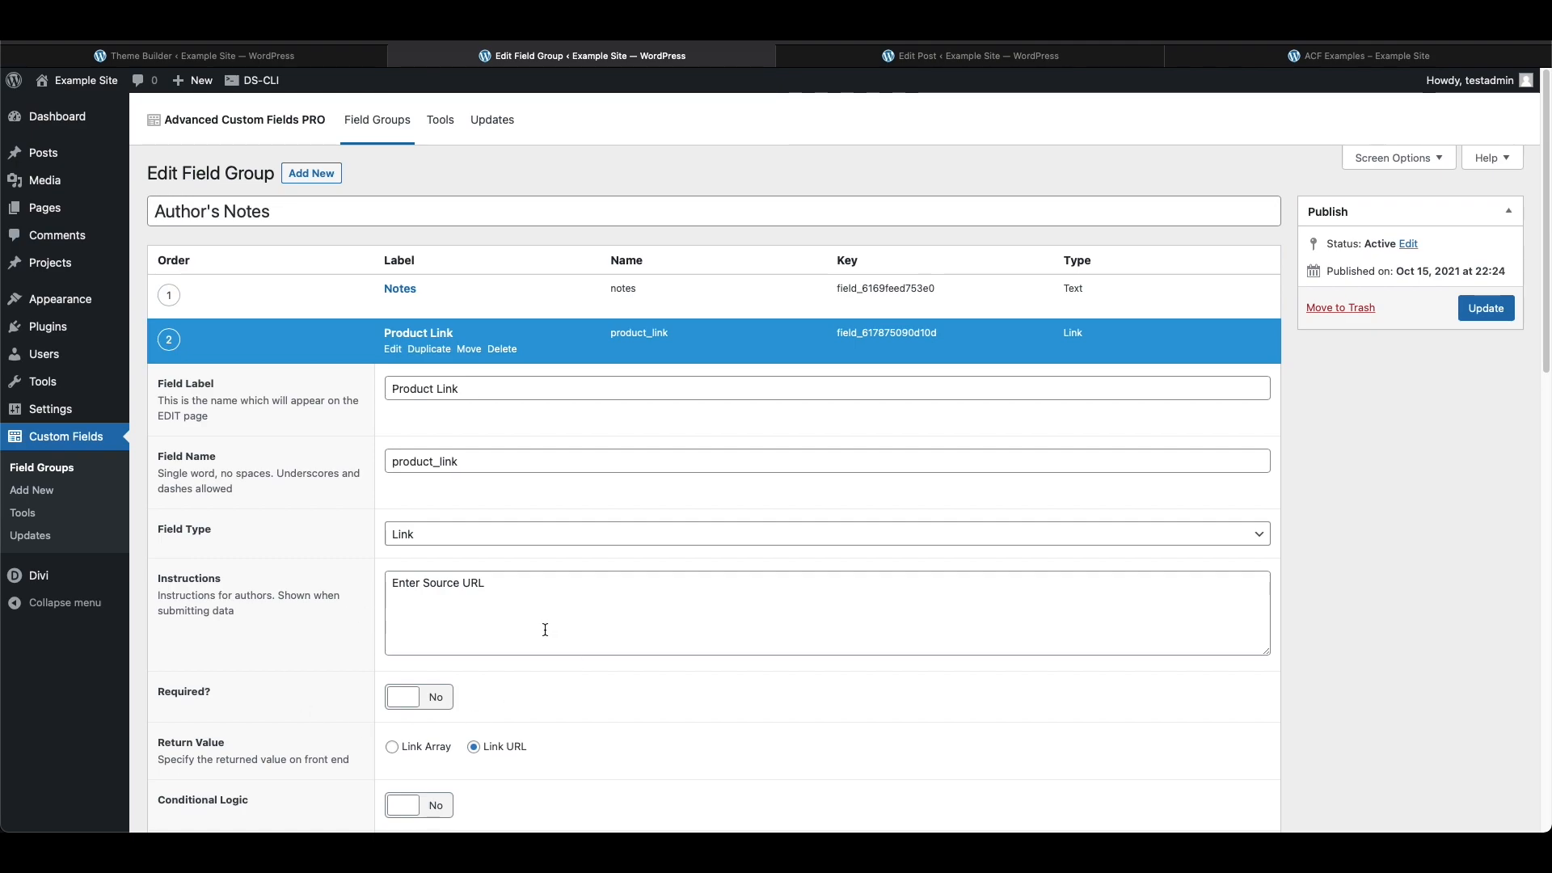
pyautogui.scroll(-1, 533, 559)
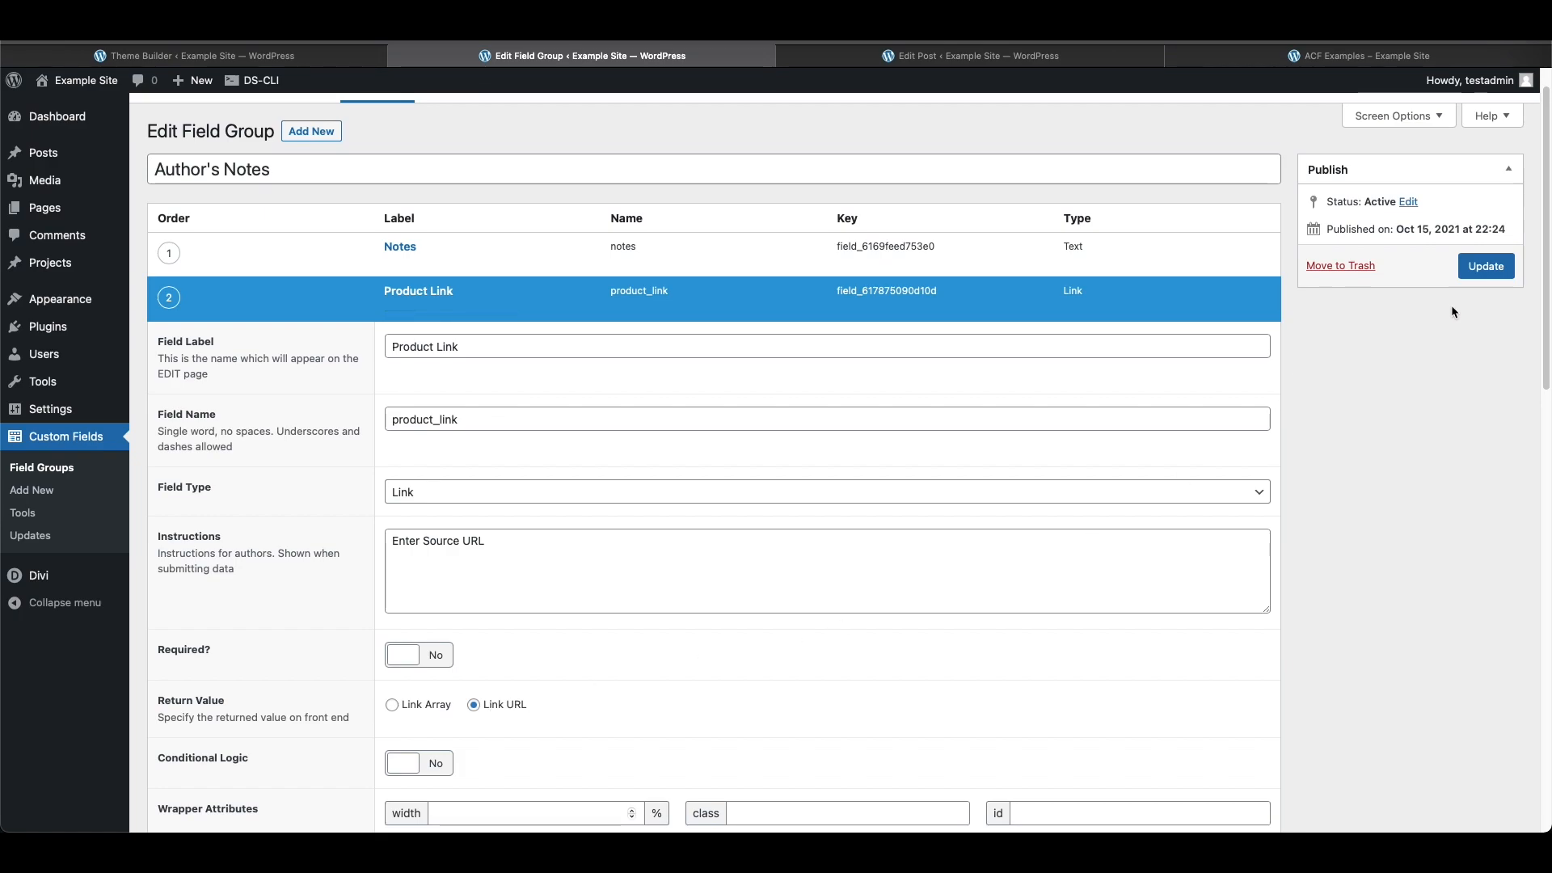
pyautogui.click(1478, 275)
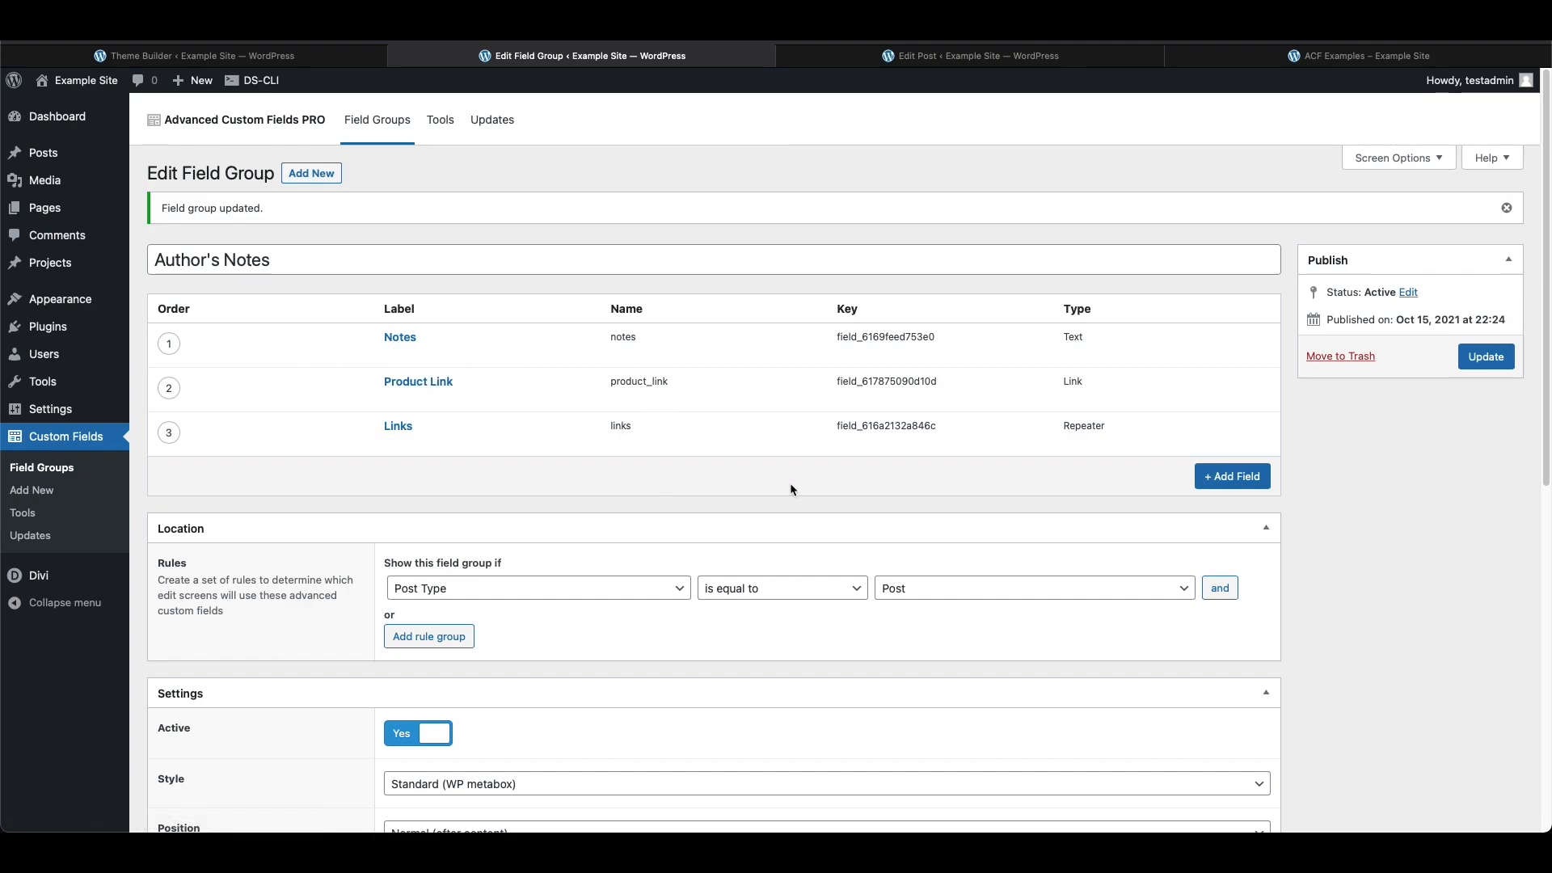
# - Add a text field labelled "Product Name" with the name product_name and the instructions "Product name to appear on button."
pyautogui.click(1225, 478)
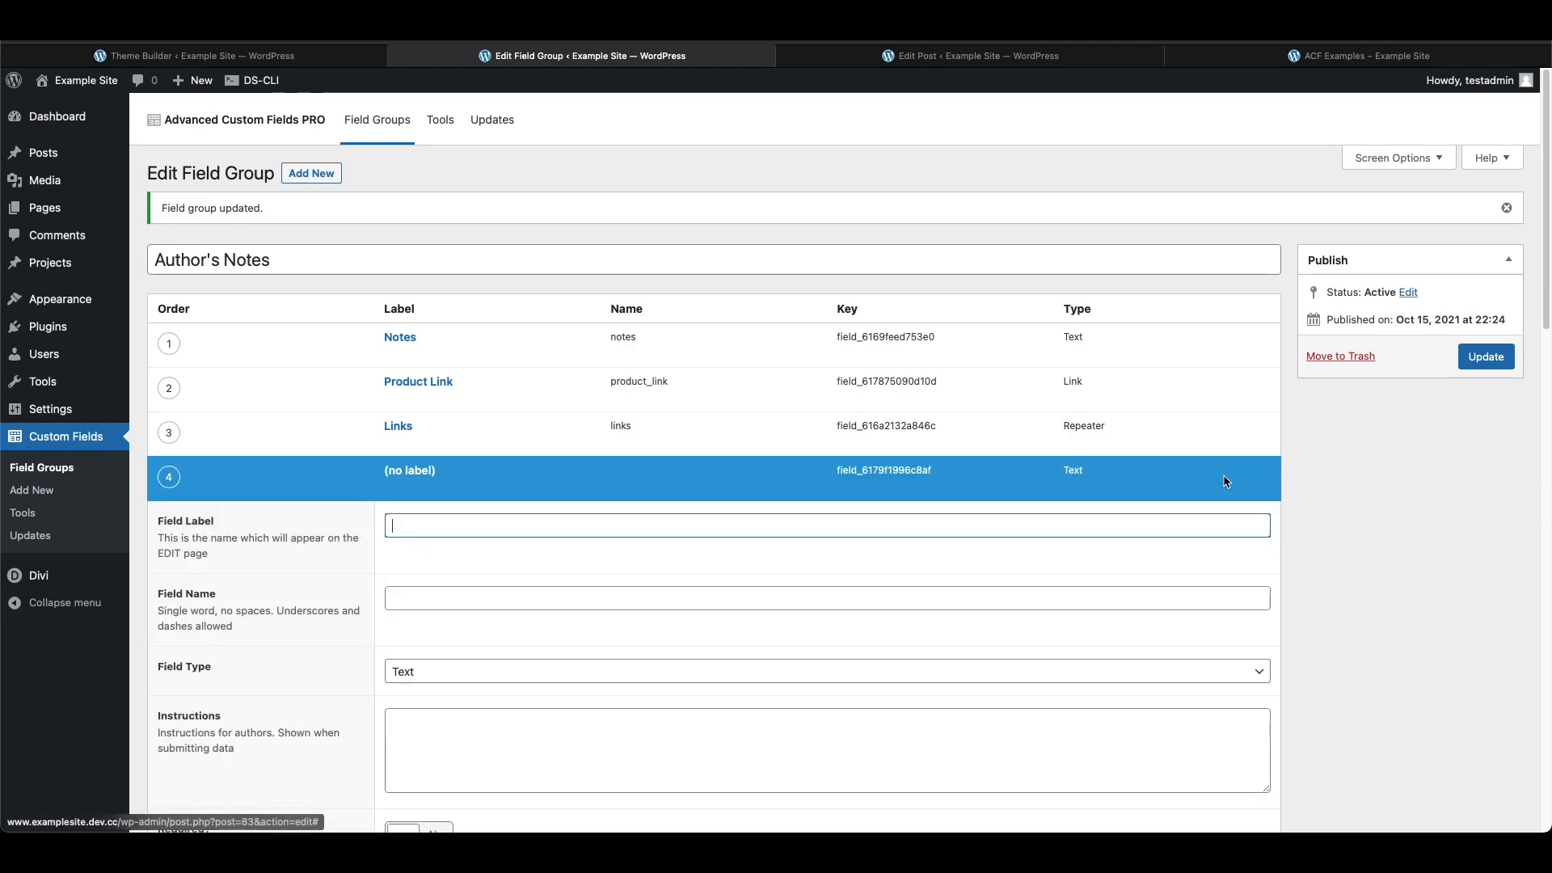
pyautogui.write('Product Name')
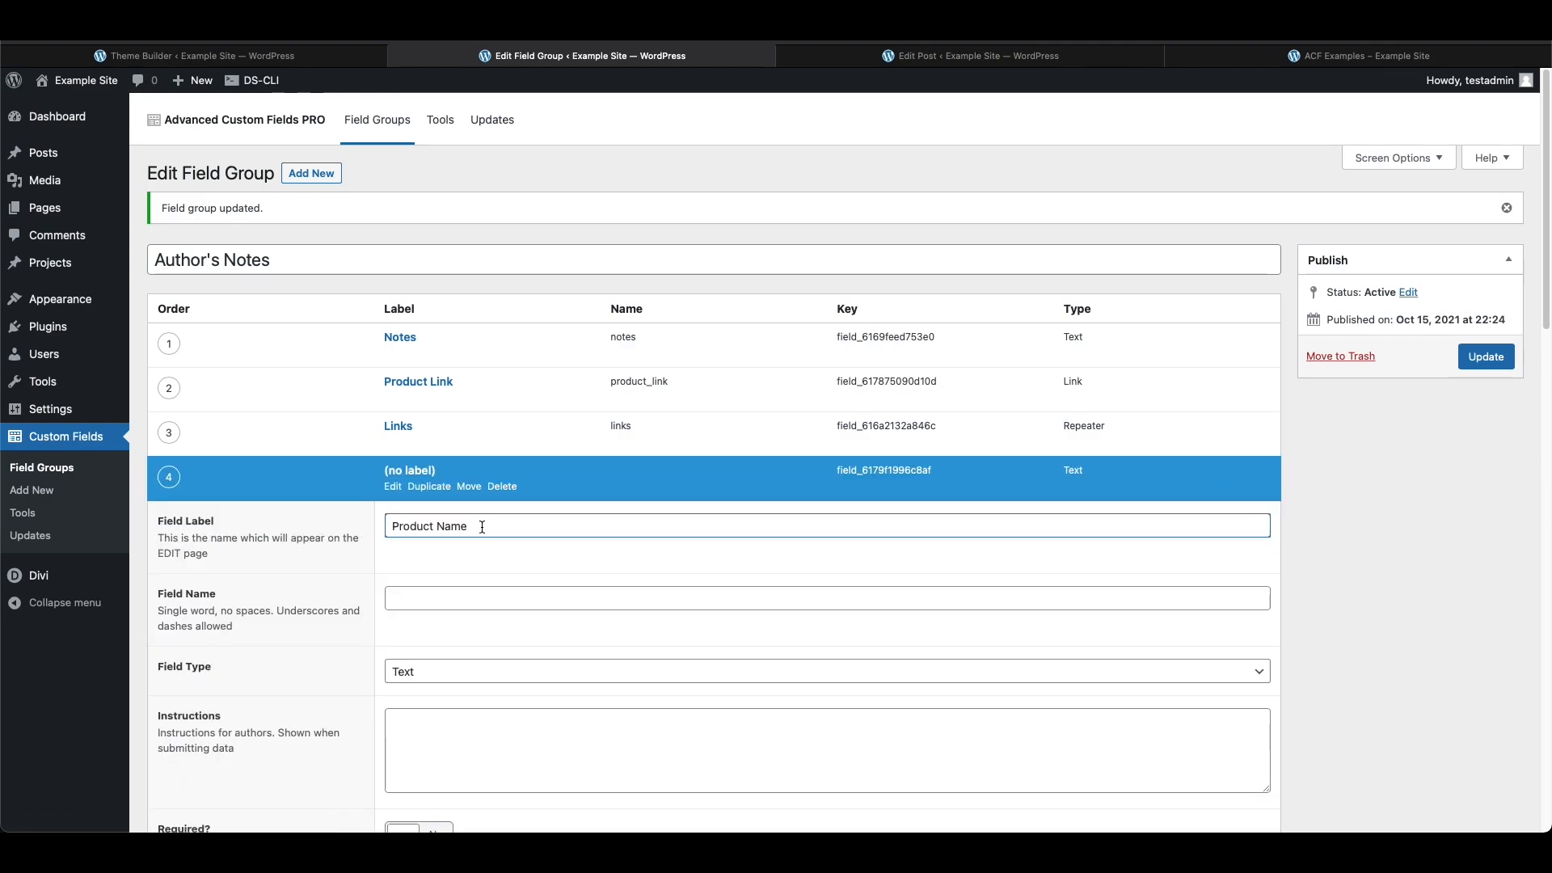
pyautogui.press('Tab')
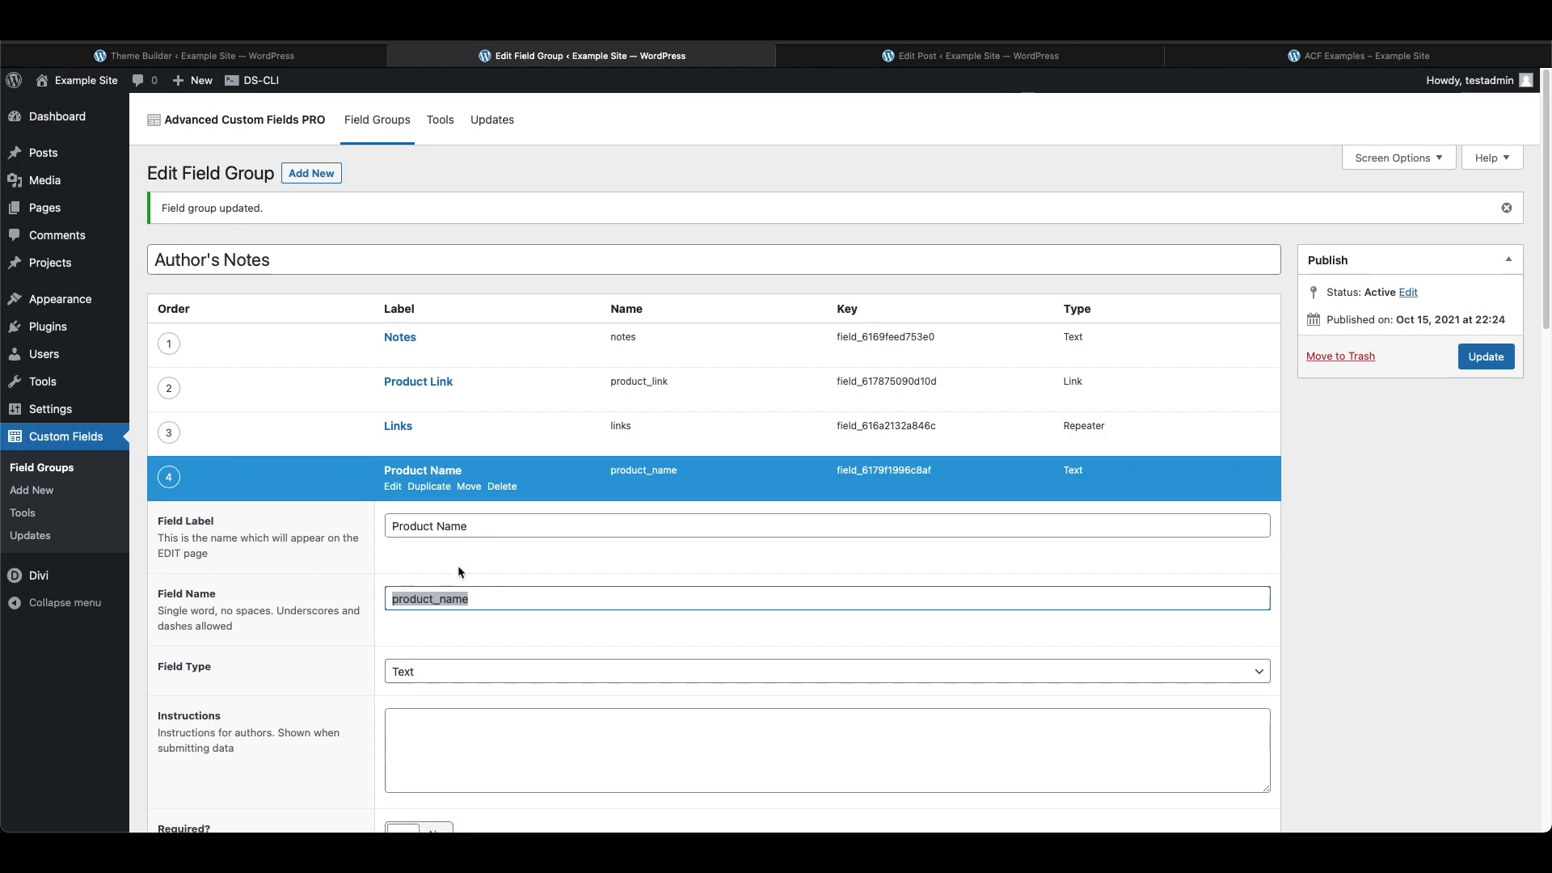
pyautogui.scroll(-3, 363, 605)
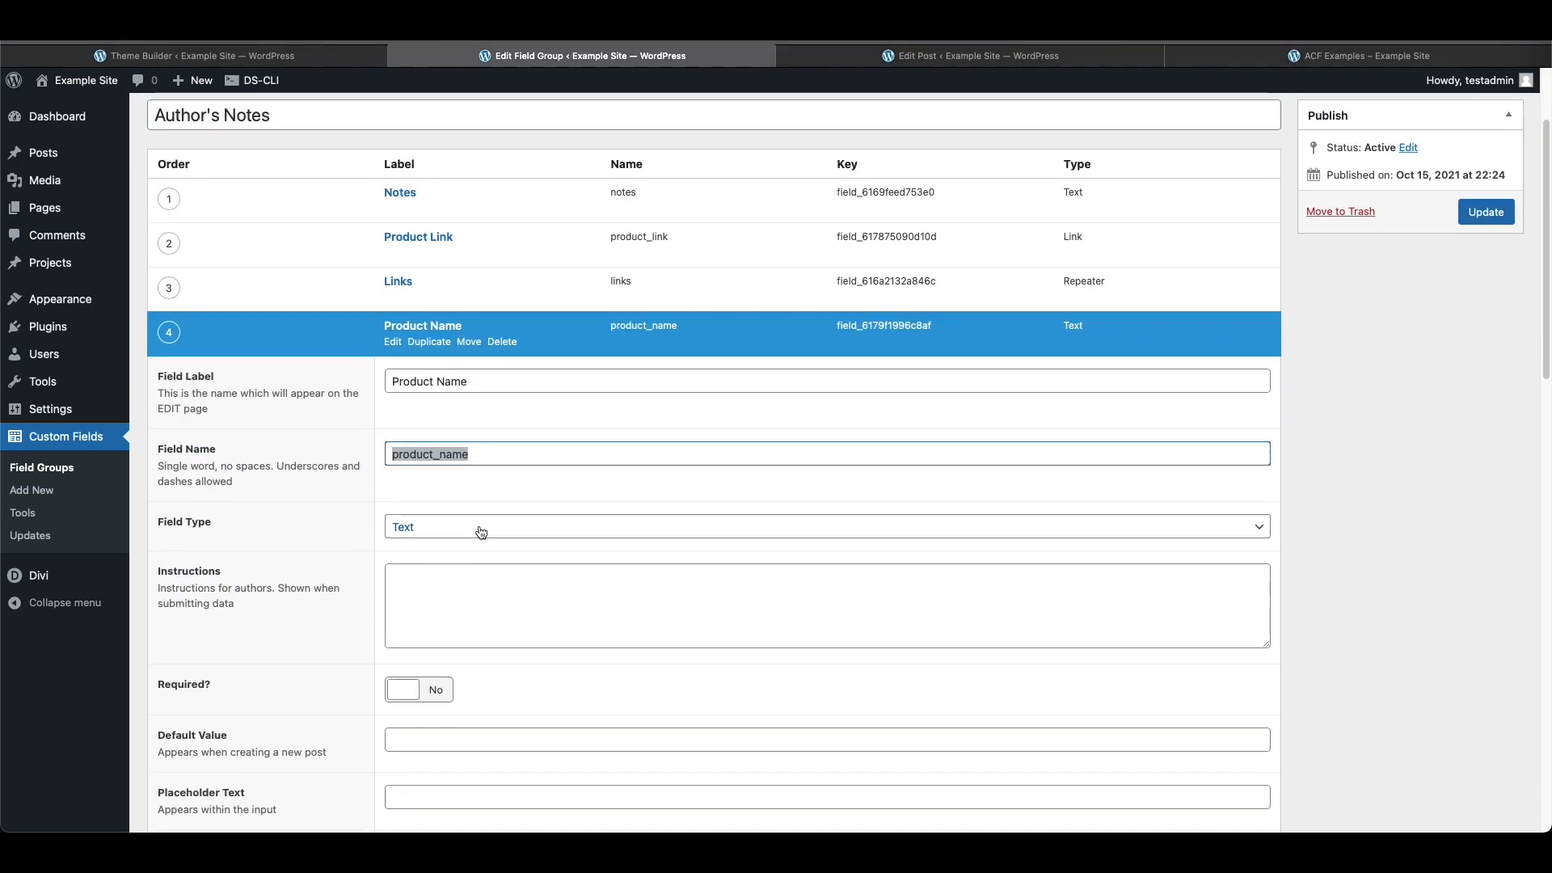
pyautogui.click(392, 577)
pyautogui.click(353, 576)
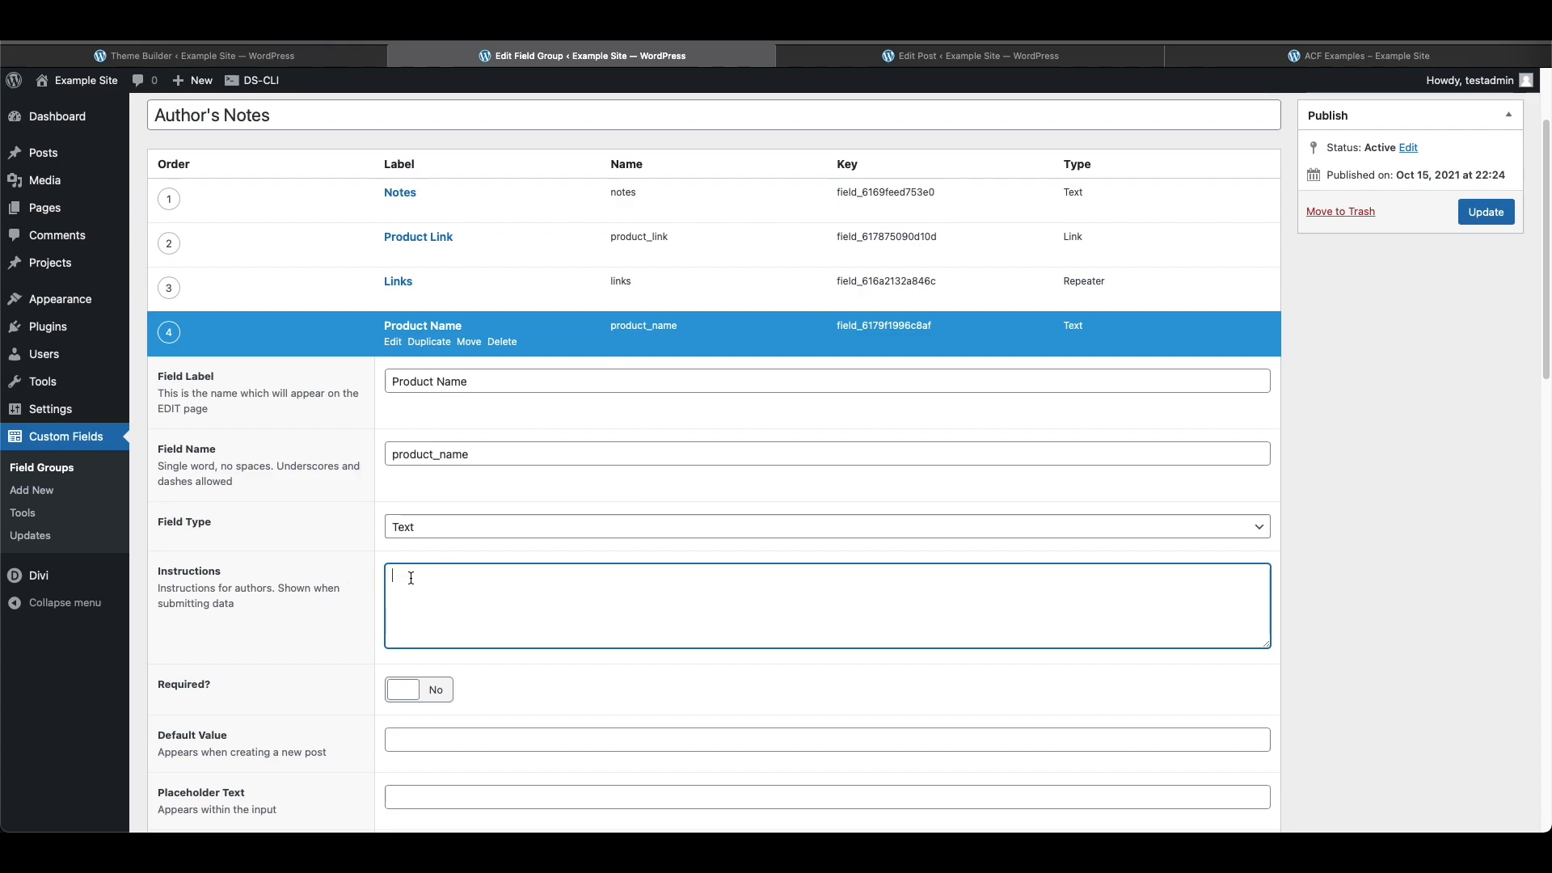
pyautogui.write('Product name to appear on button')
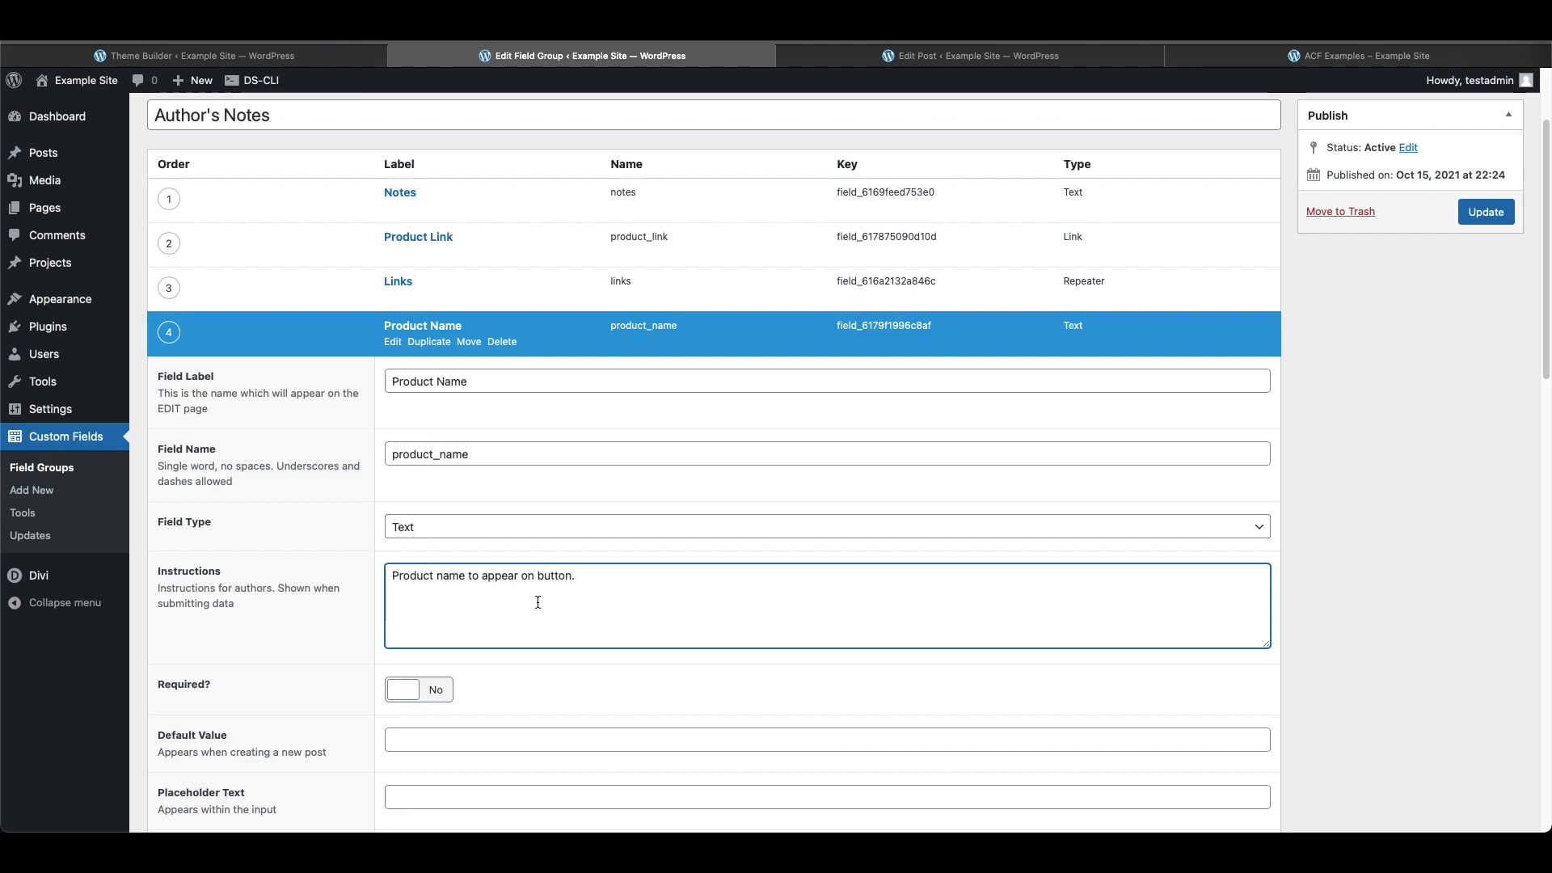
# - Review the remaining options of the Product Name field and update the Author's Notes field group
pyautogui.scroll(-3, 502, 670)
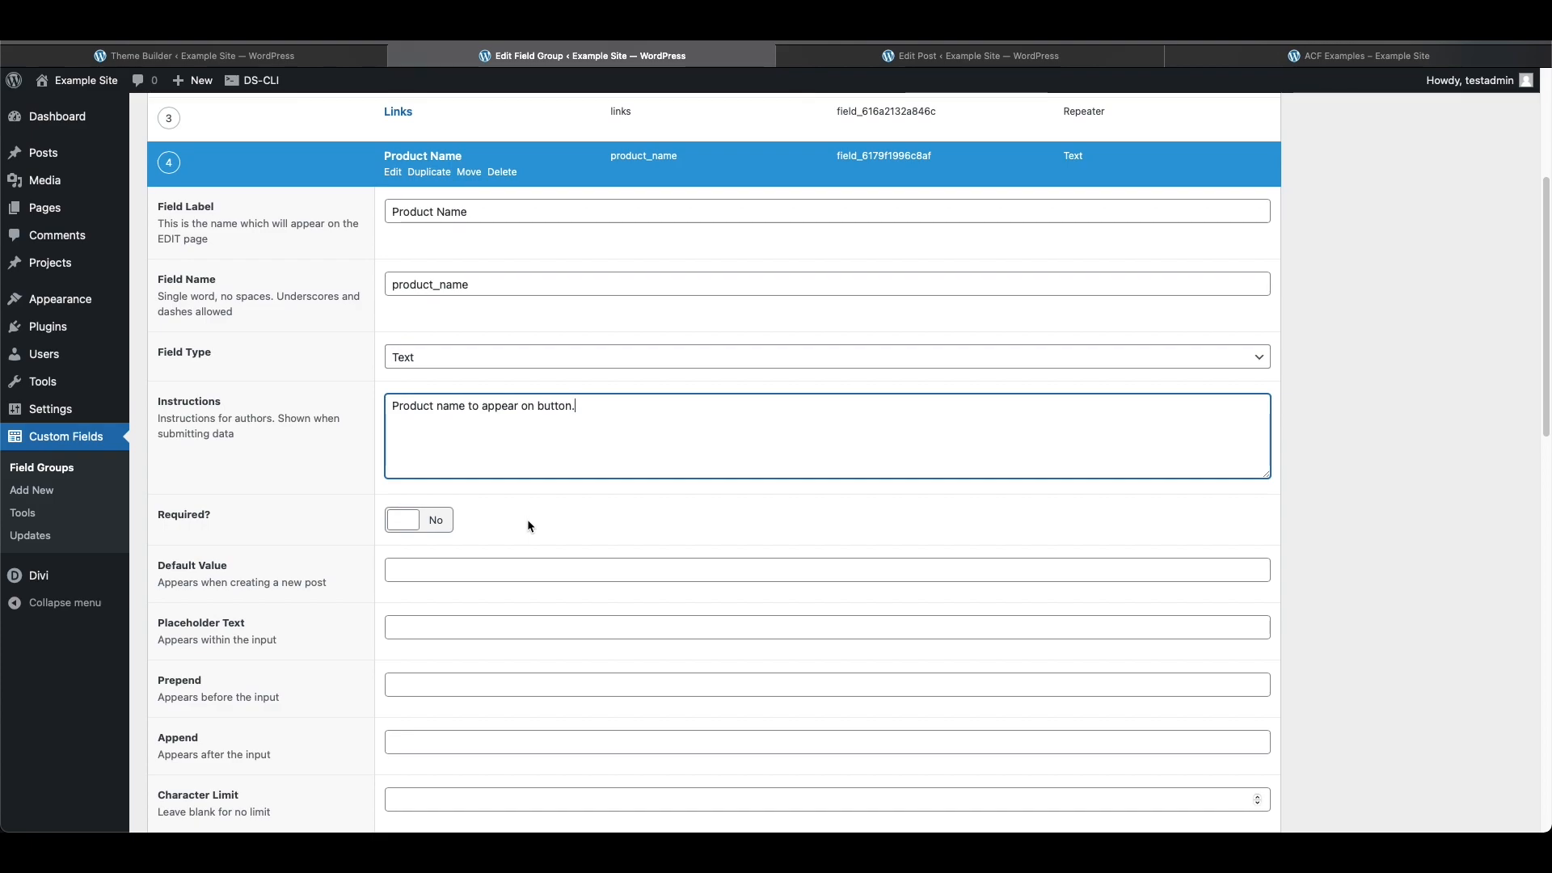
pyautogui.scroll(-2, 527, 523)
pyautogui.scroll(-1, 523, 541)
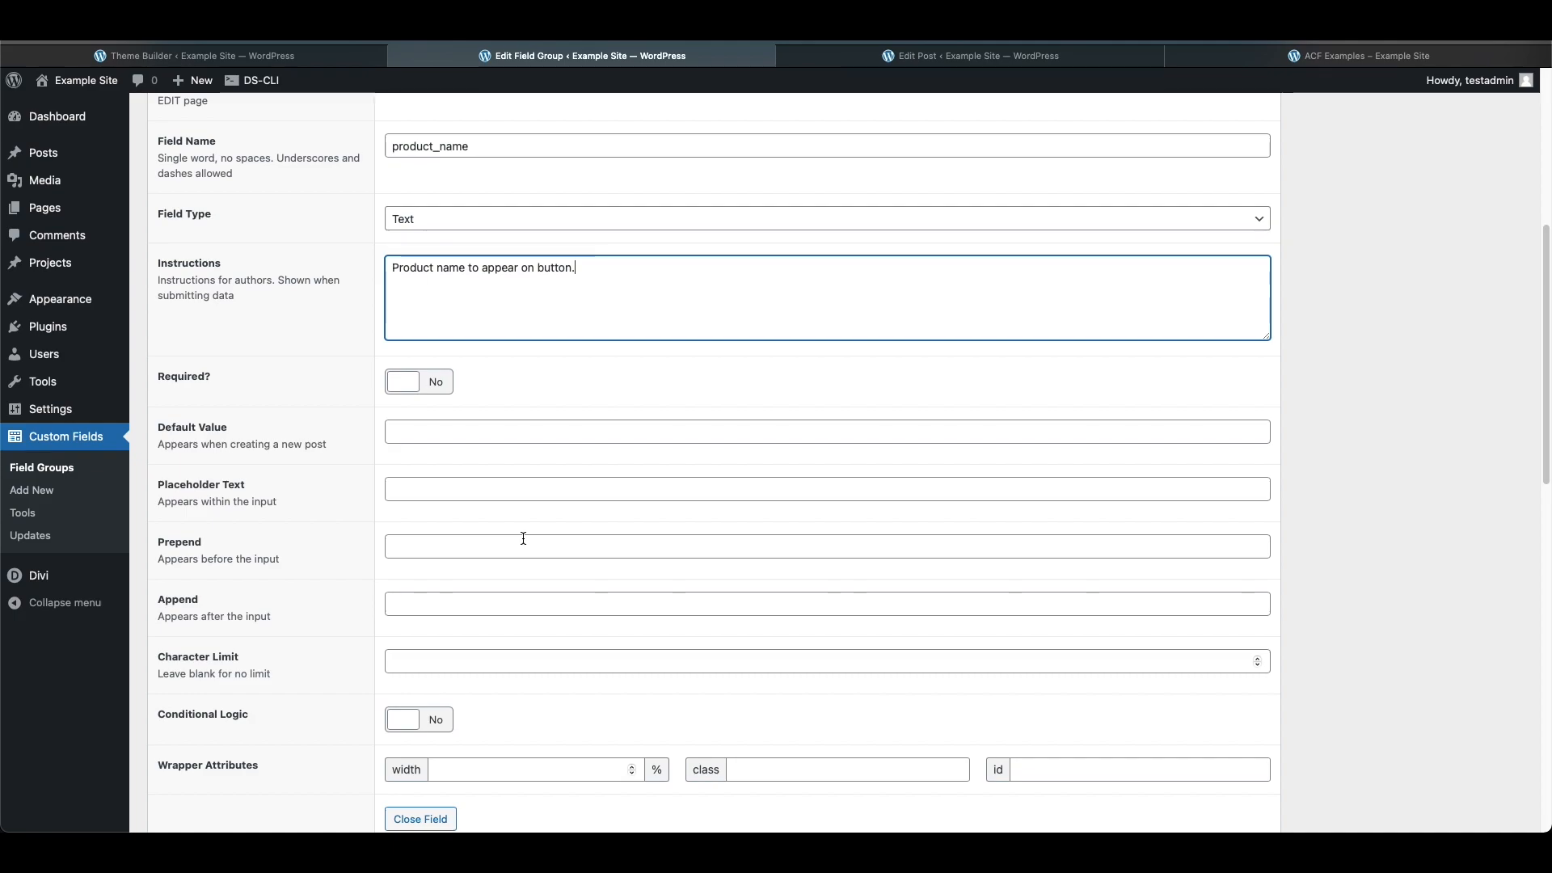
pyautogui.scroll(-1, 522, 538)
pyautogui.scroll(5, 522, 538)
pyautogui.scroll(1, 519, 532)
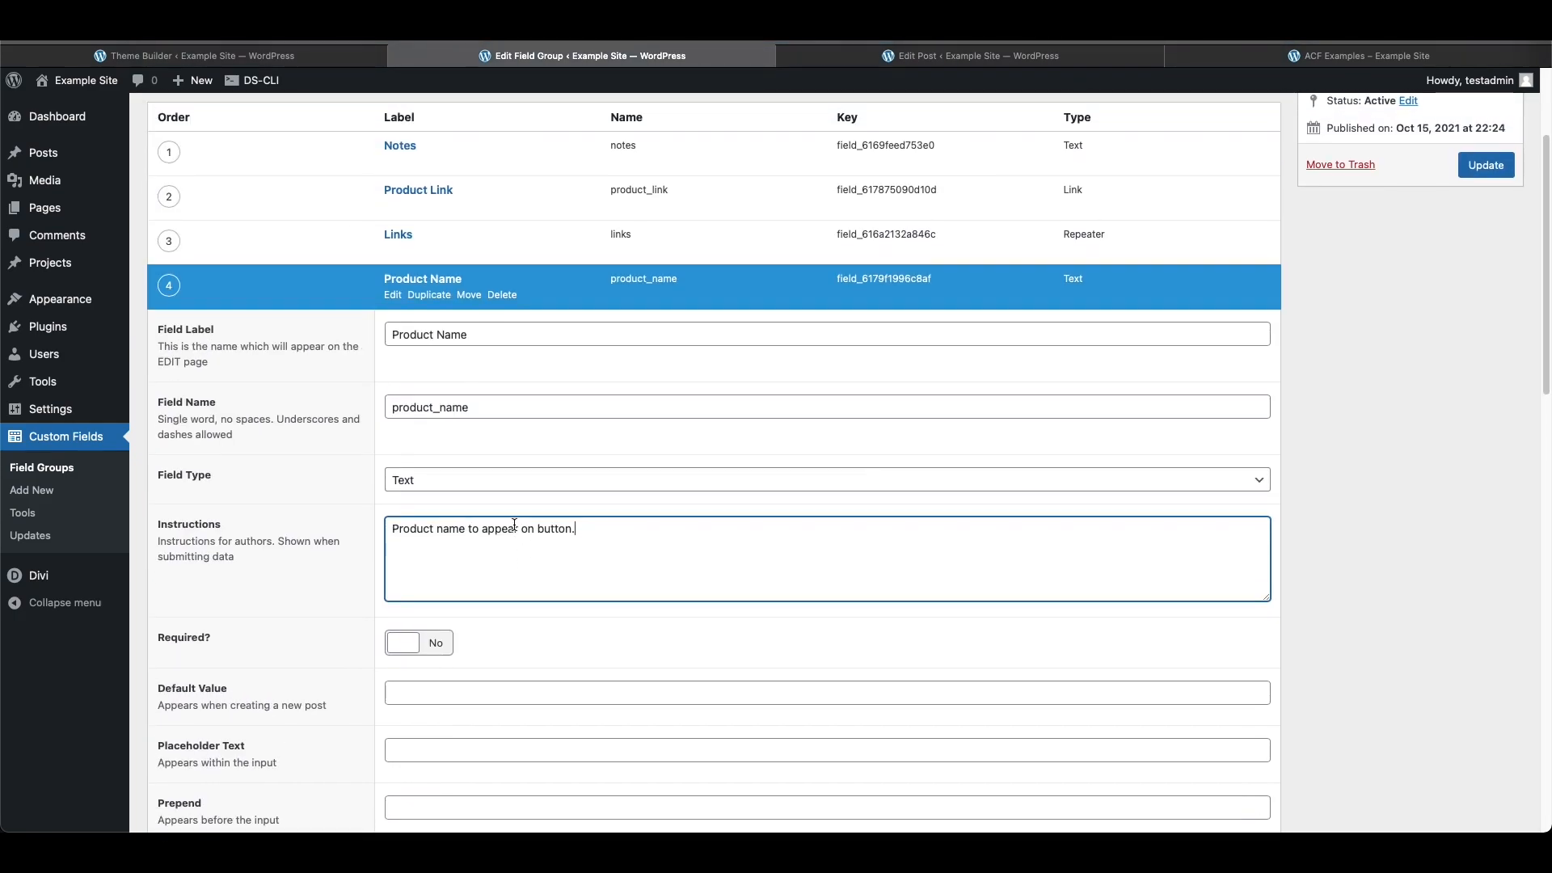
pyautogui.scroll(2, 1429, 452)
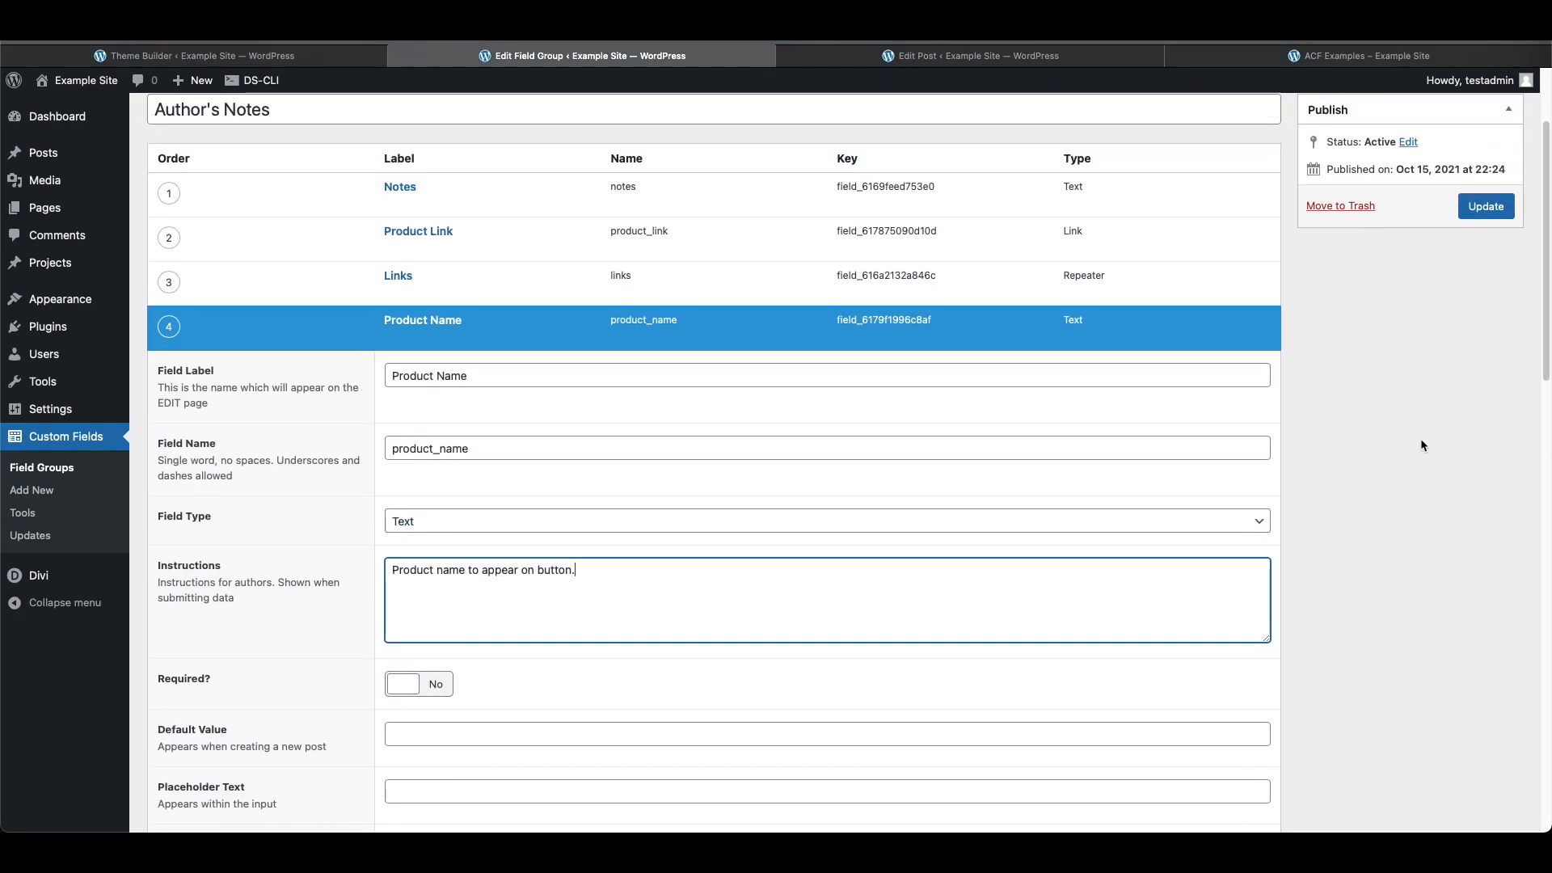
pyautogui.click(1474, 209)
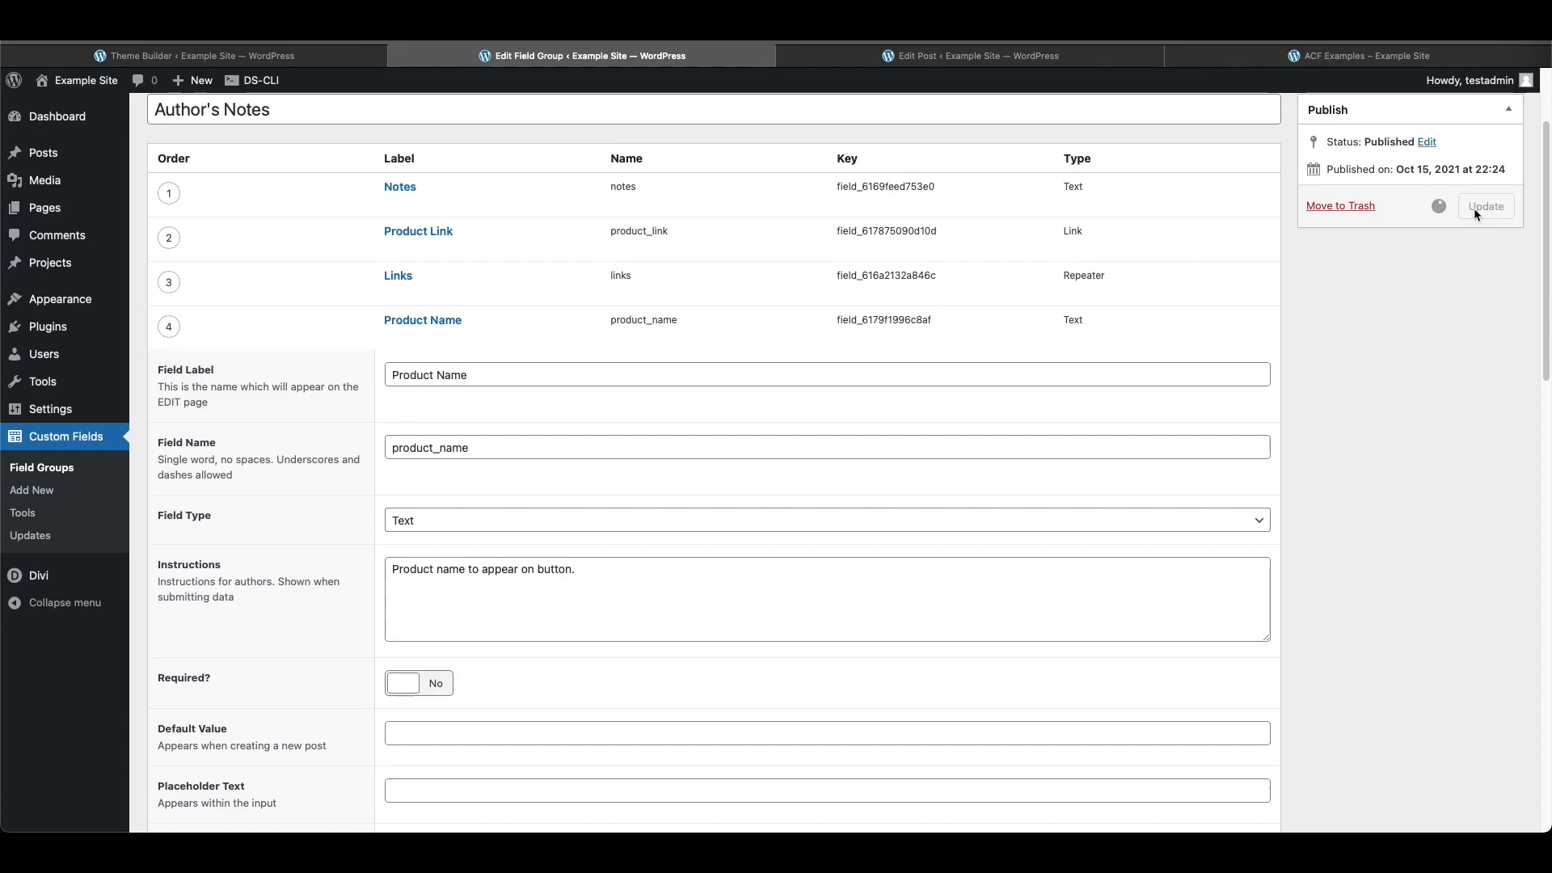
# - Return to the Theme Builder, save and close the All Posts body layout, and reopen it for editing
pyautogui.hotkey('ctrl', 'shift', 'Tab')
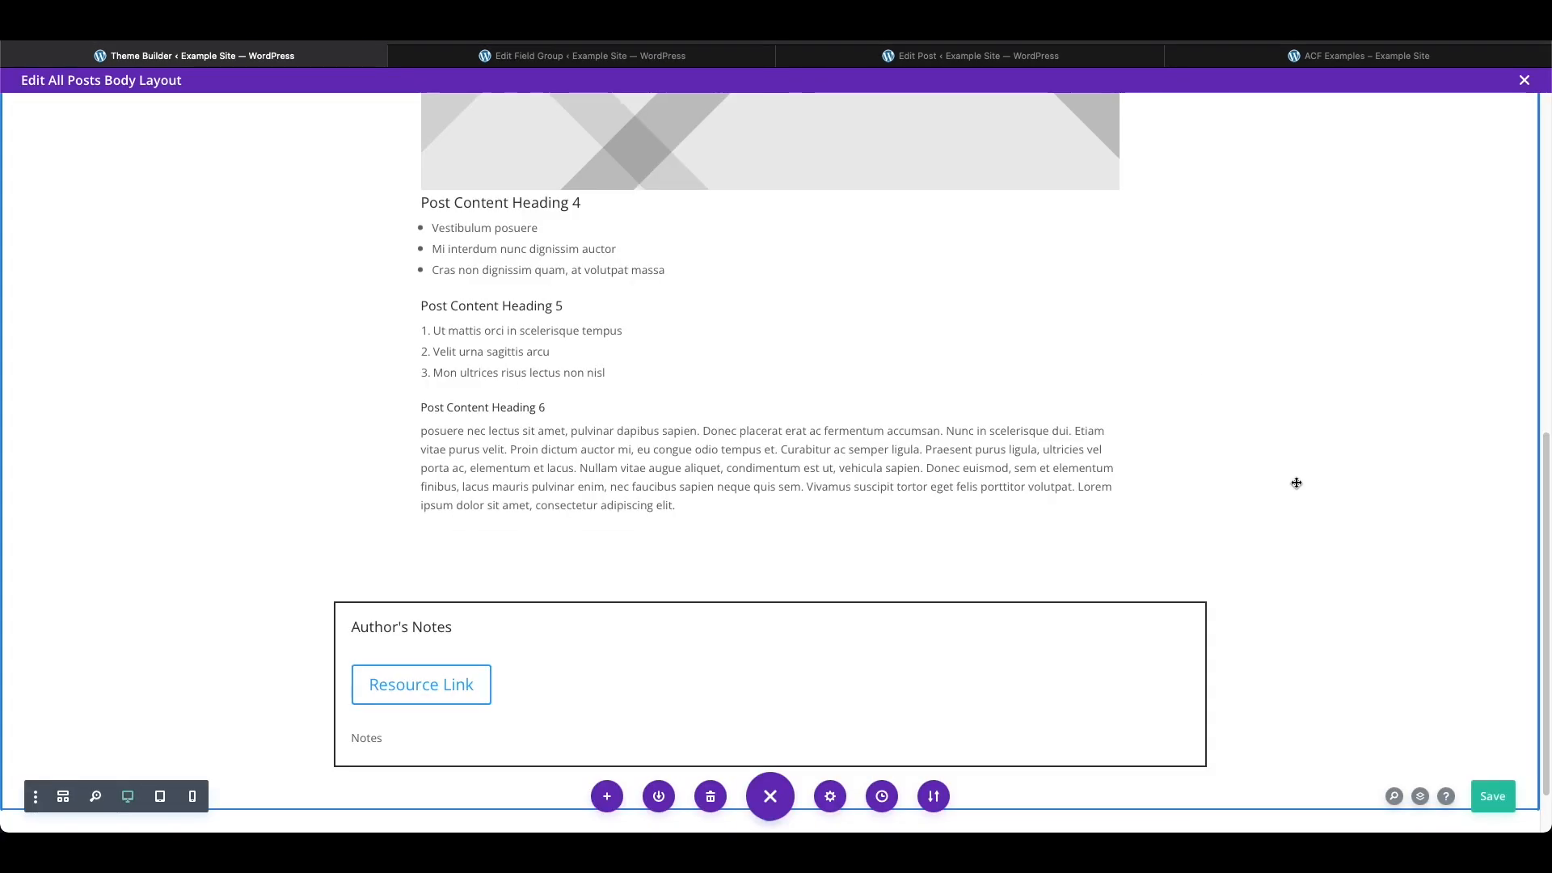
pyautogui.click(1503, 796)
pyautogui.click(1523, 80)
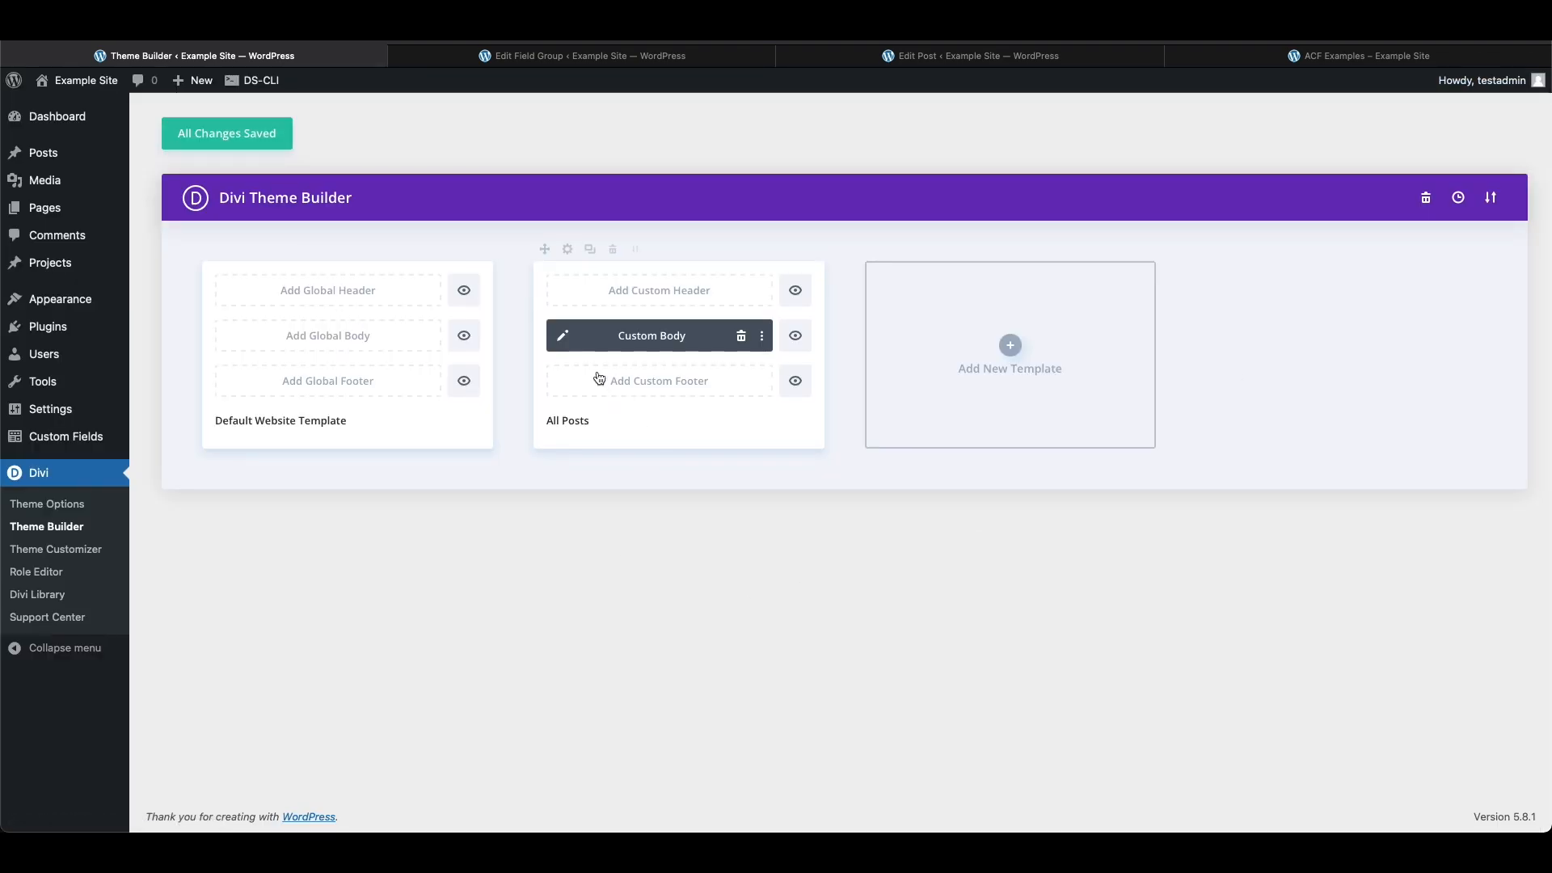
pyautogui.click(563, 338)
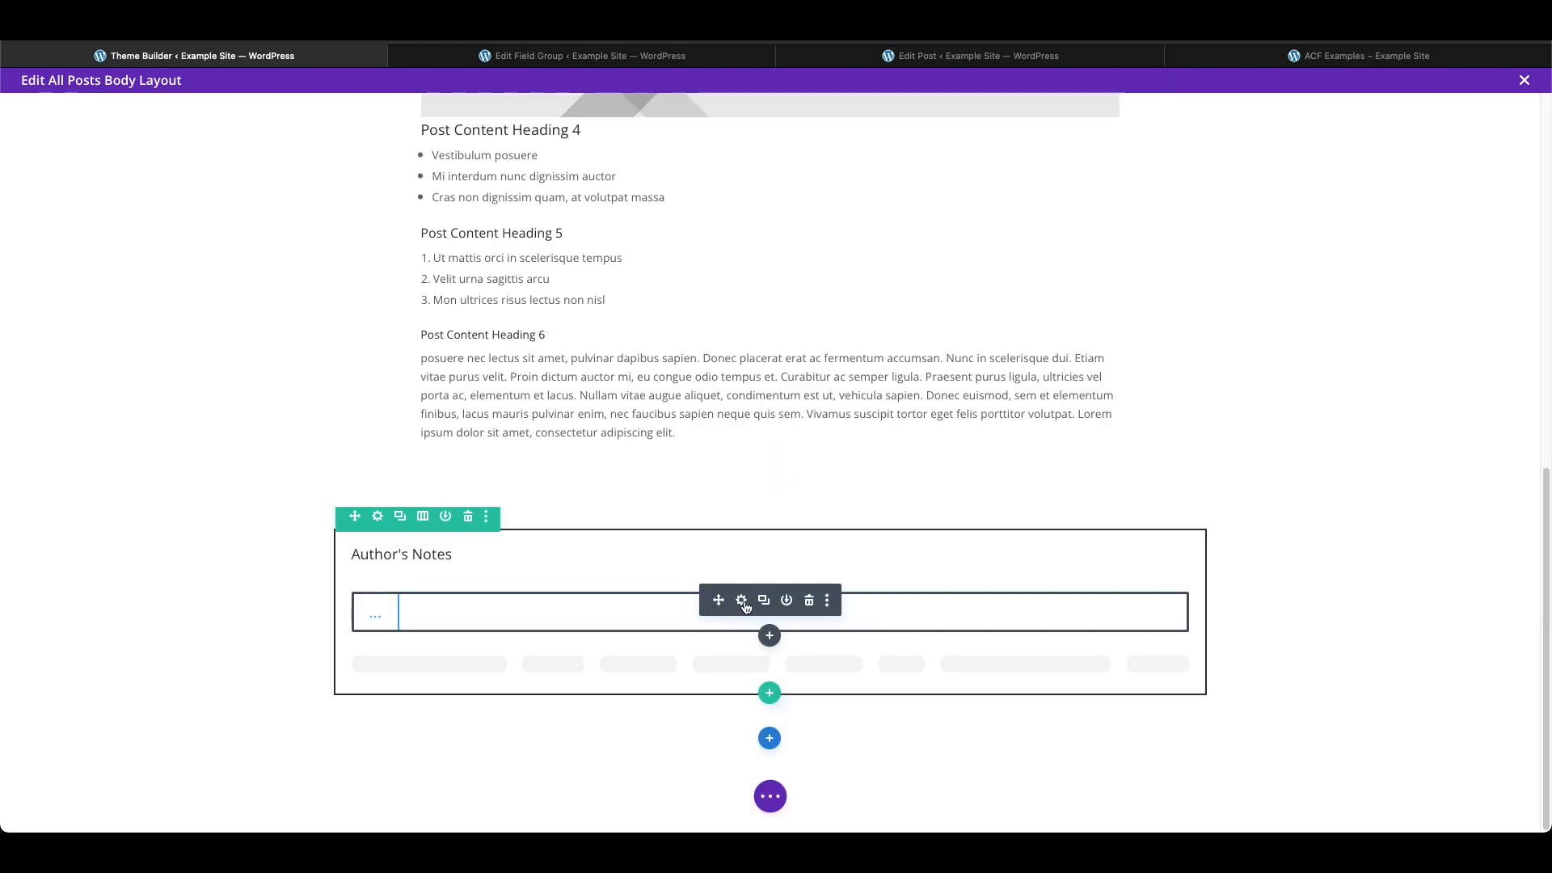
# - Replace the Author's Notes button's dynamic text with the ACF Product Name field and save the body layout
pyautogui.click(741, 600)
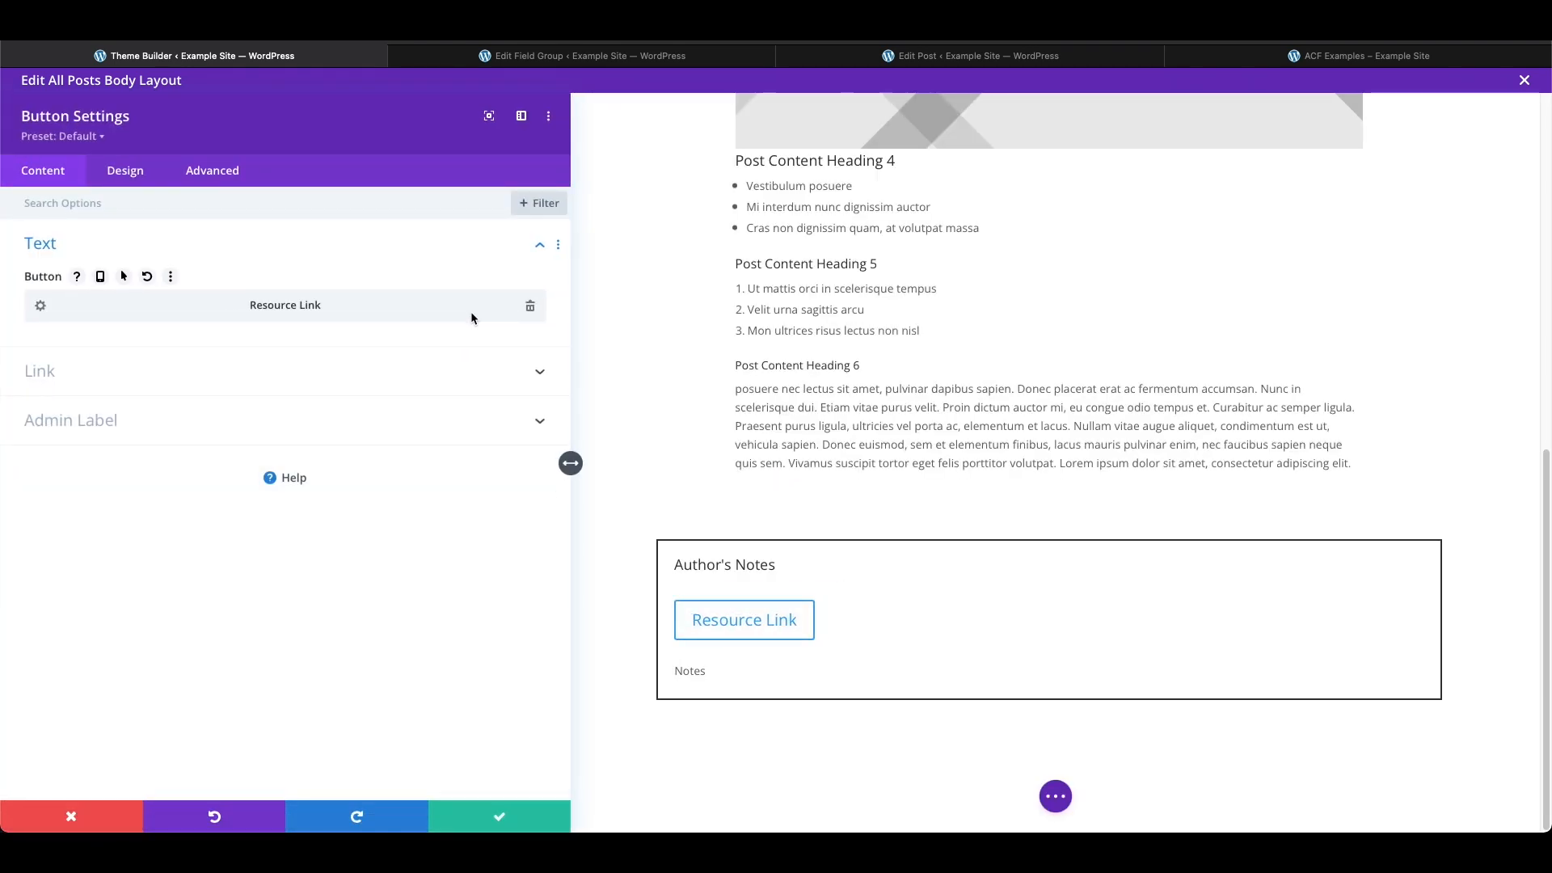
pyautogui.click(529, 305)
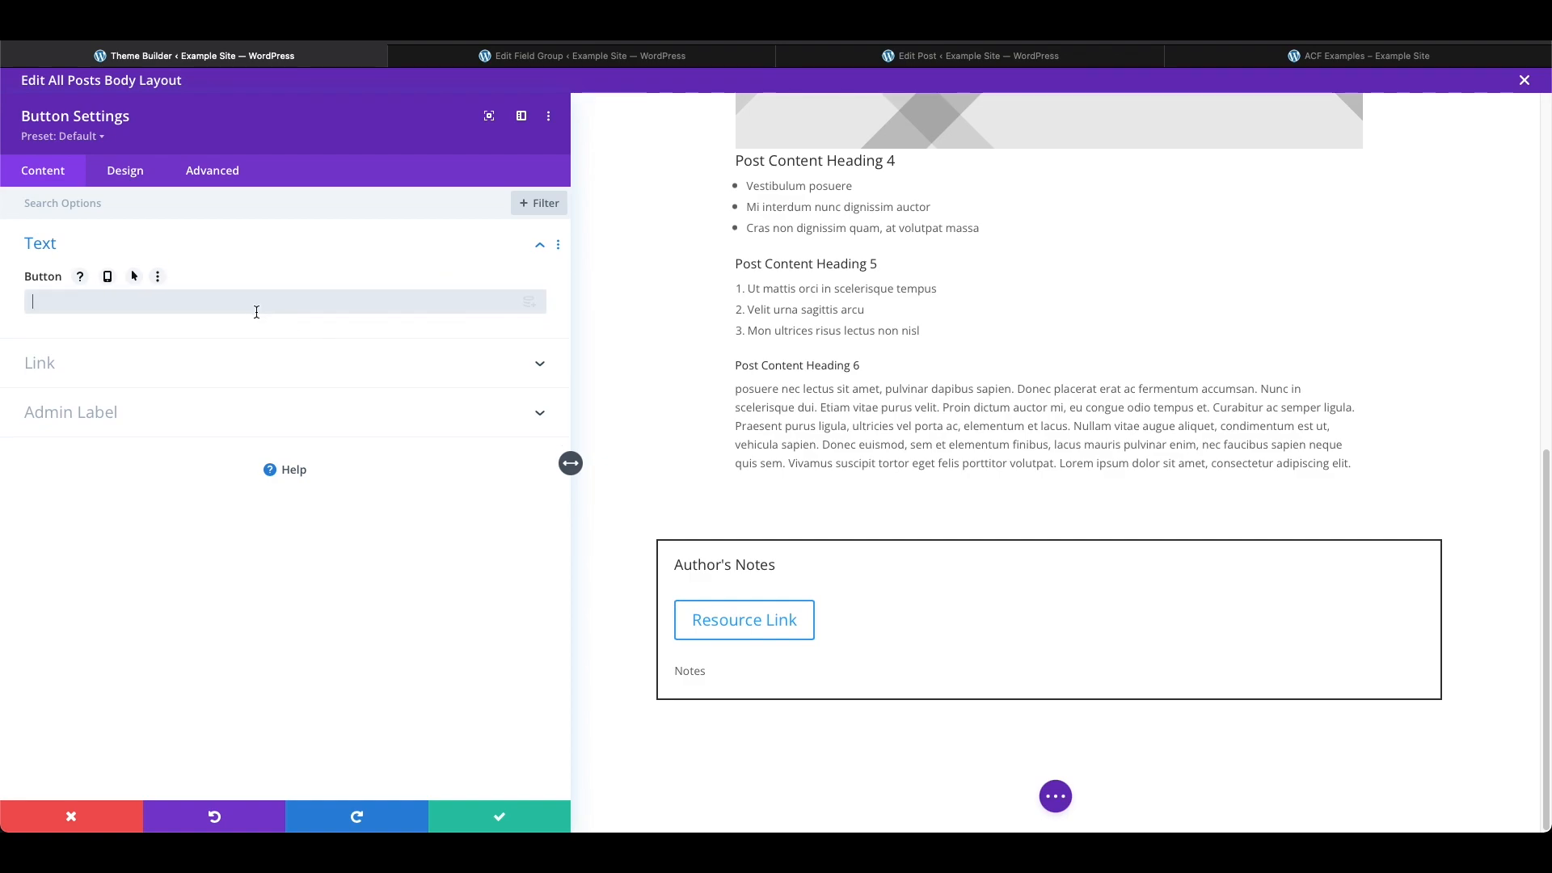
pyautogui.click(530, 305)
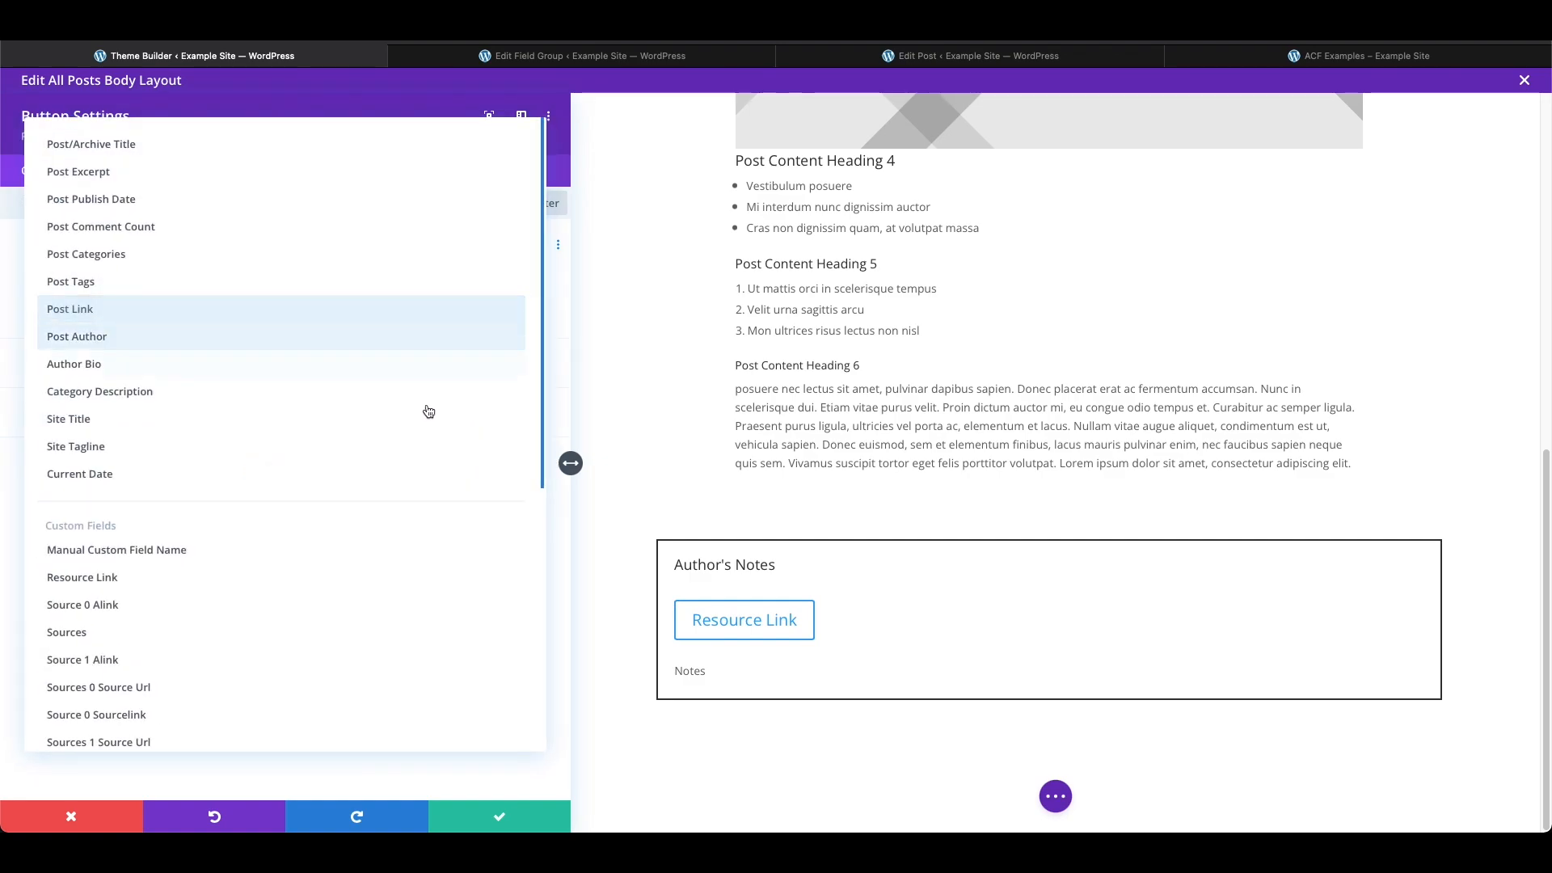
pyautogui.scroll(-5, 296, 520)
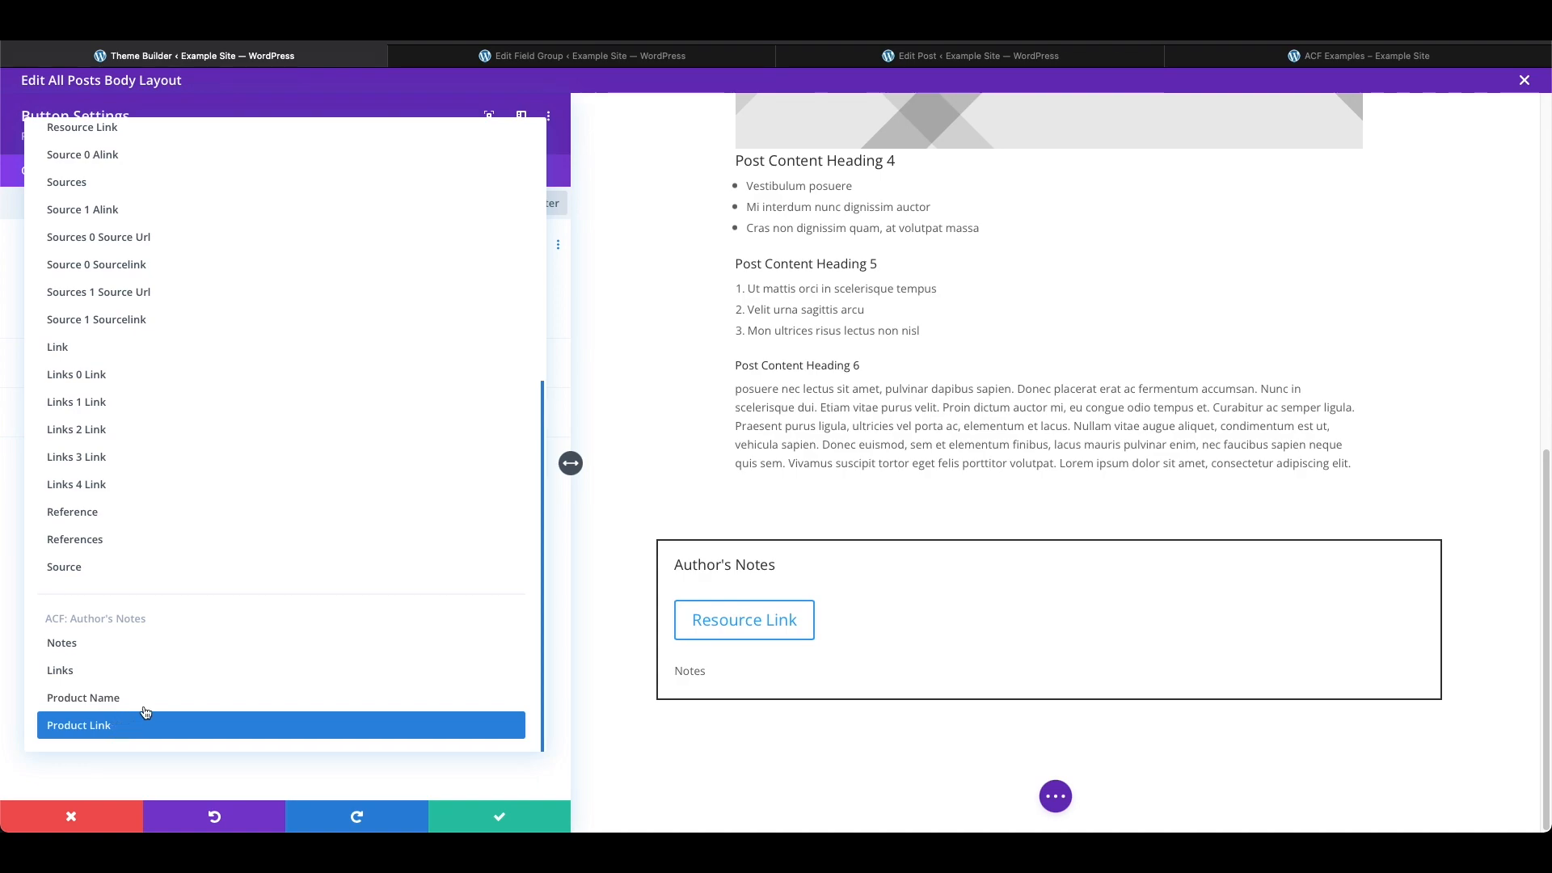
pyautogui.click(86, 699)
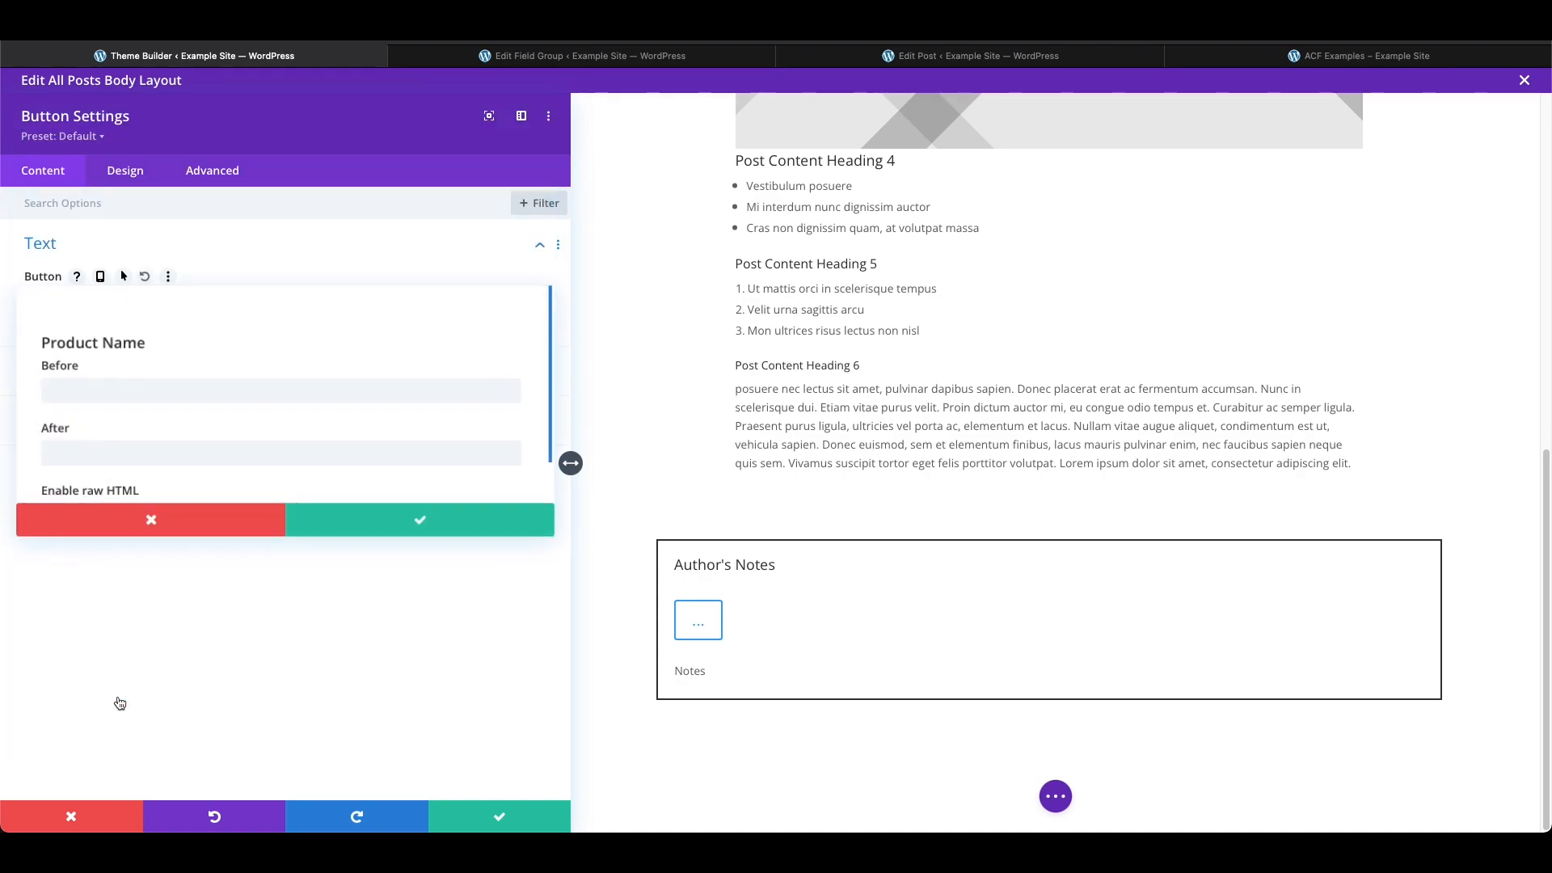
pyautogui.click(426, 518)
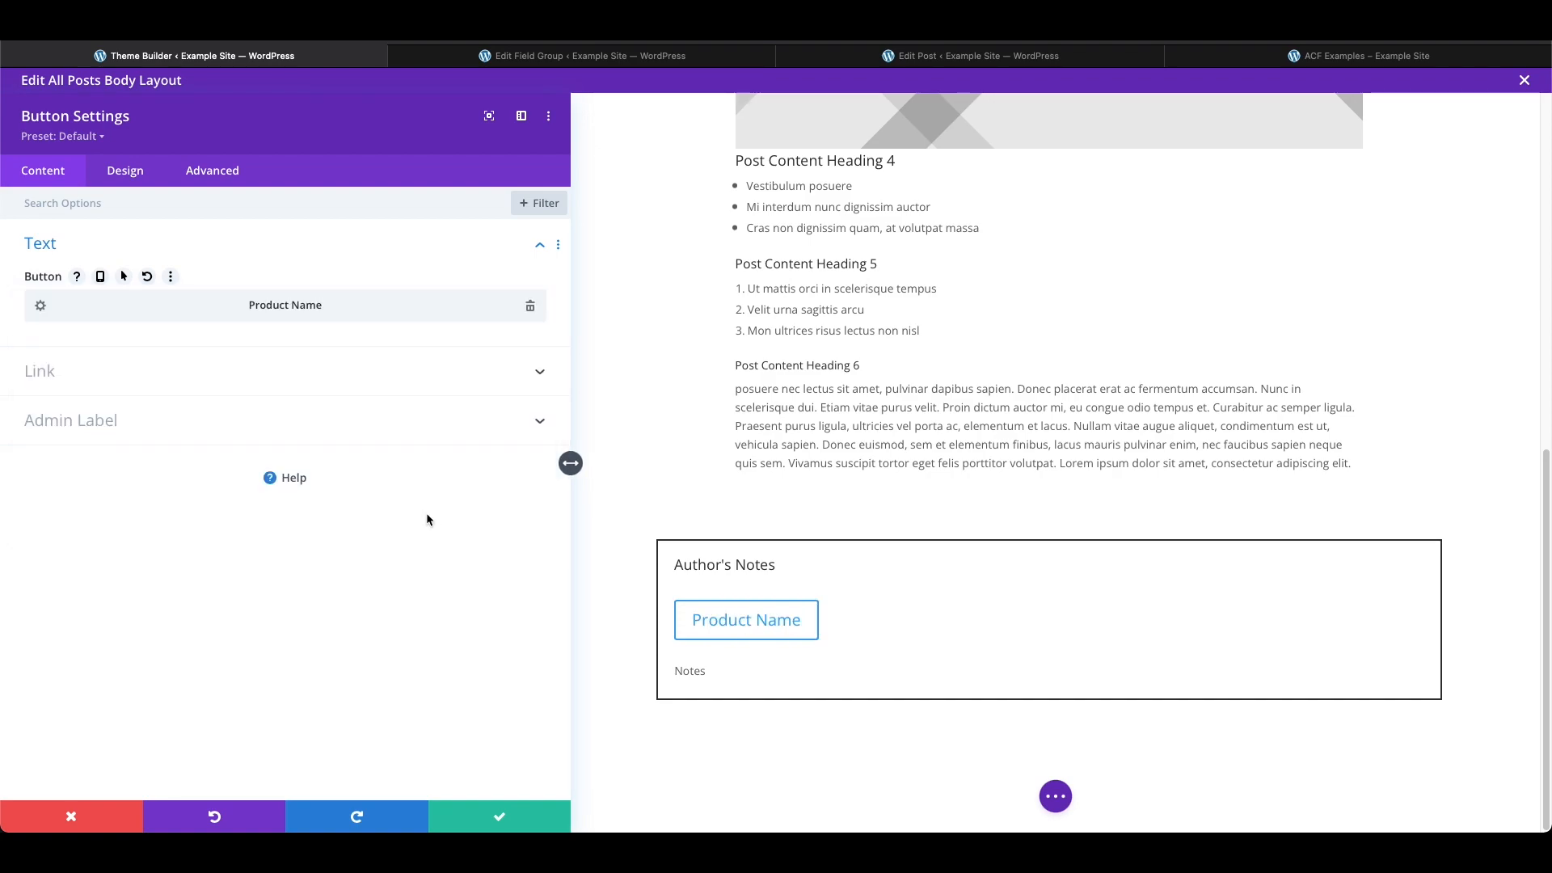
pyautogui.click(501, 822)
pyautogui.click(768, 796)
pyautogui.click(1493, 796)
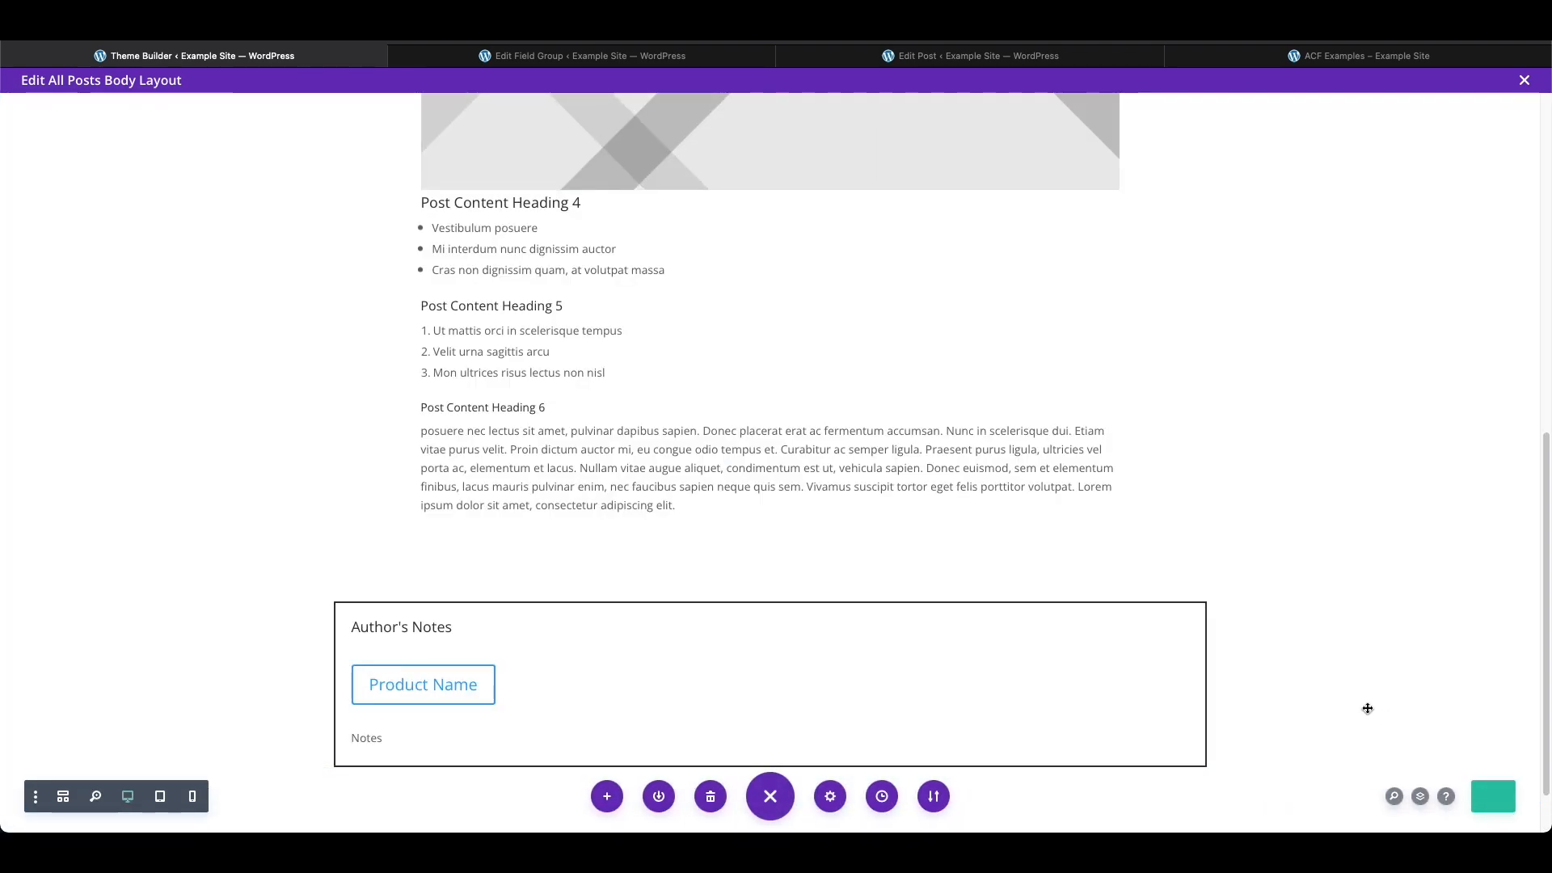
# - Reload the ACF Examples post editor, then fill Product Name with "iPhone" and Notes with "The new iPhone is amazing!!!"
pyautogui.press('super+3')
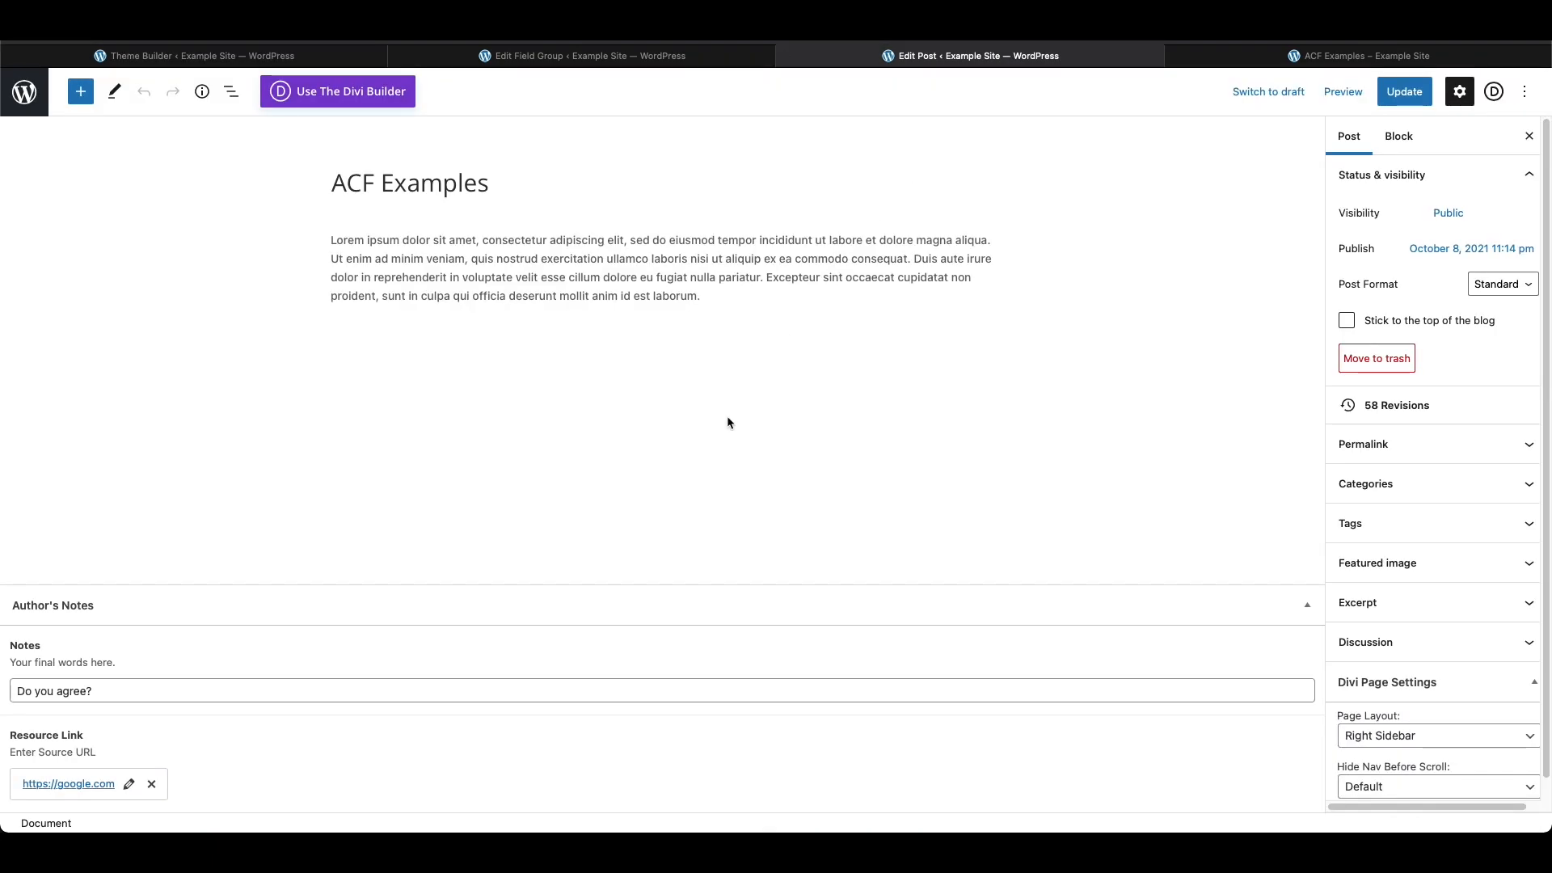
pyautogui.click(726, 418)
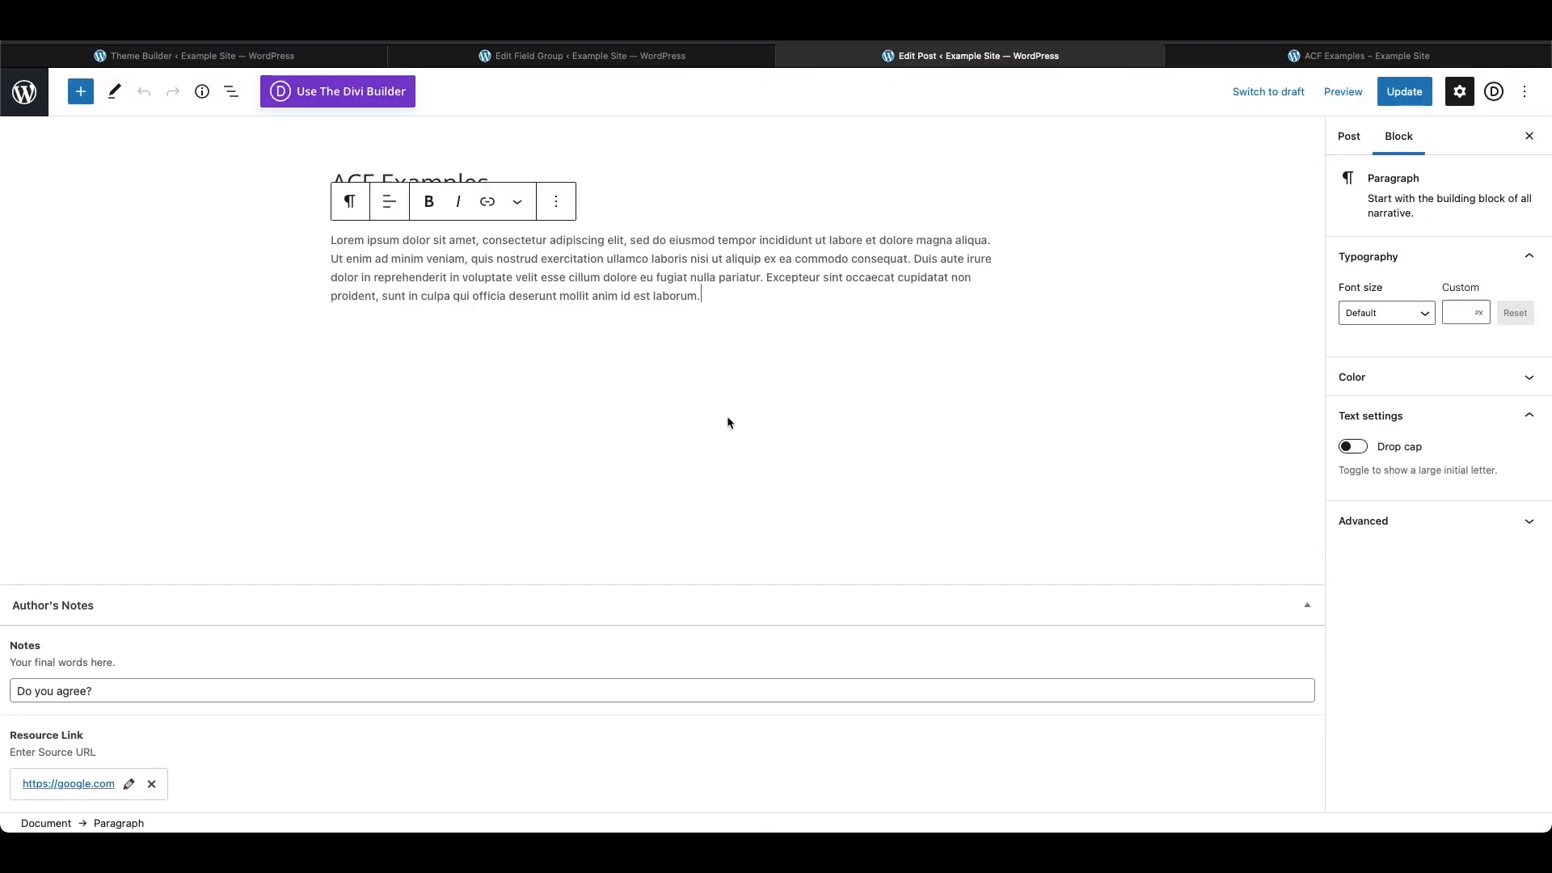
pyautogui.press('super+r')
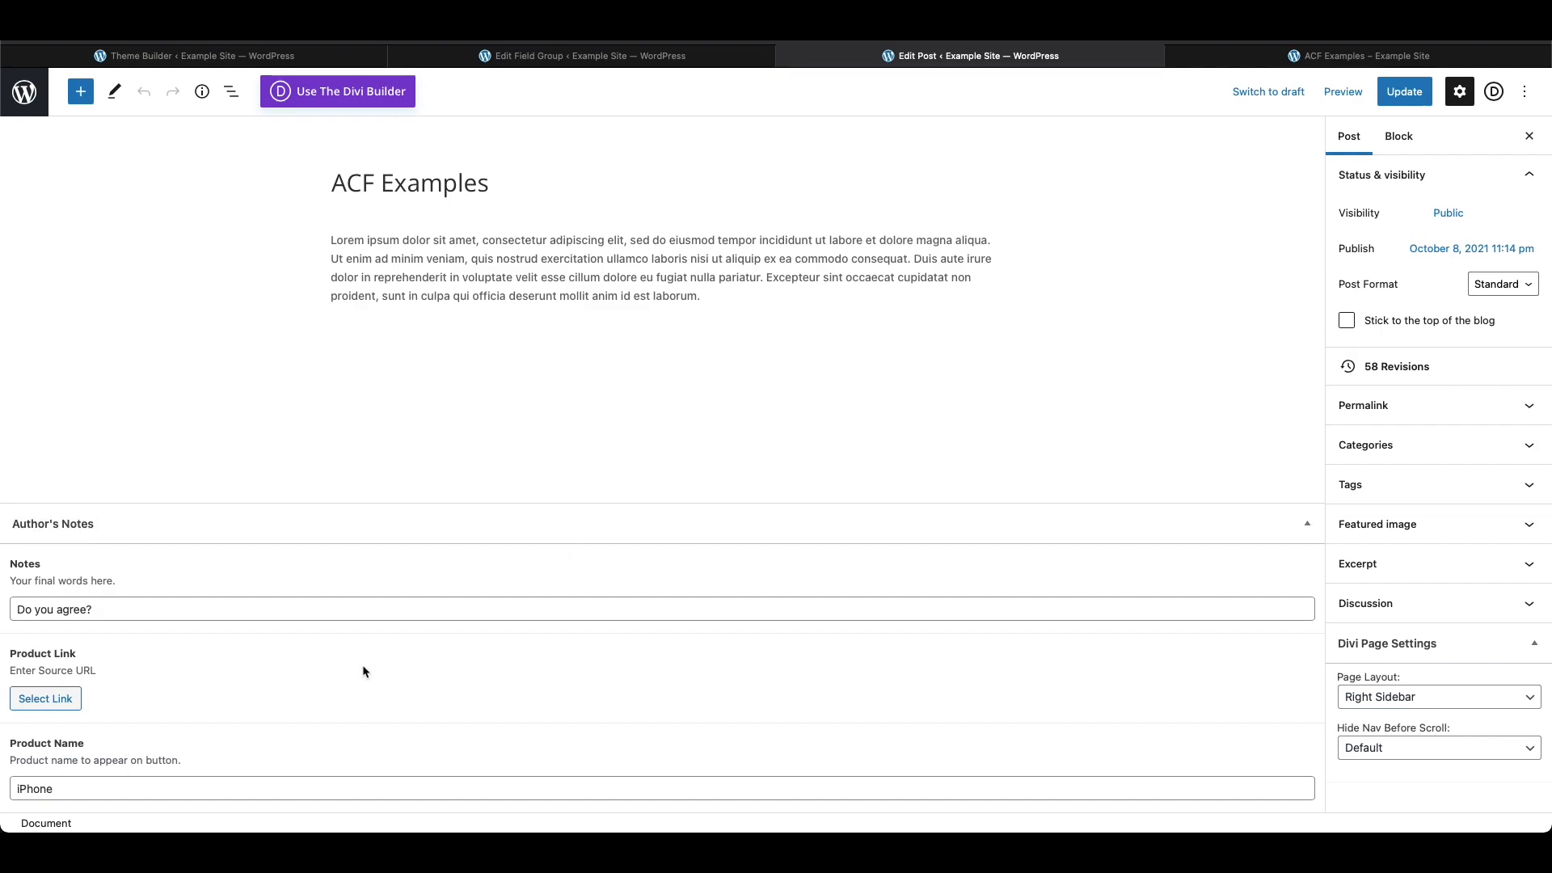
pyautogui.doubleClick(89, 788)
pyautogui.click(69, 790)
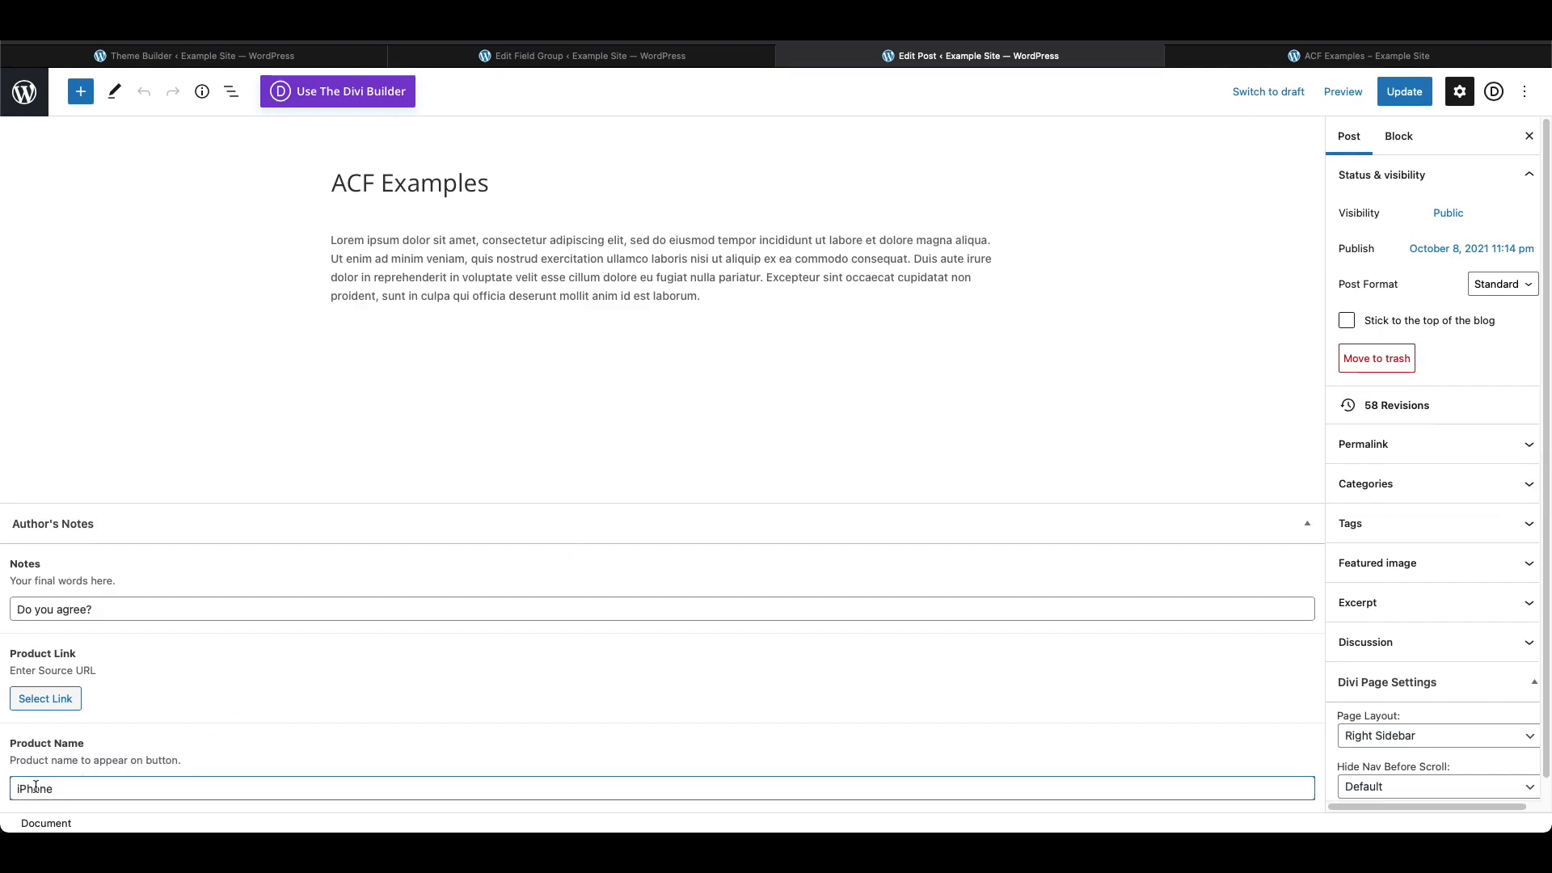
pyautogui.doubleClick(61, 789)
pyautogui.press('BackSpace')
pyautogui.write('iPhon')
pyautogui.write('e')
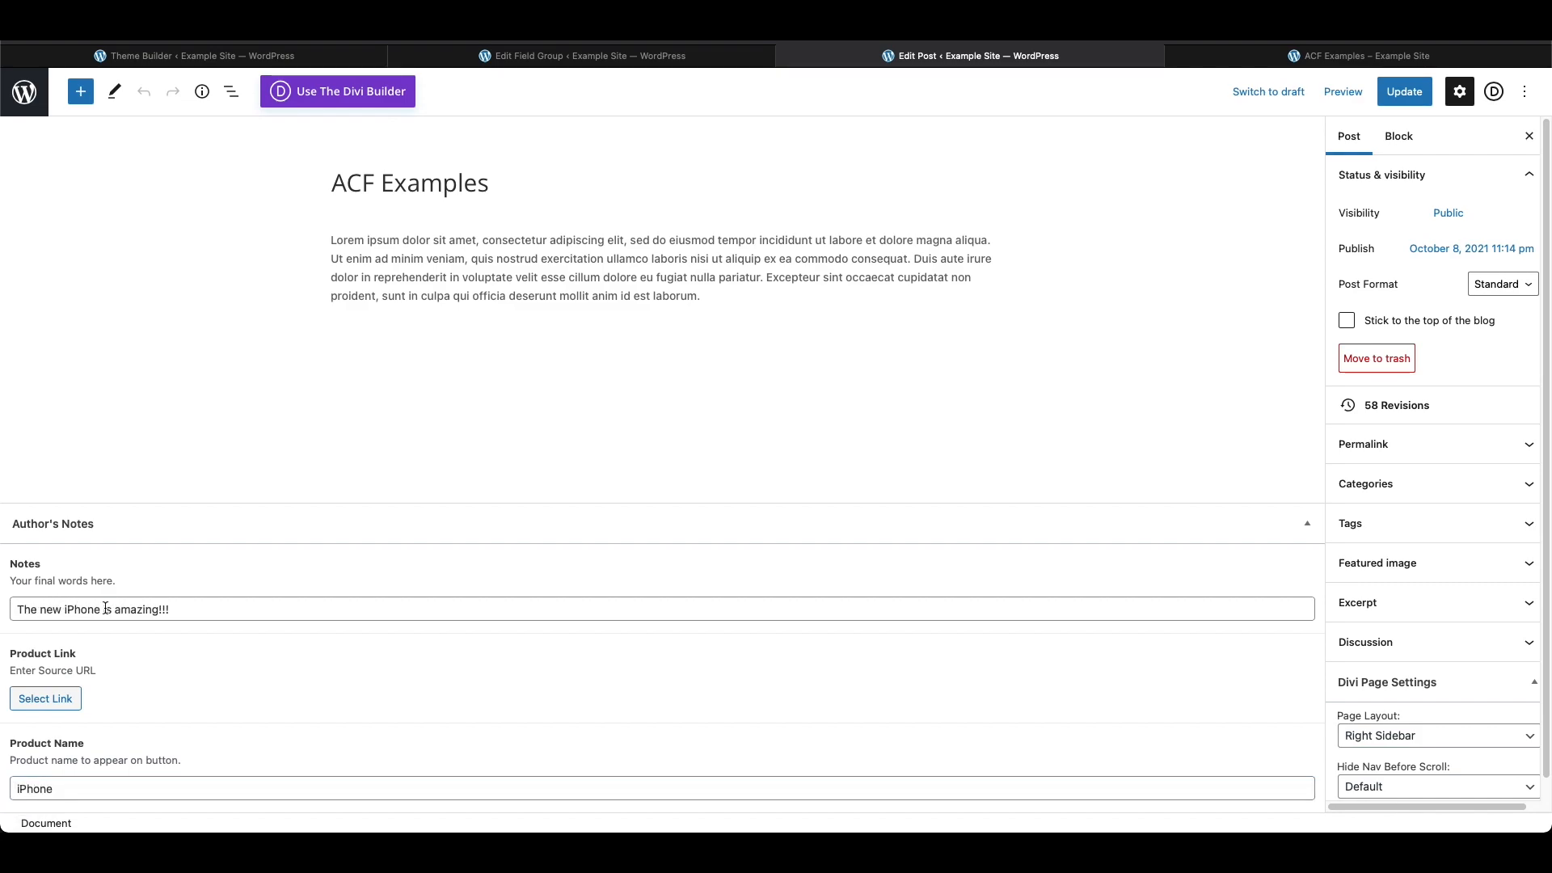
# - Set the post's Product Link to google.com, update the post, and reload its live page
pyautogui.click(62, 697)
pyautogui.write('google.com')
pyautogui.click(934, 634)
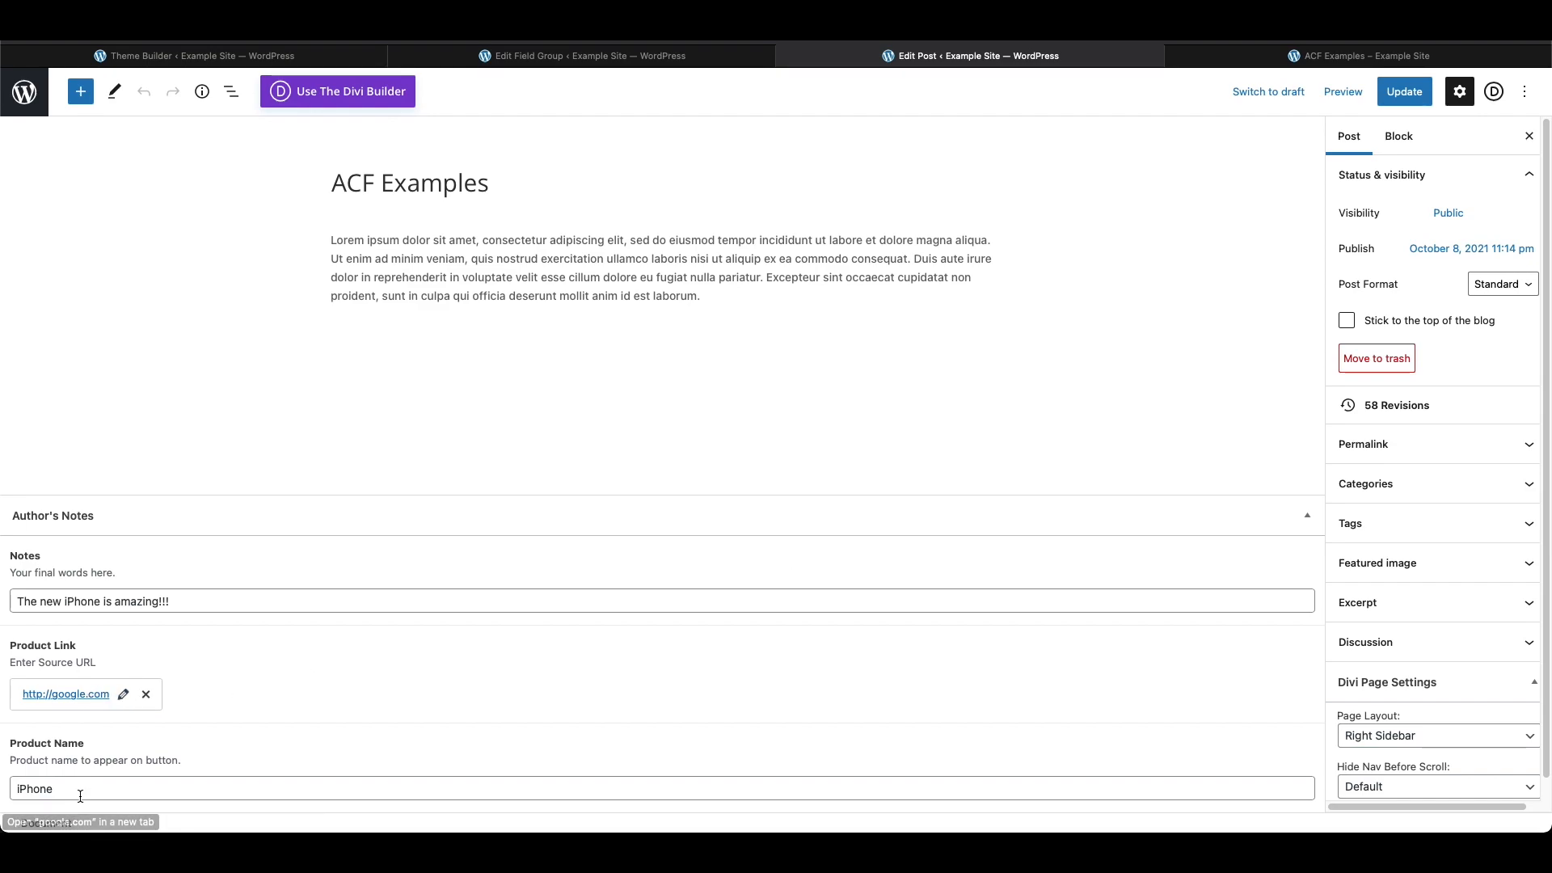
pyautogui.click(1403, 92)
pyautogui.click(1391, 58)
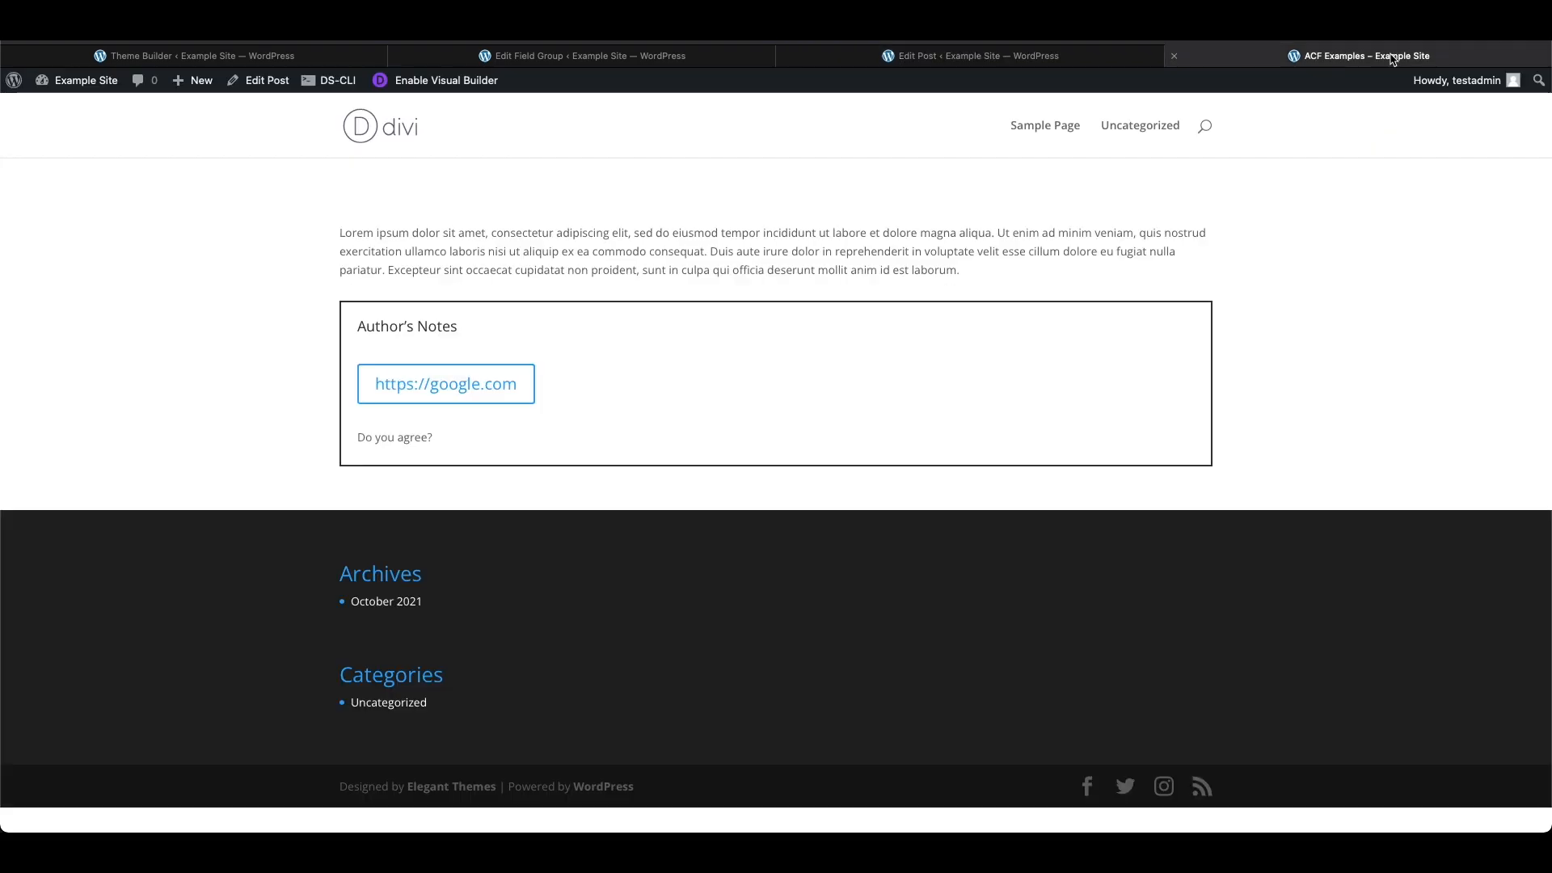
pyautogui.press('super+r')
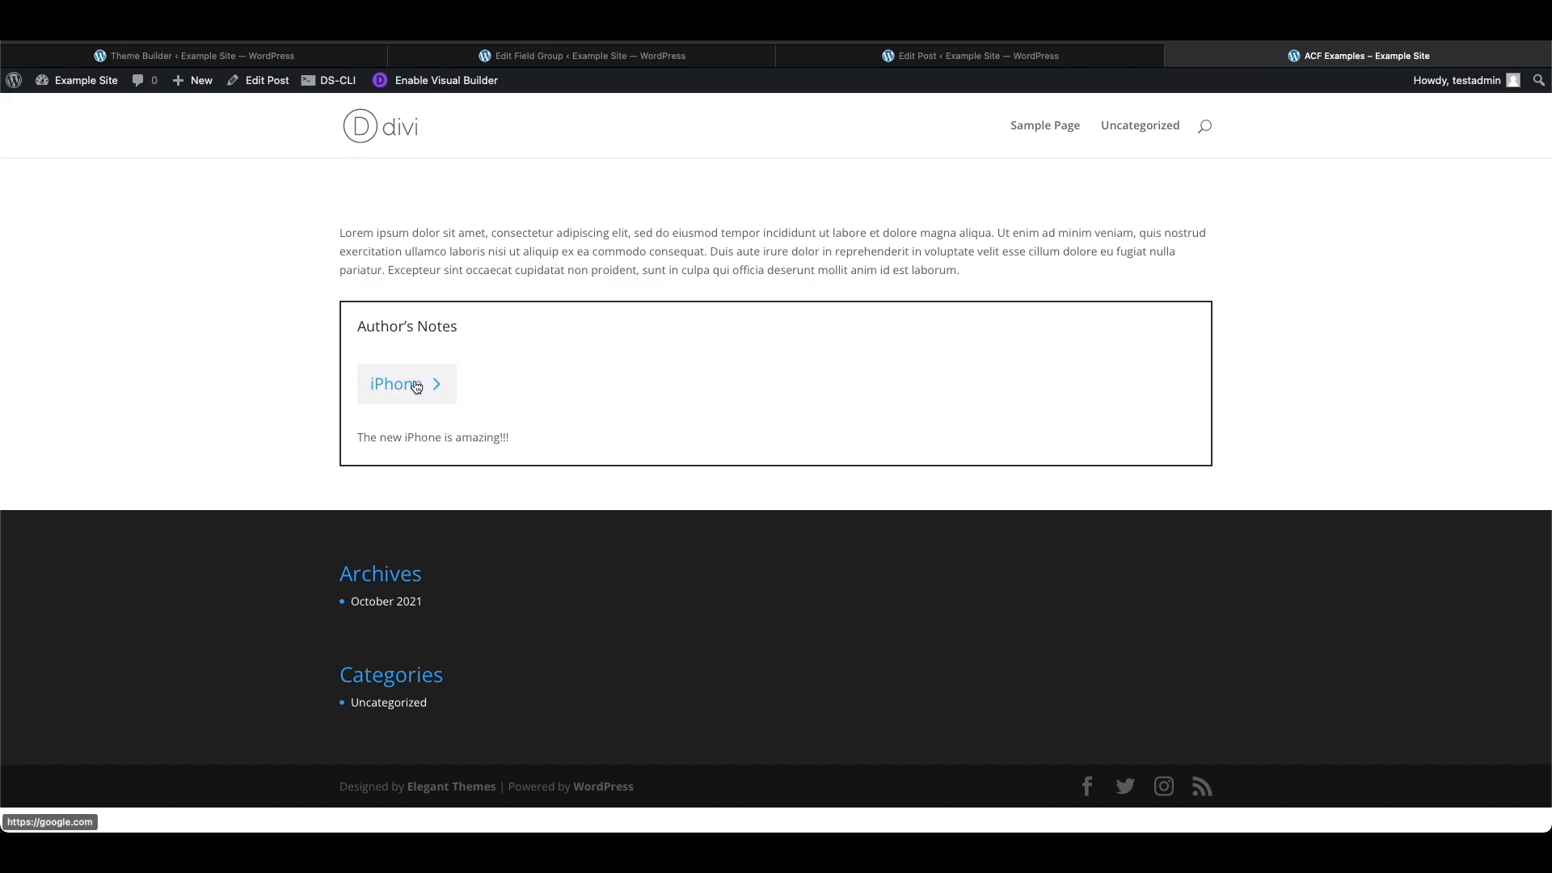
# - Change the post's Product Name to "Buy this iPhone Now!", update the post, and reload its live page
pyautogui.click(712, 55)
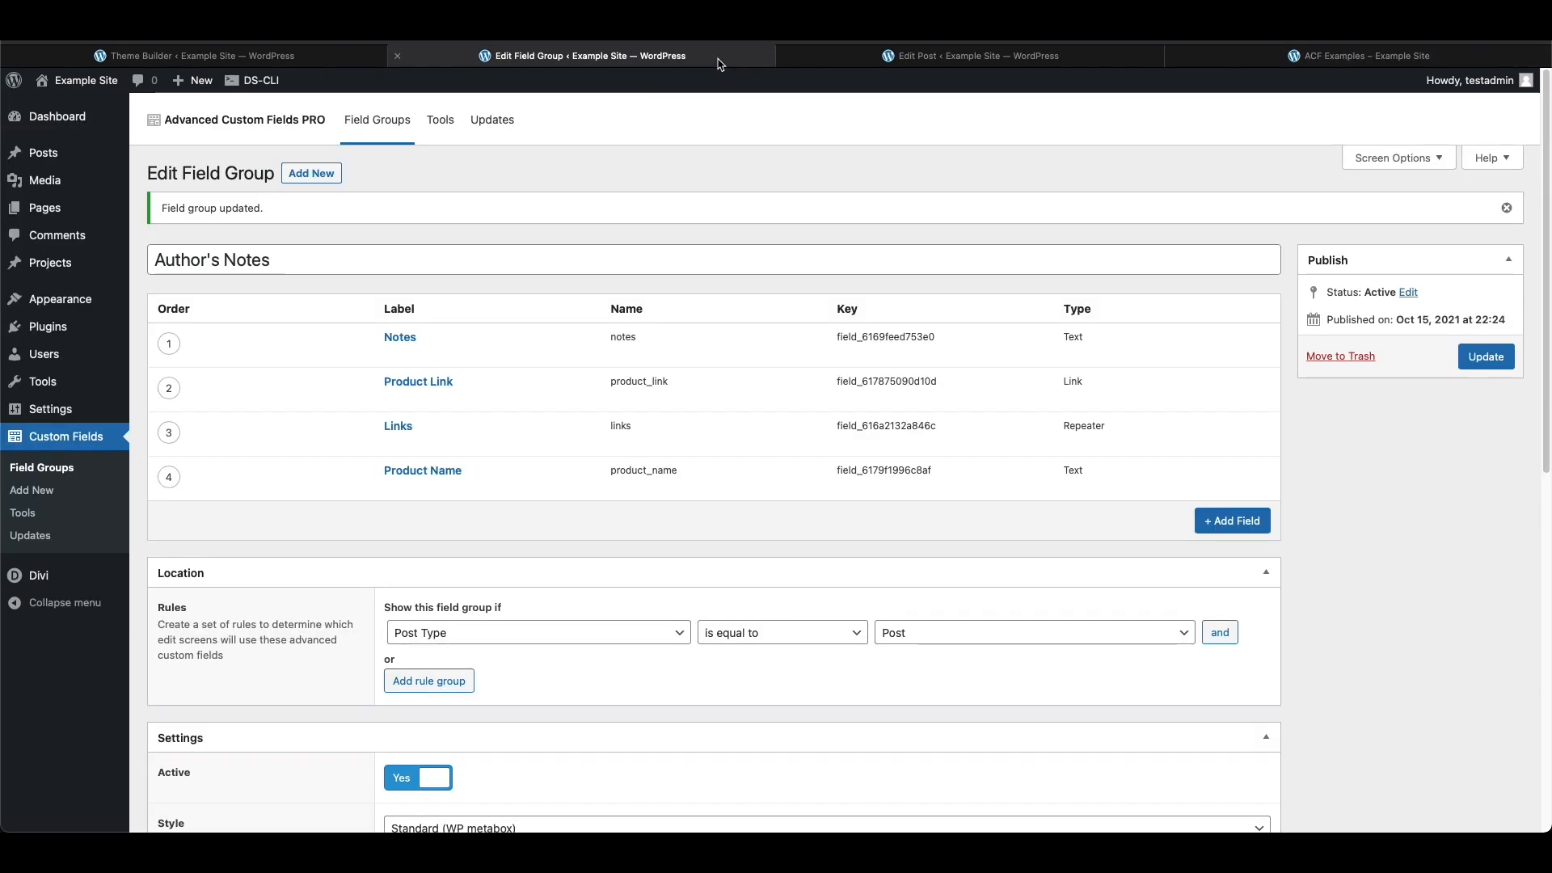
pyautogui.click(902, 56)
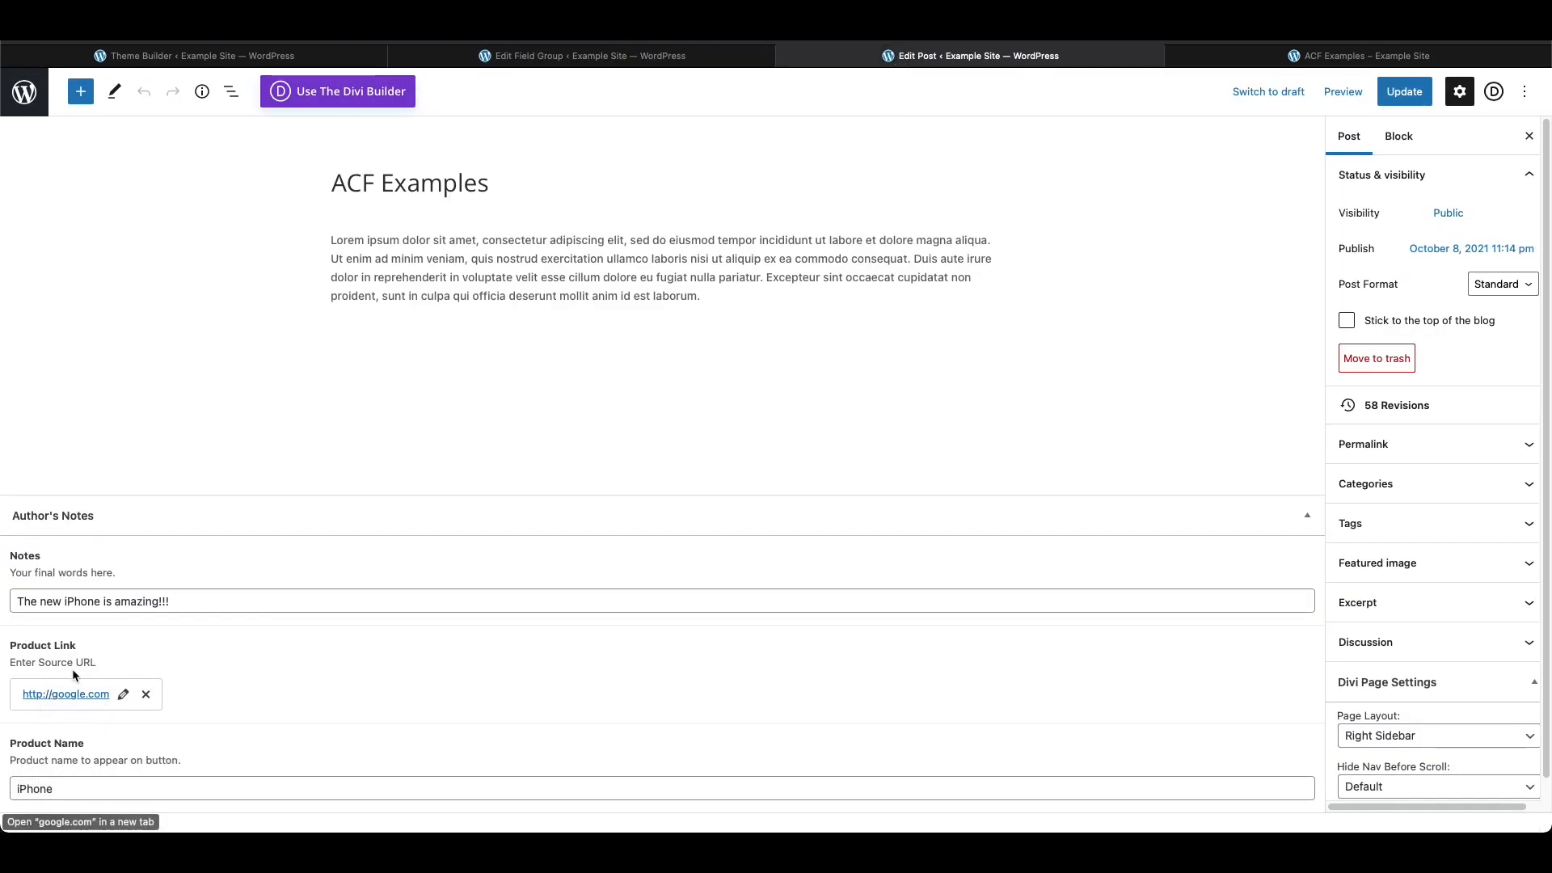
pyautogui.click(14, 788)
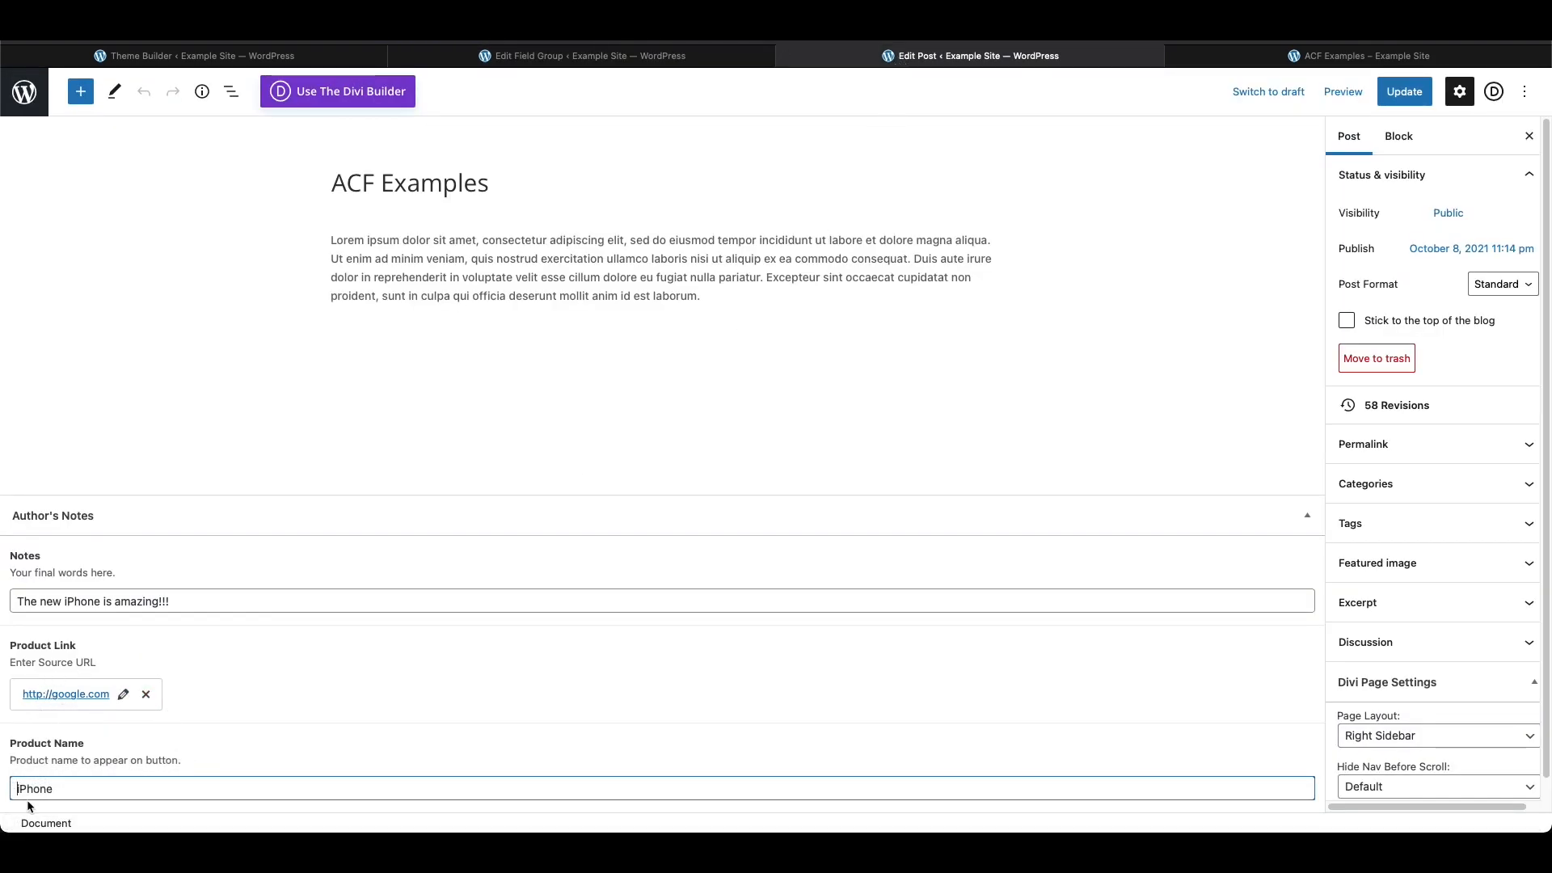
pyautogui.write('Buy this')
pyautogui.click(1404, 91)
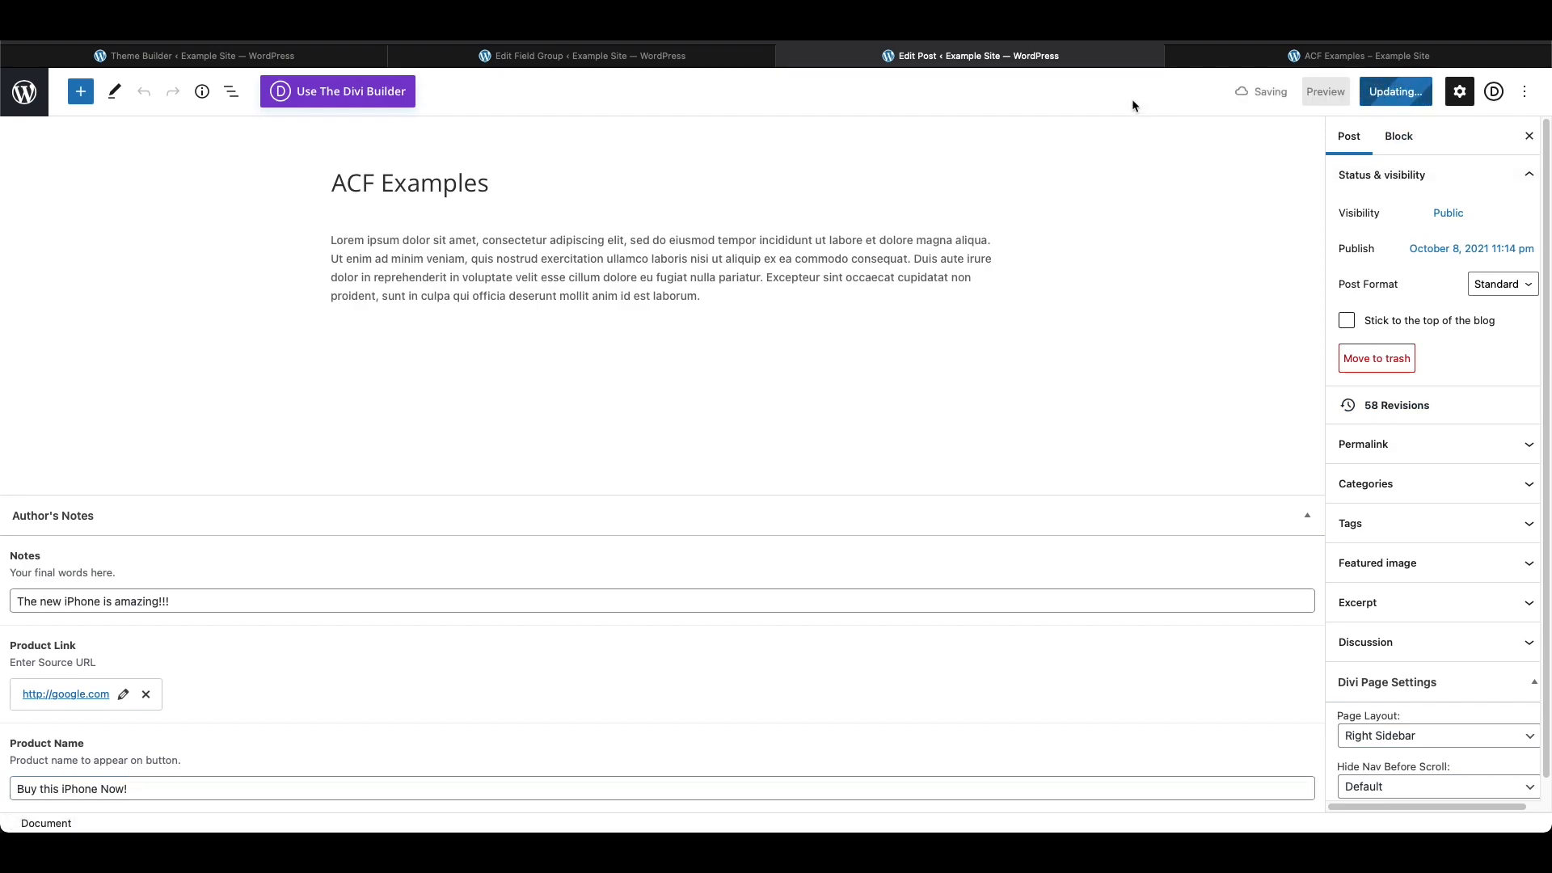
pyautogui.click(1225, 59)
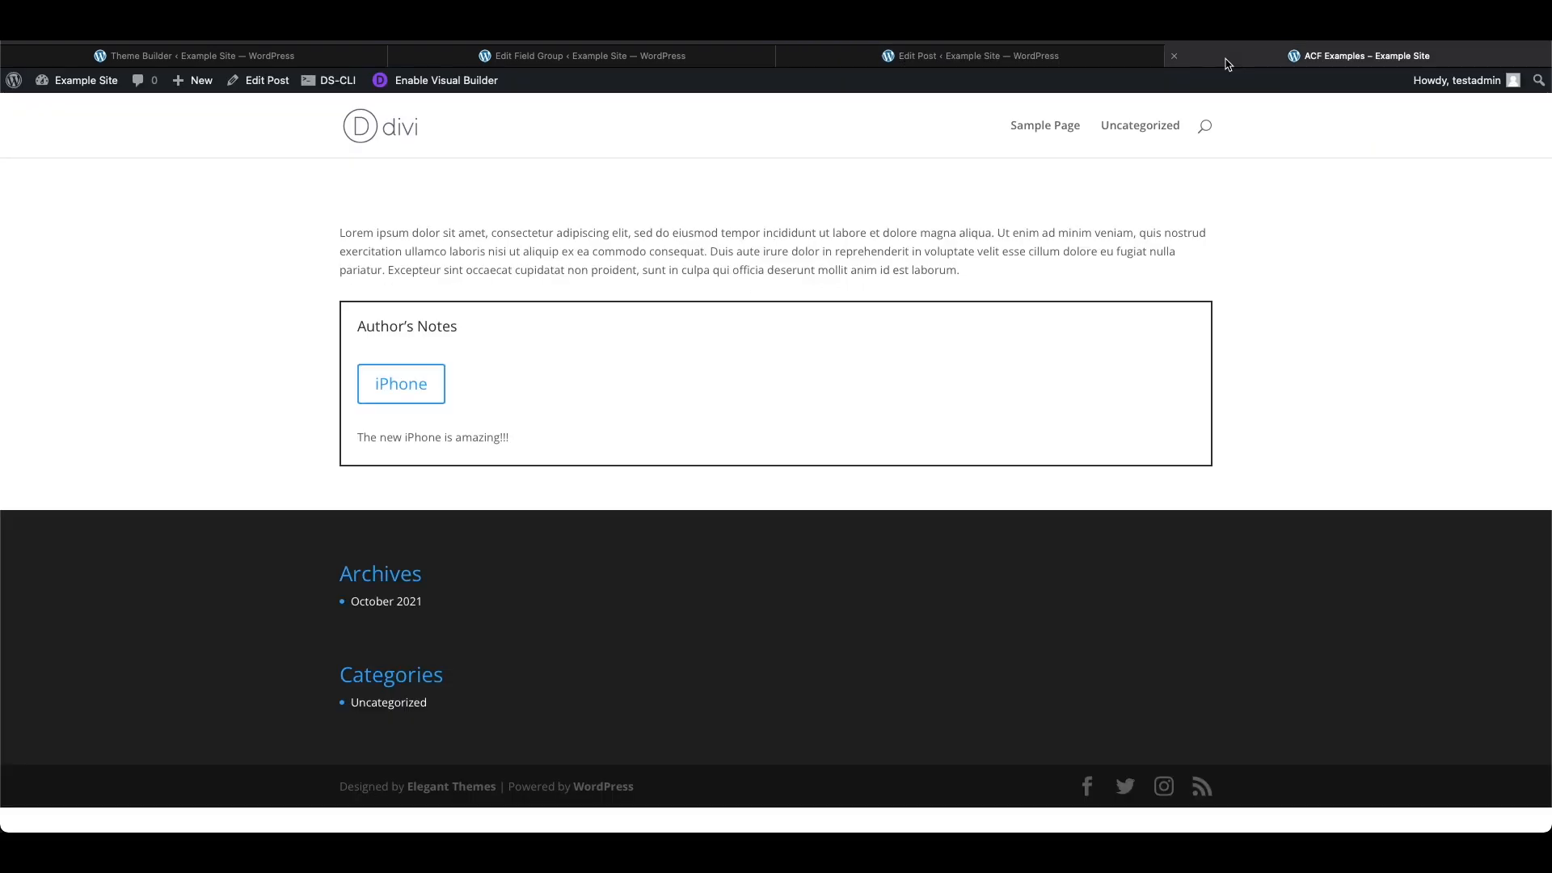
pyautogui.press('super+r')
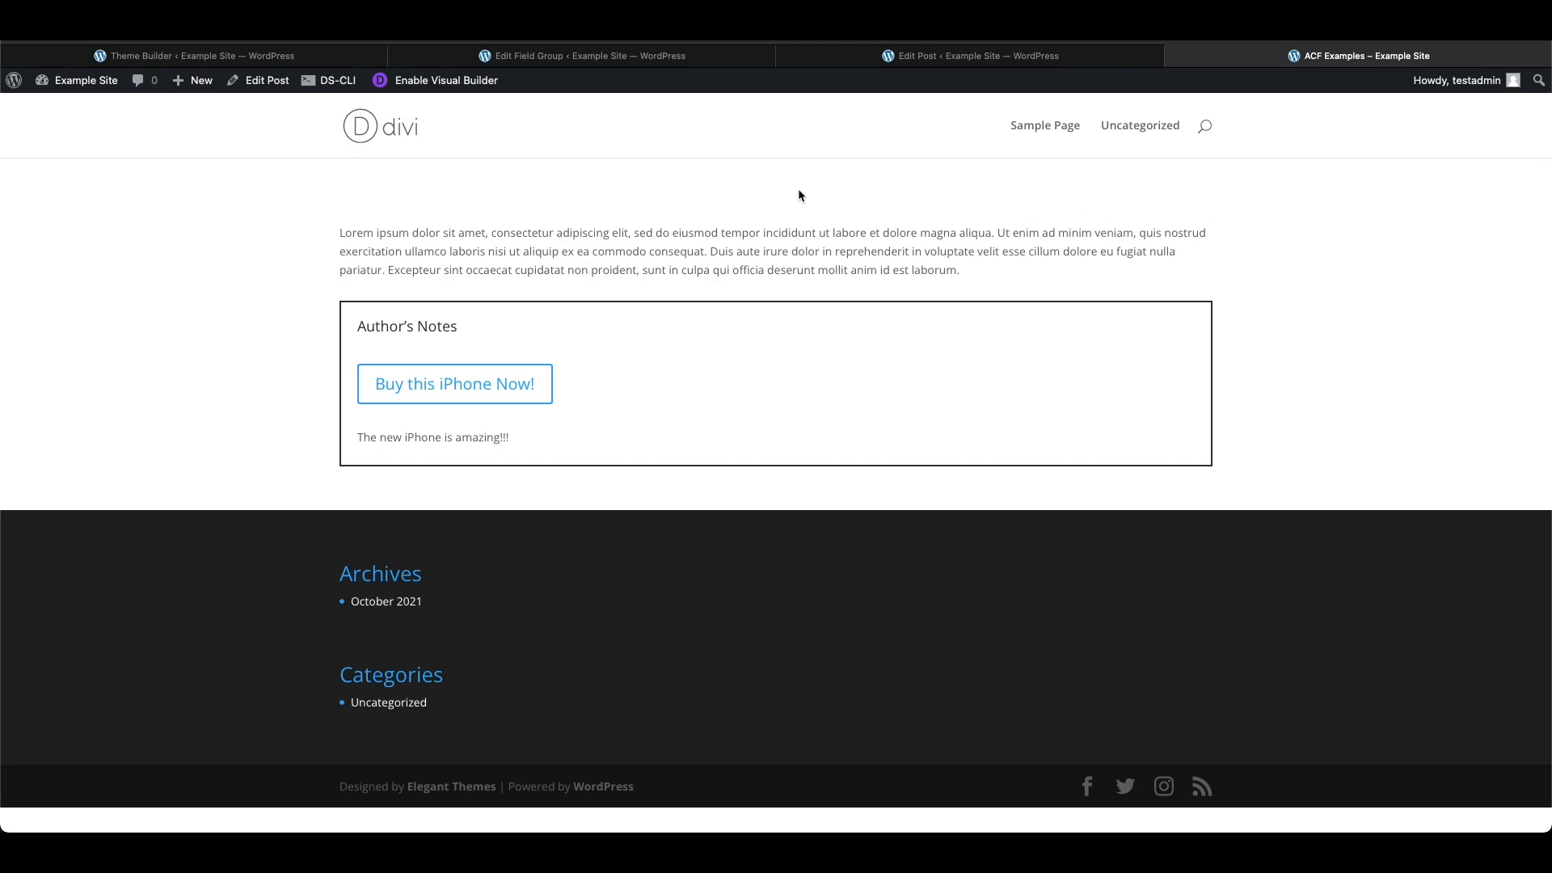
# - In the Theme Builder, add "Buy this" before and "now!" after the button's dynamic Product Name, save, and reload the live post
pyautogui.click(338, 60)
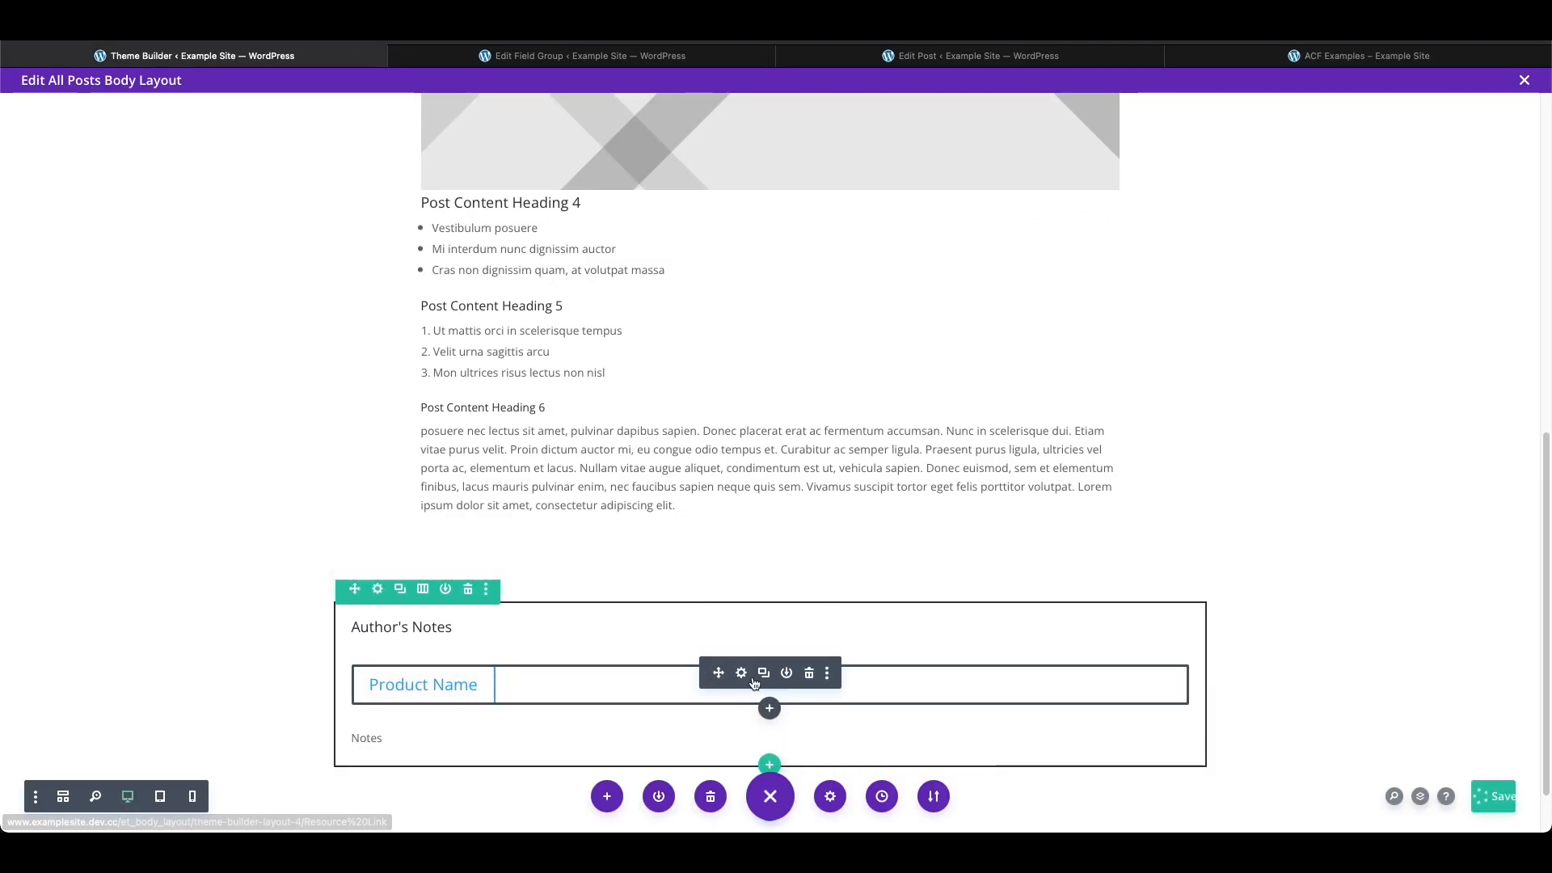
pyautogui.click(740, 673)
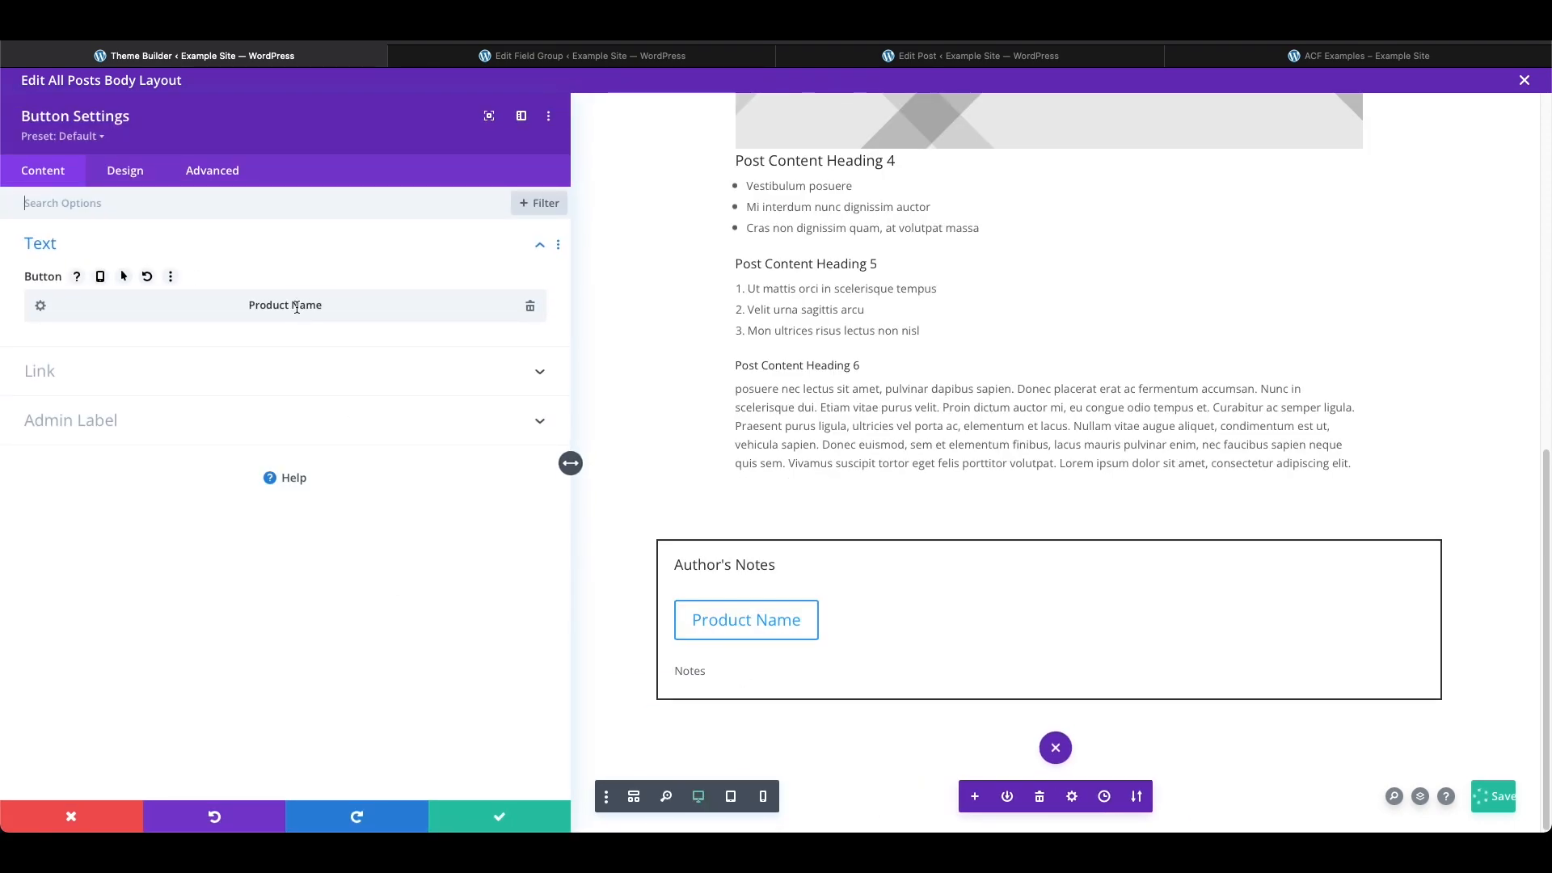
pyautogui.click(38, 307)
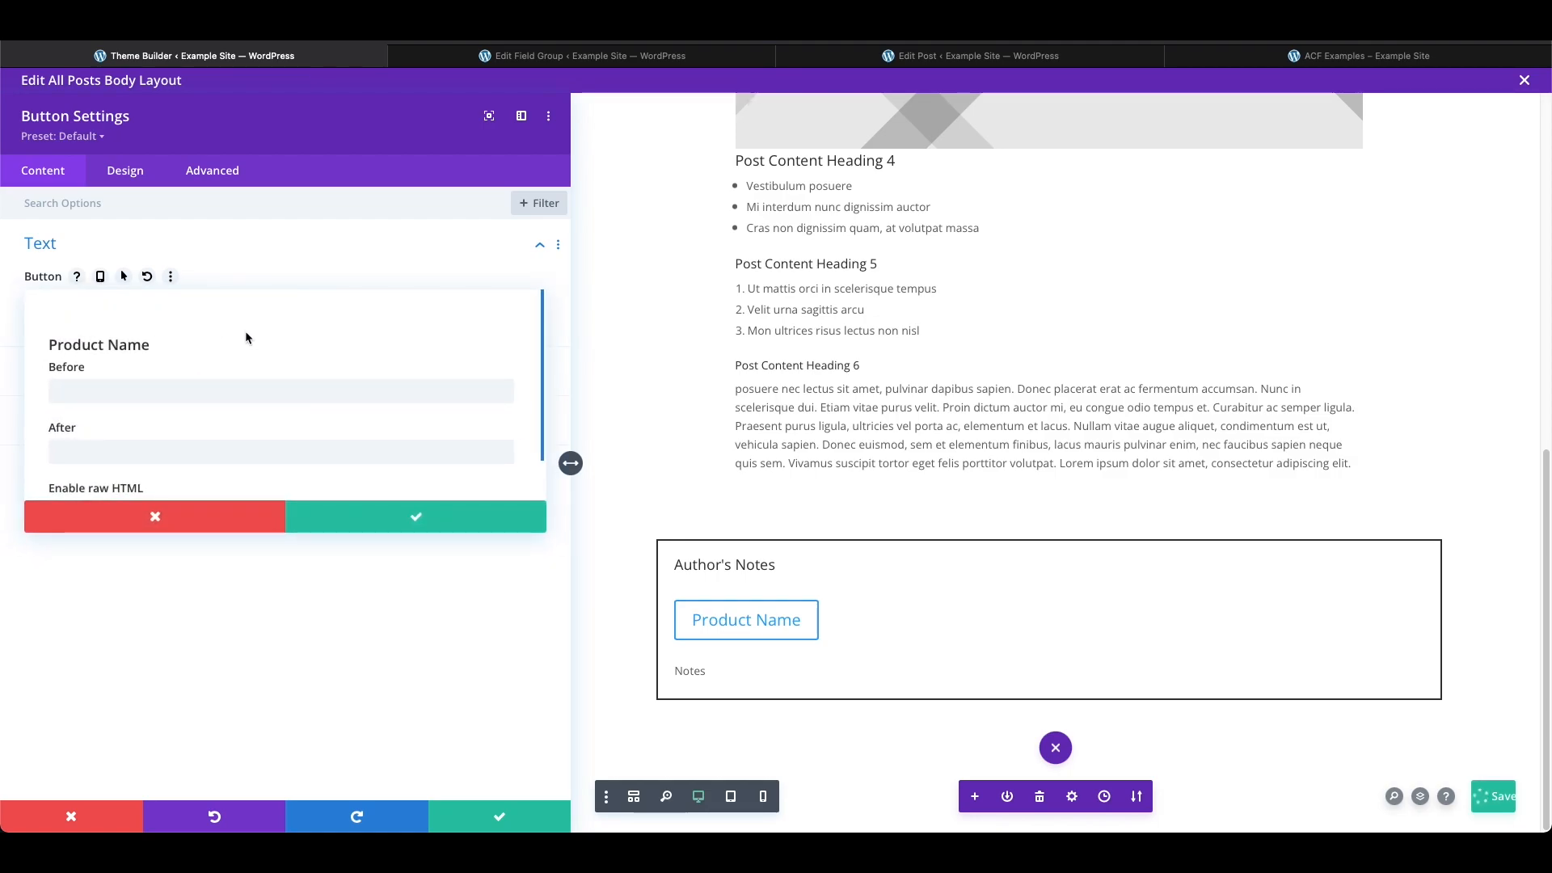
pyautogui.click(158, 388)
pyautogui.write('Buy this')
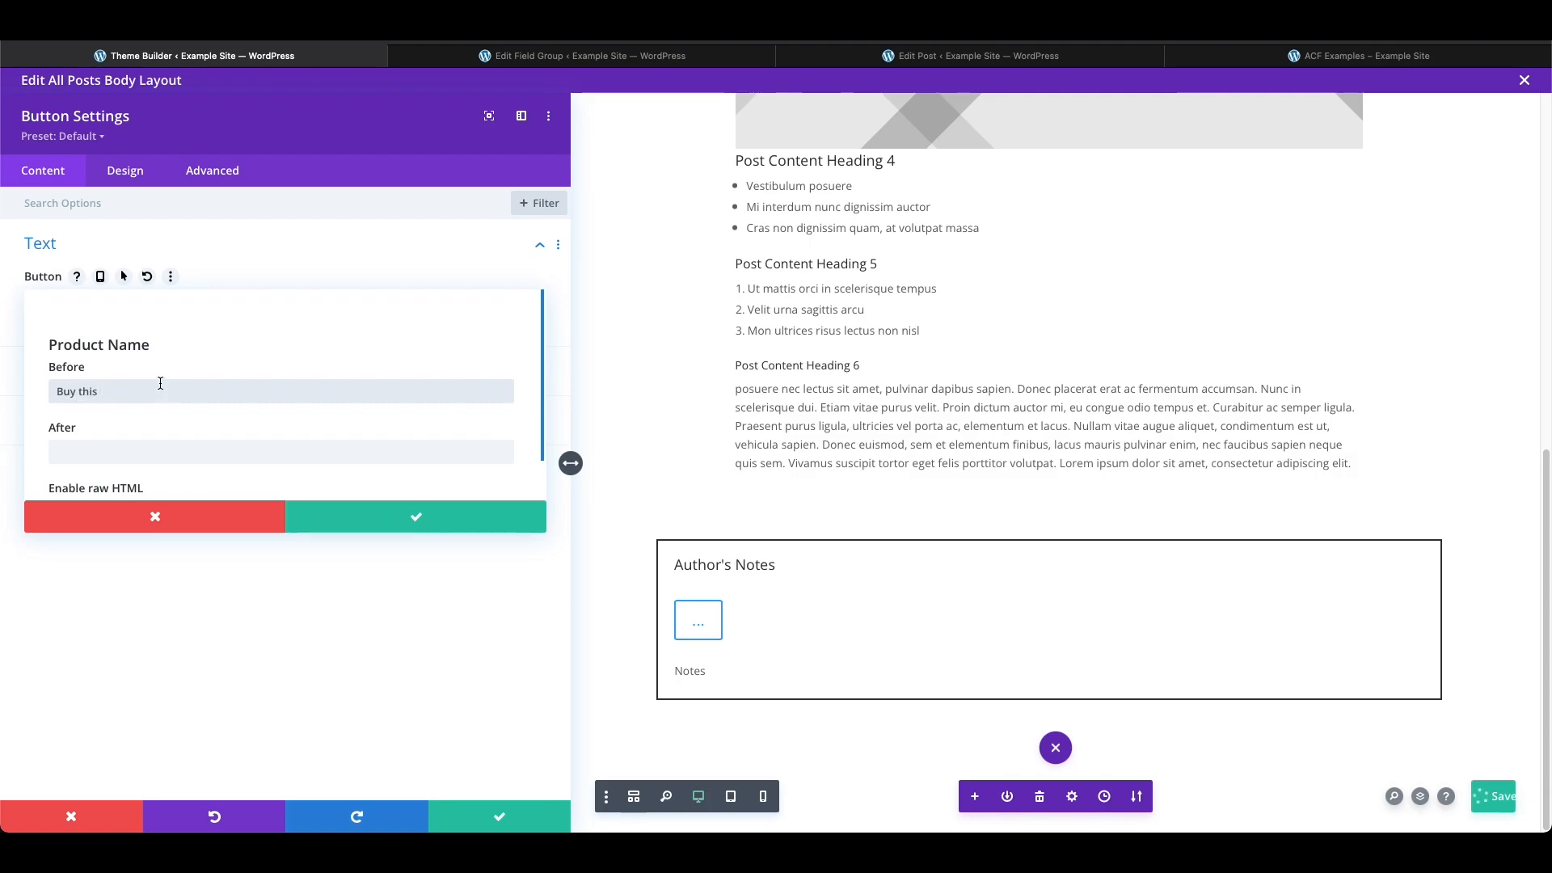
pyautogui.click(135, 441)
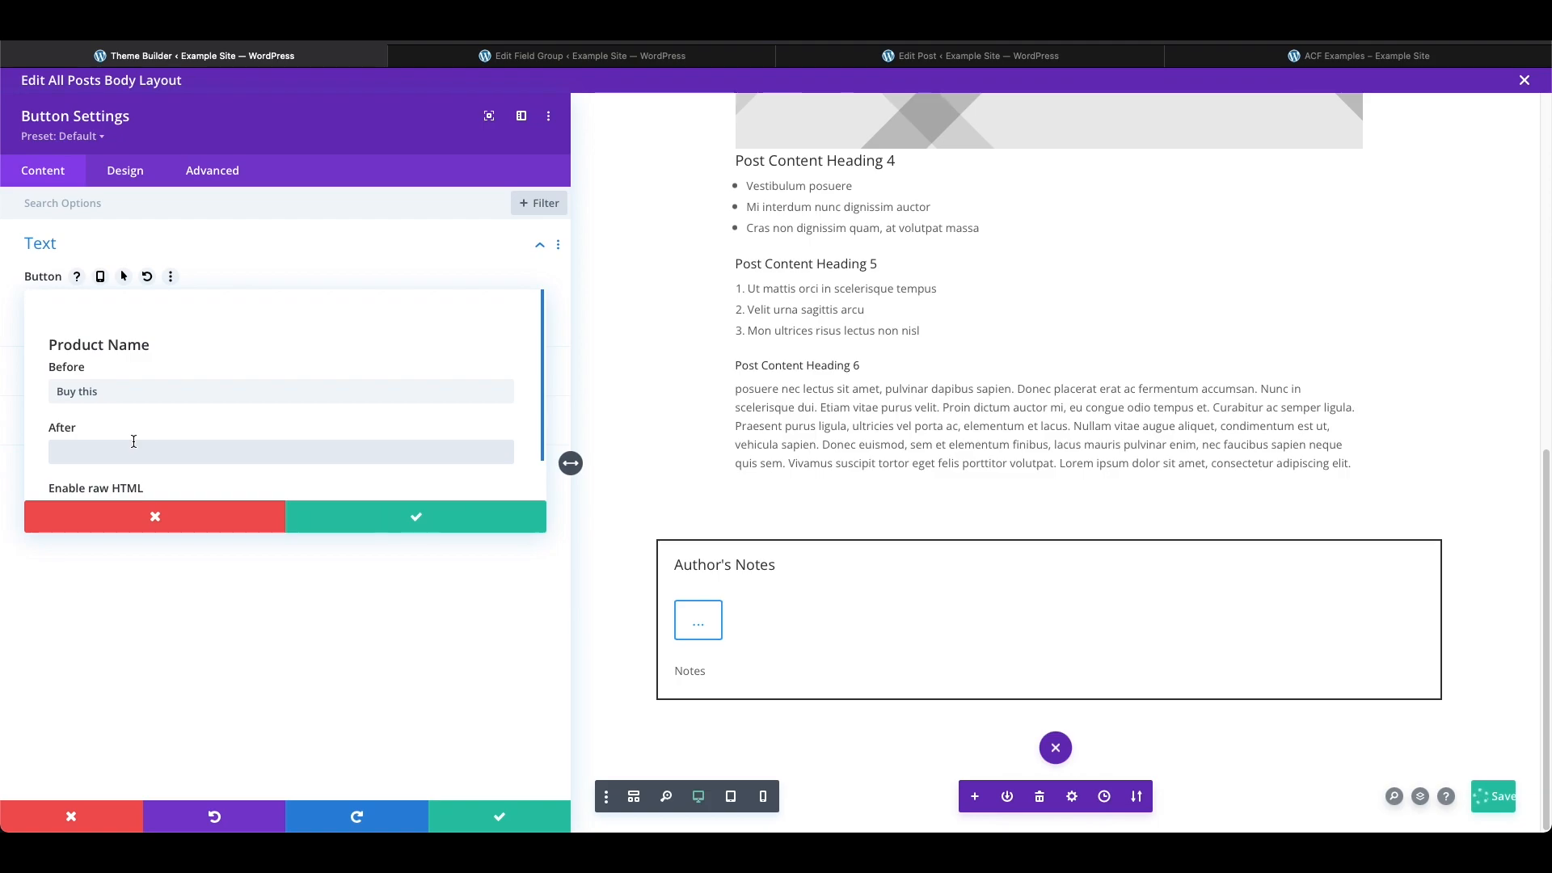
pyautogui.write('now!')
pyautogui.click(335, 524)
pyautogui.click(480, 817)
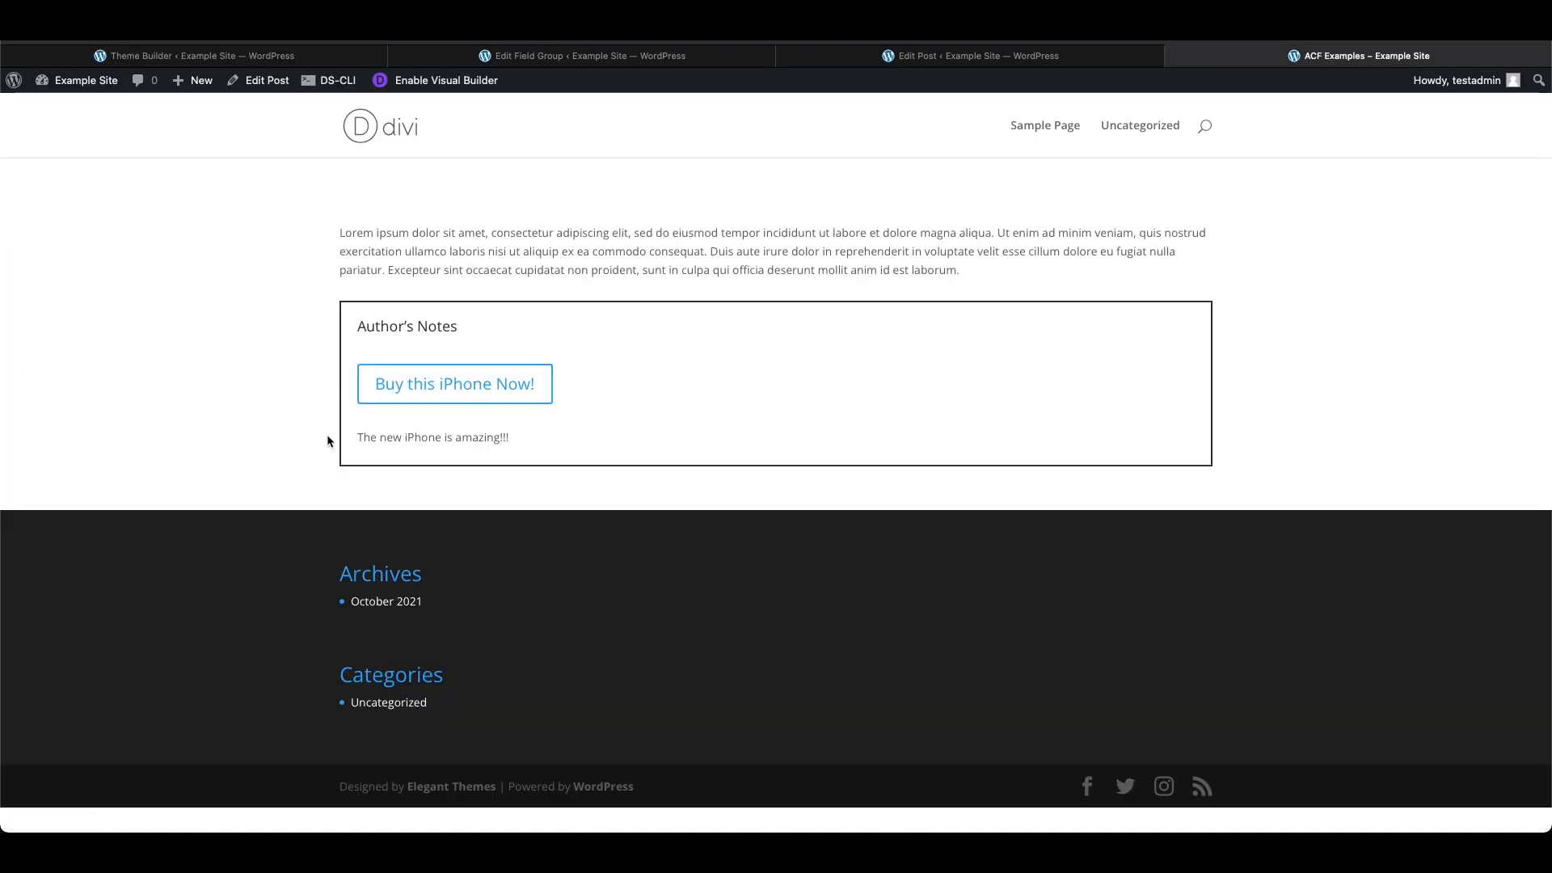
pyautogui.press('super+r')
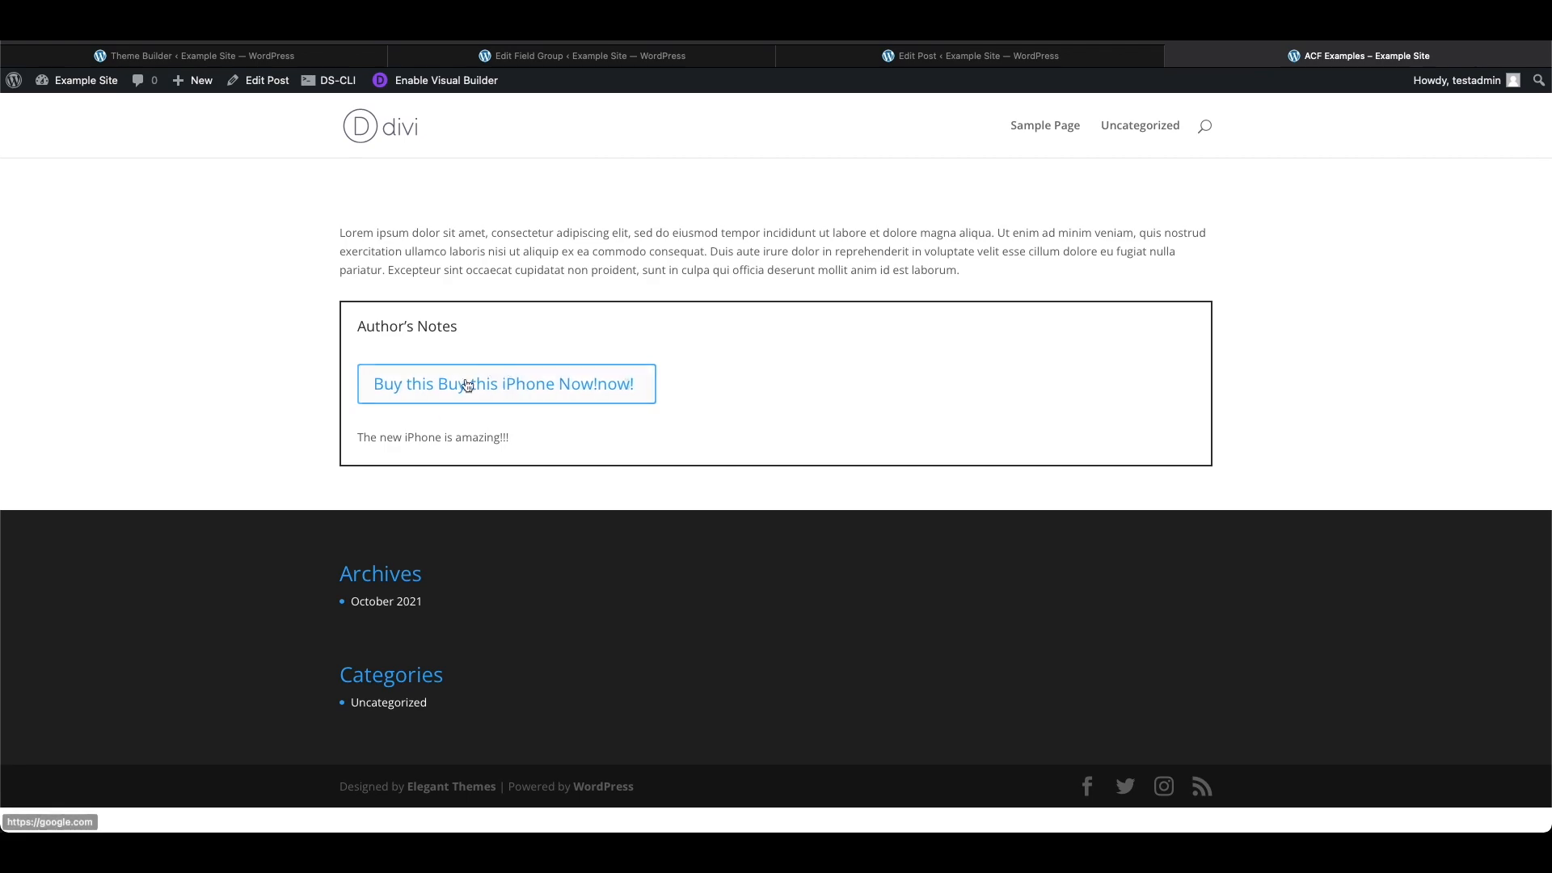
# - Set the post's Product Name back to "iPhone", update the post, and reload its live page
pyautogui.click(927, 56)
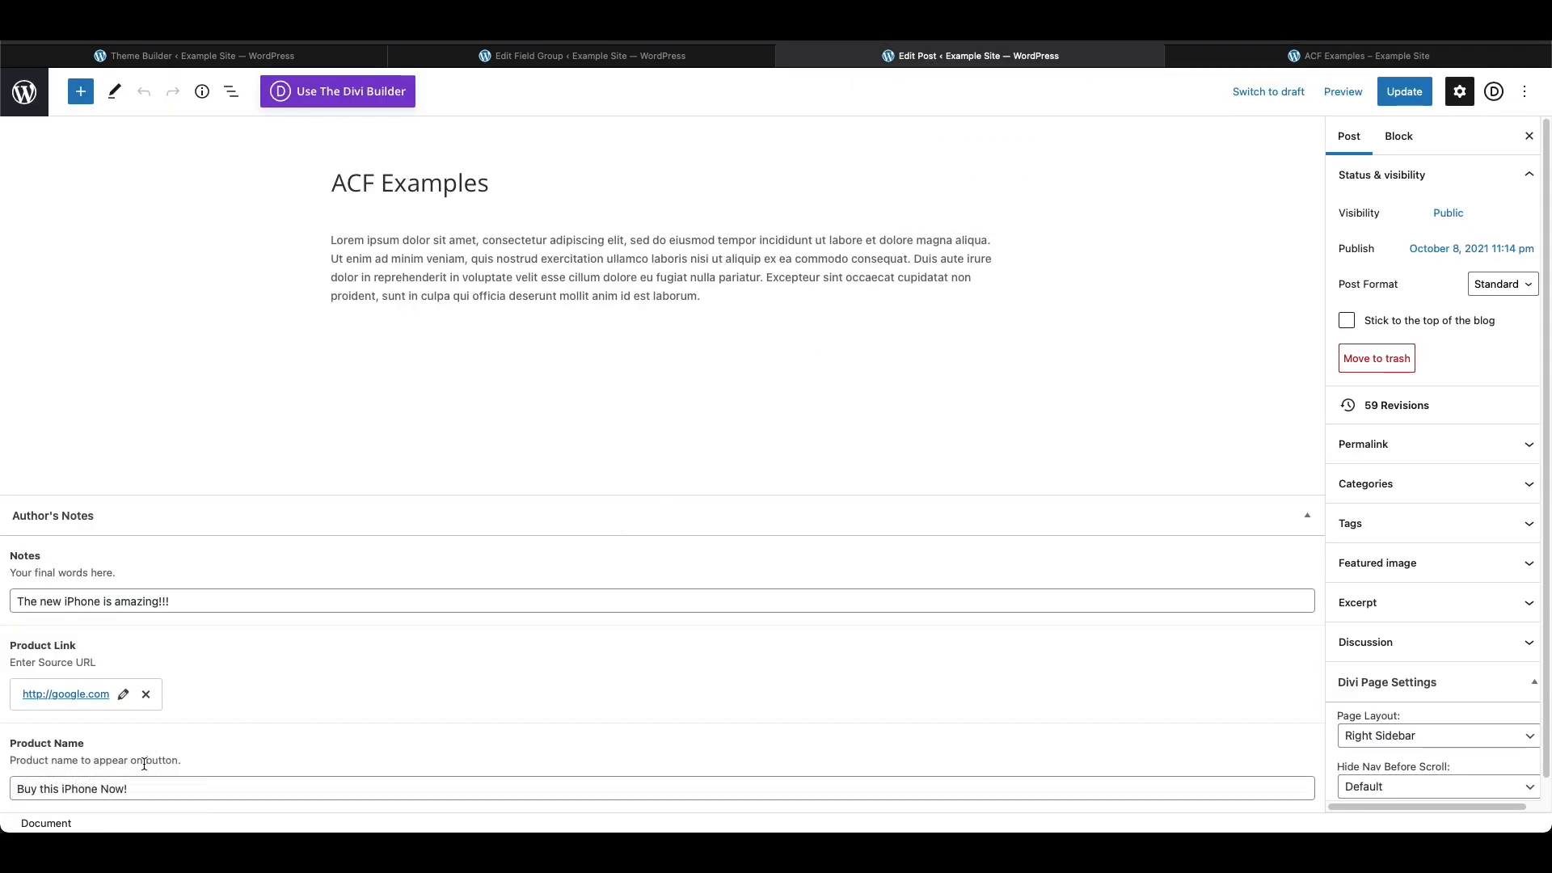
pyautogui.moveTo(135, 783); pyautogui.dragTo(12, 782)
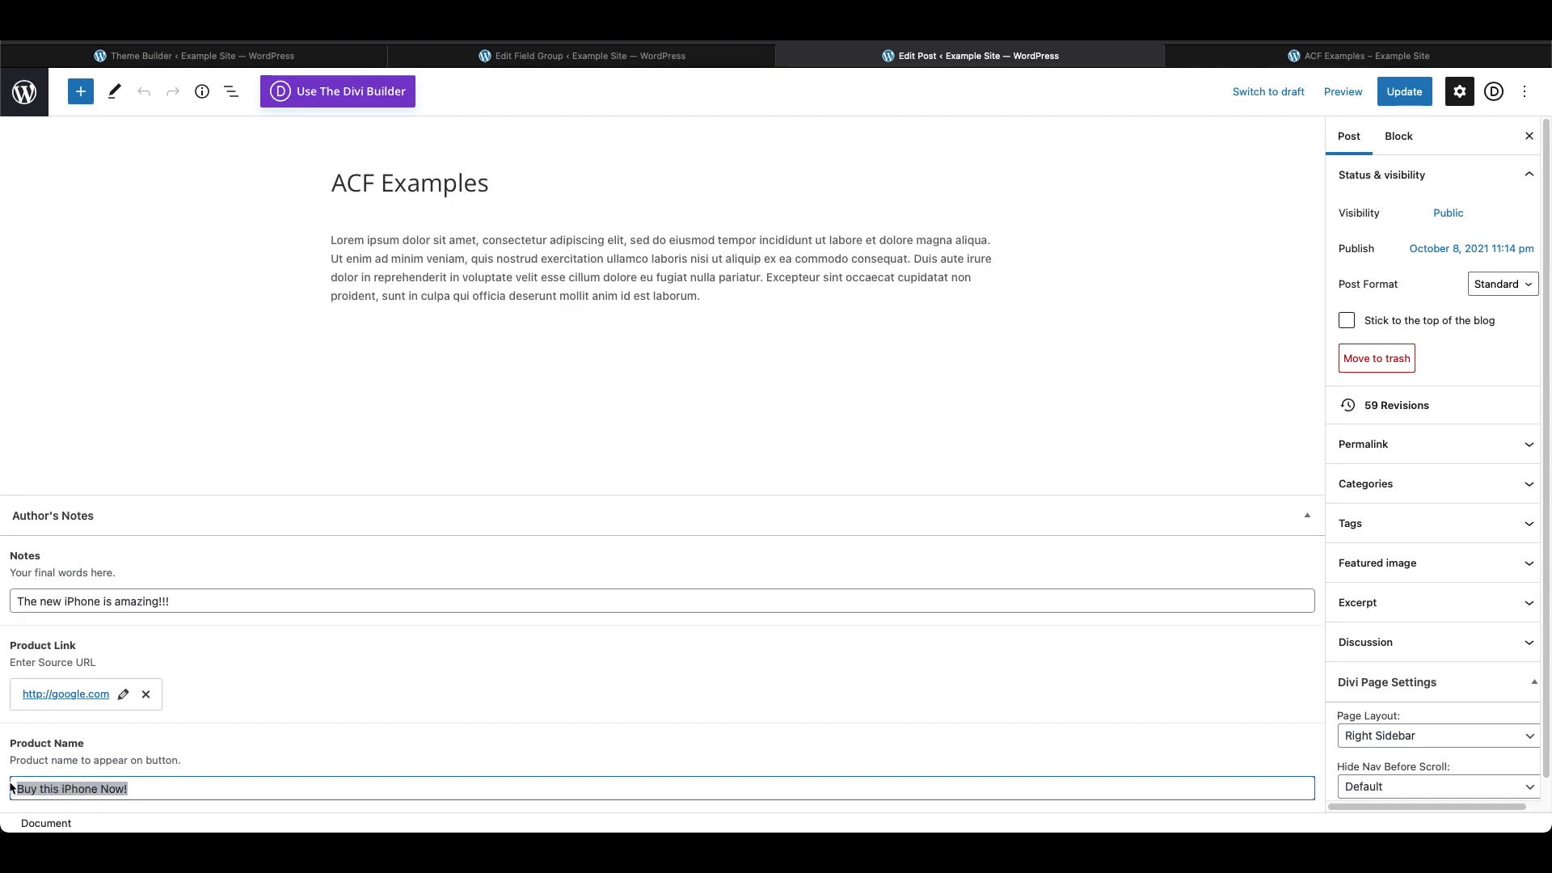
pyautogui.write('iPhone')
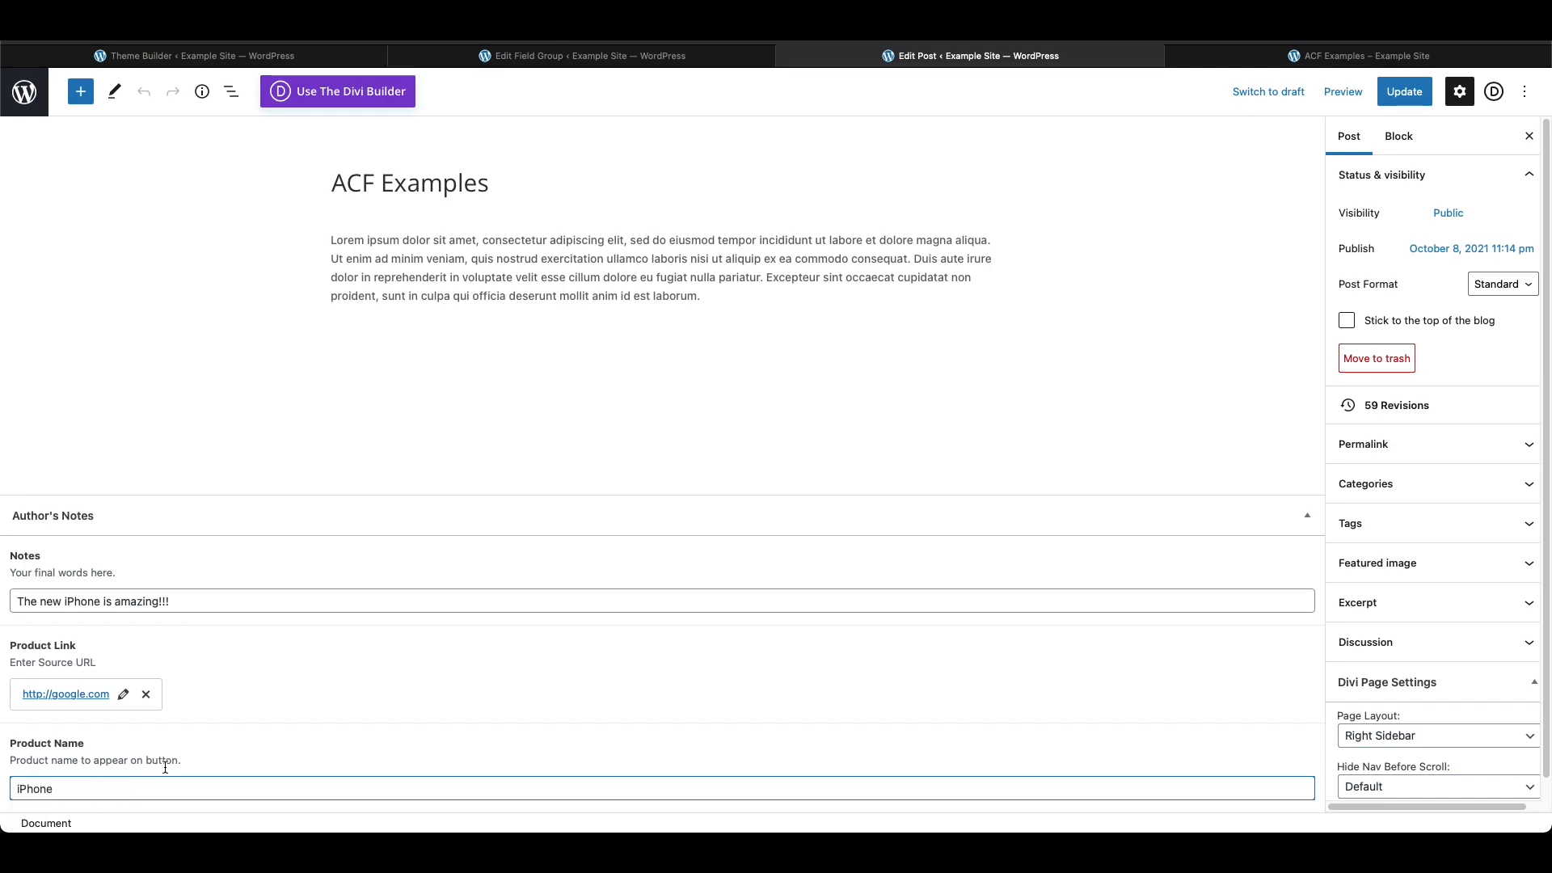
pyautogui.click(363, 723)
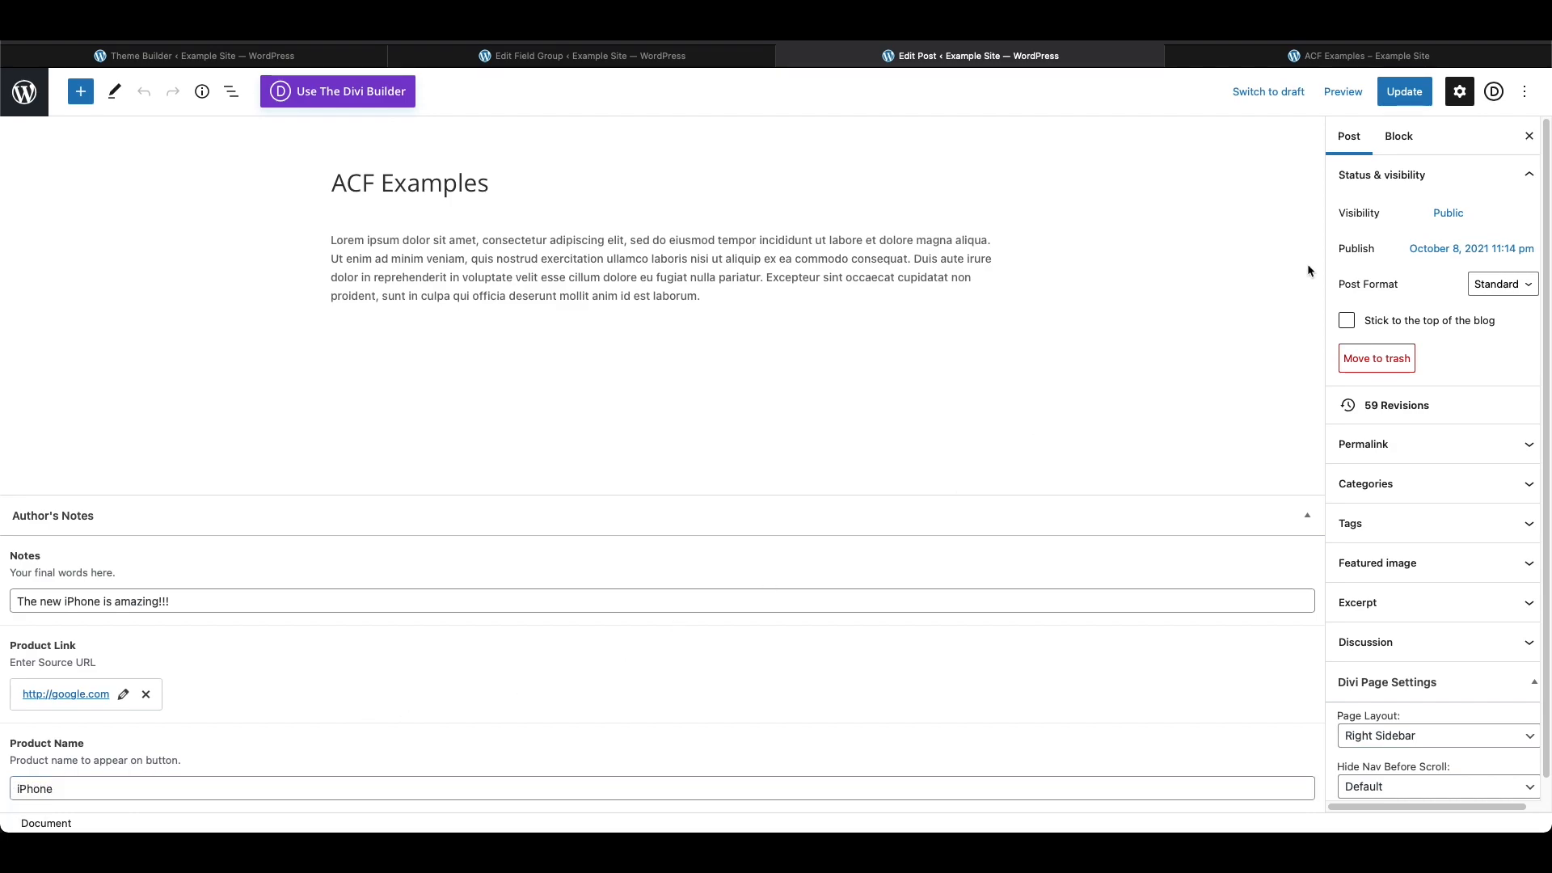
pyautogui.click(1415, 94)
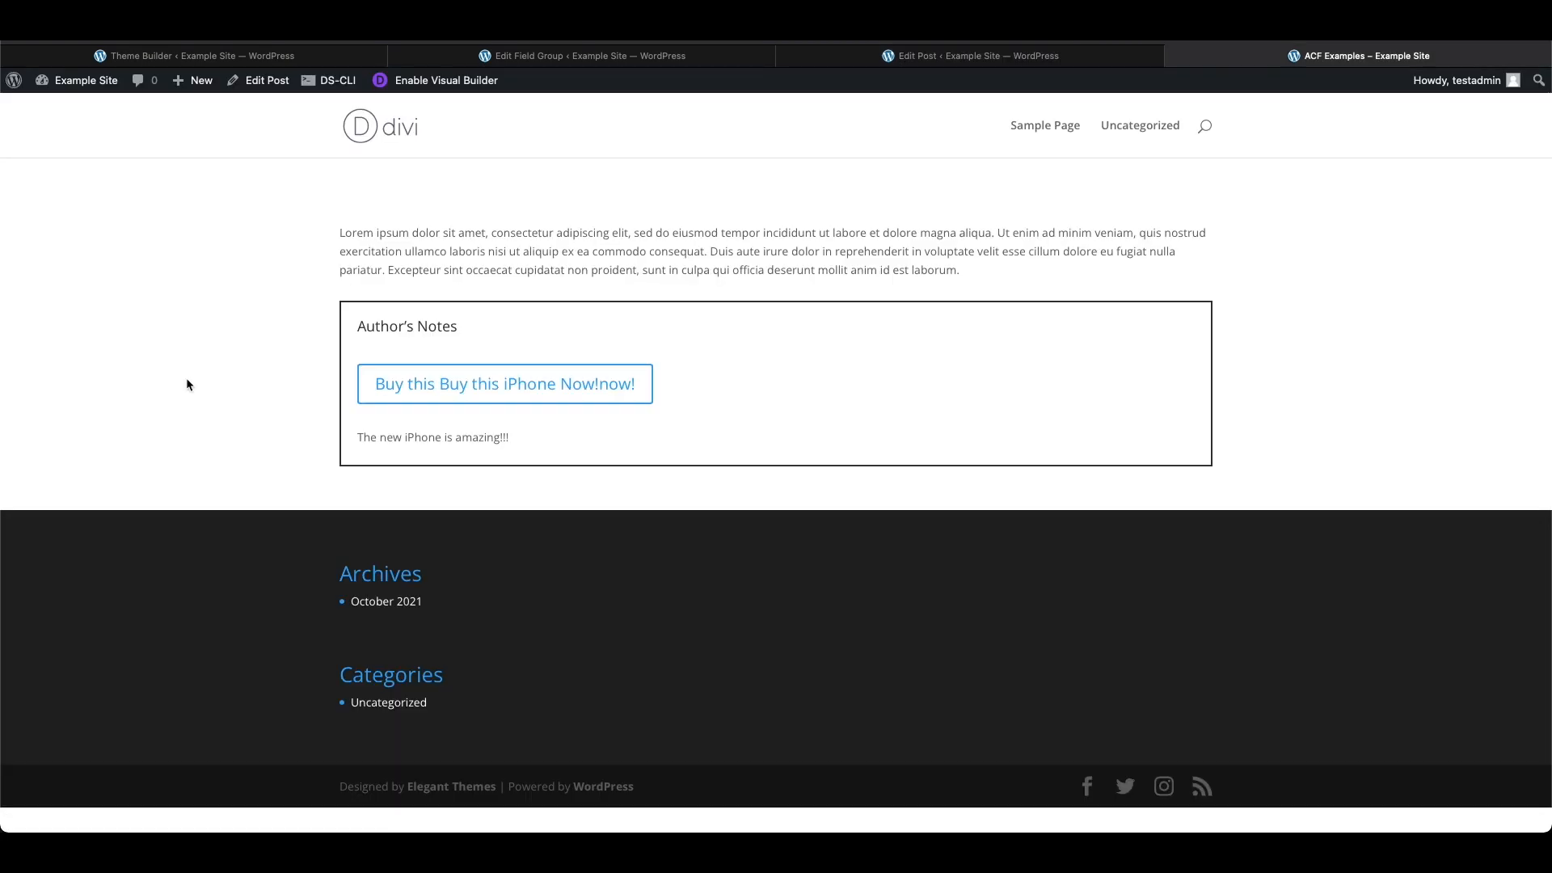
pyautogui.press('super+r')
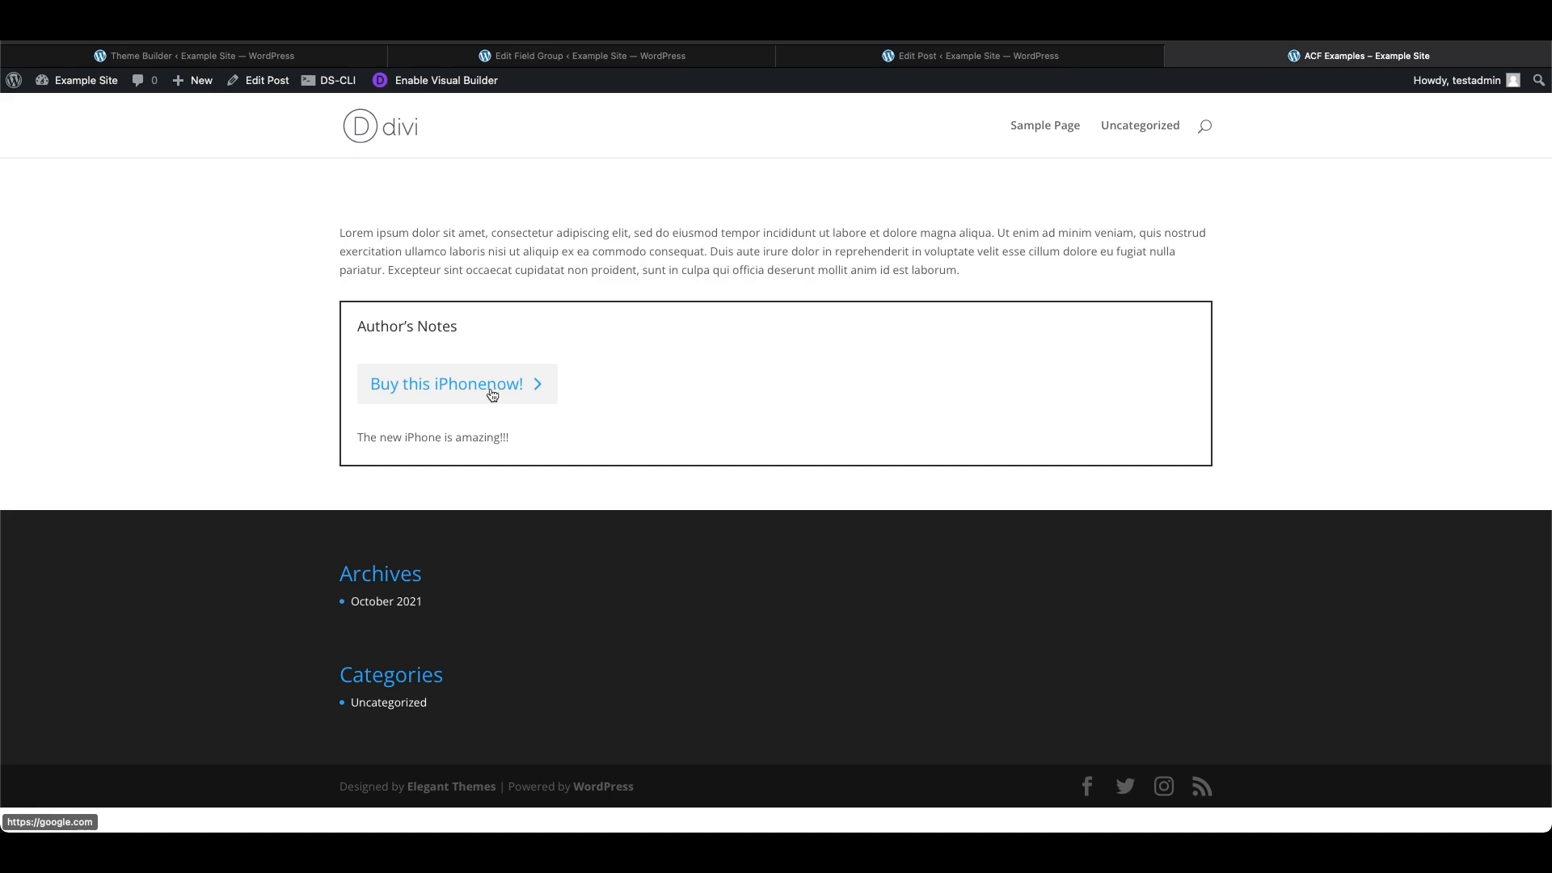
# - Insert a space before "now!" in the After text of the button's Product Name content and apply the button settings
pyautogui.press('super+1')
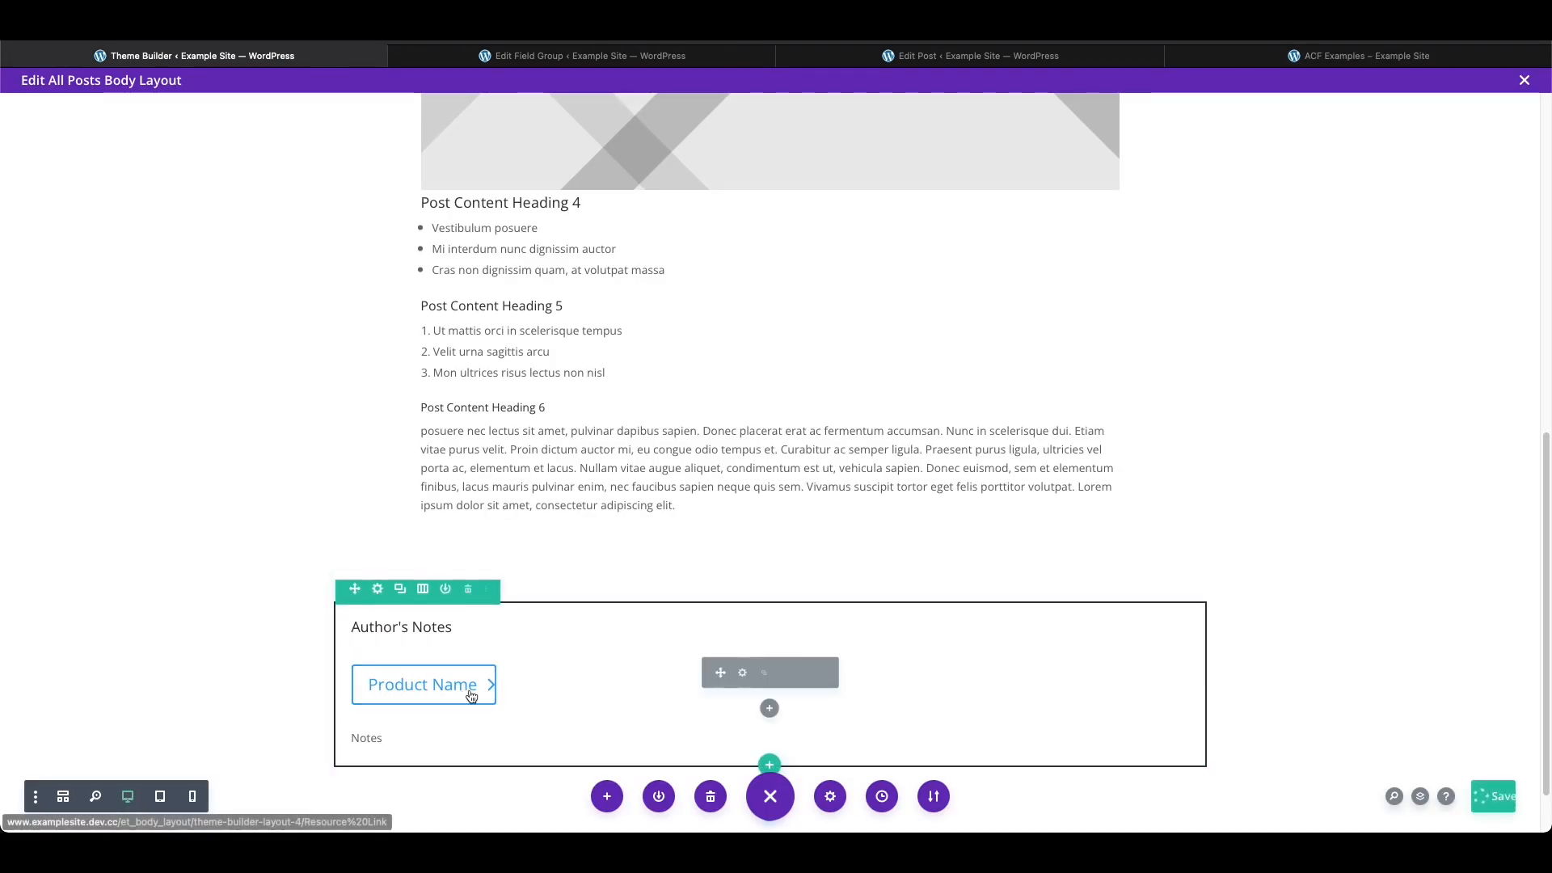
pyautogui.click(742, 672)
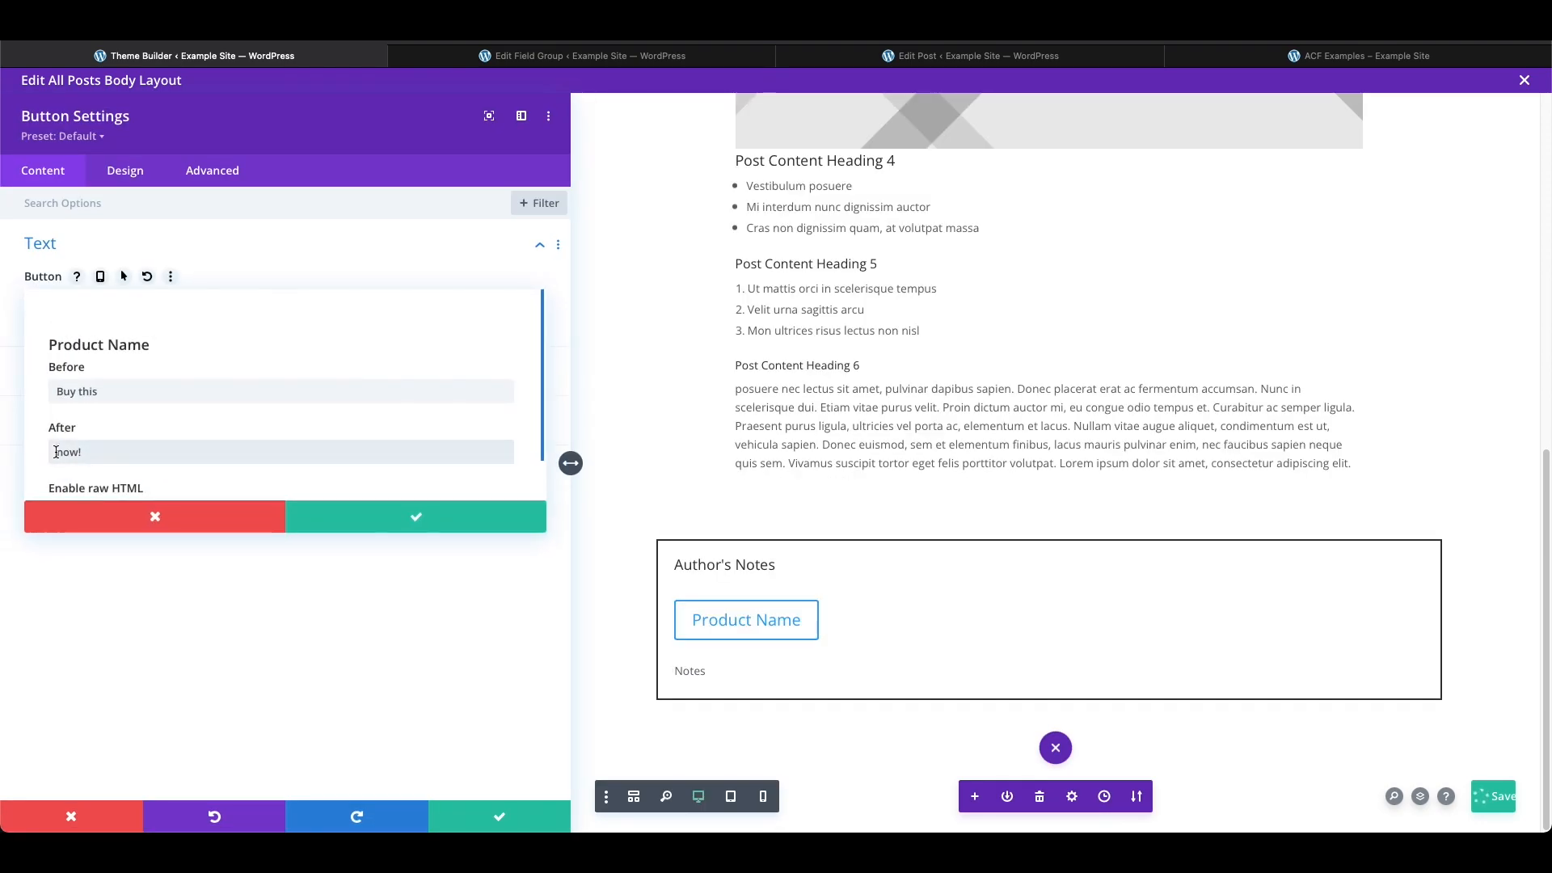
pyautogui.click(369, 522)
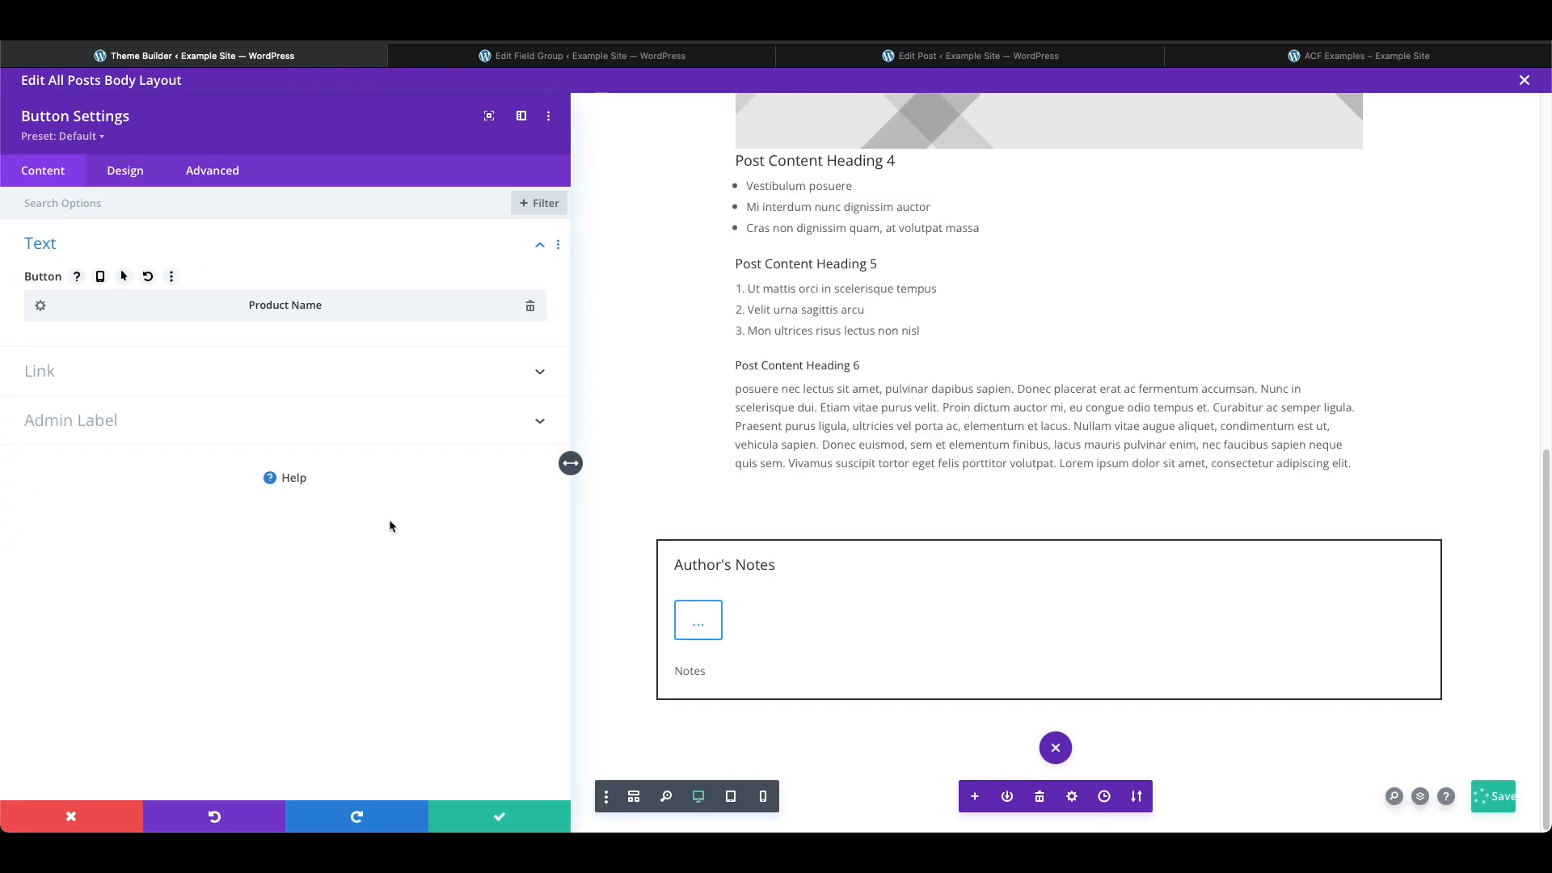
pyautogui.click(518, 818)
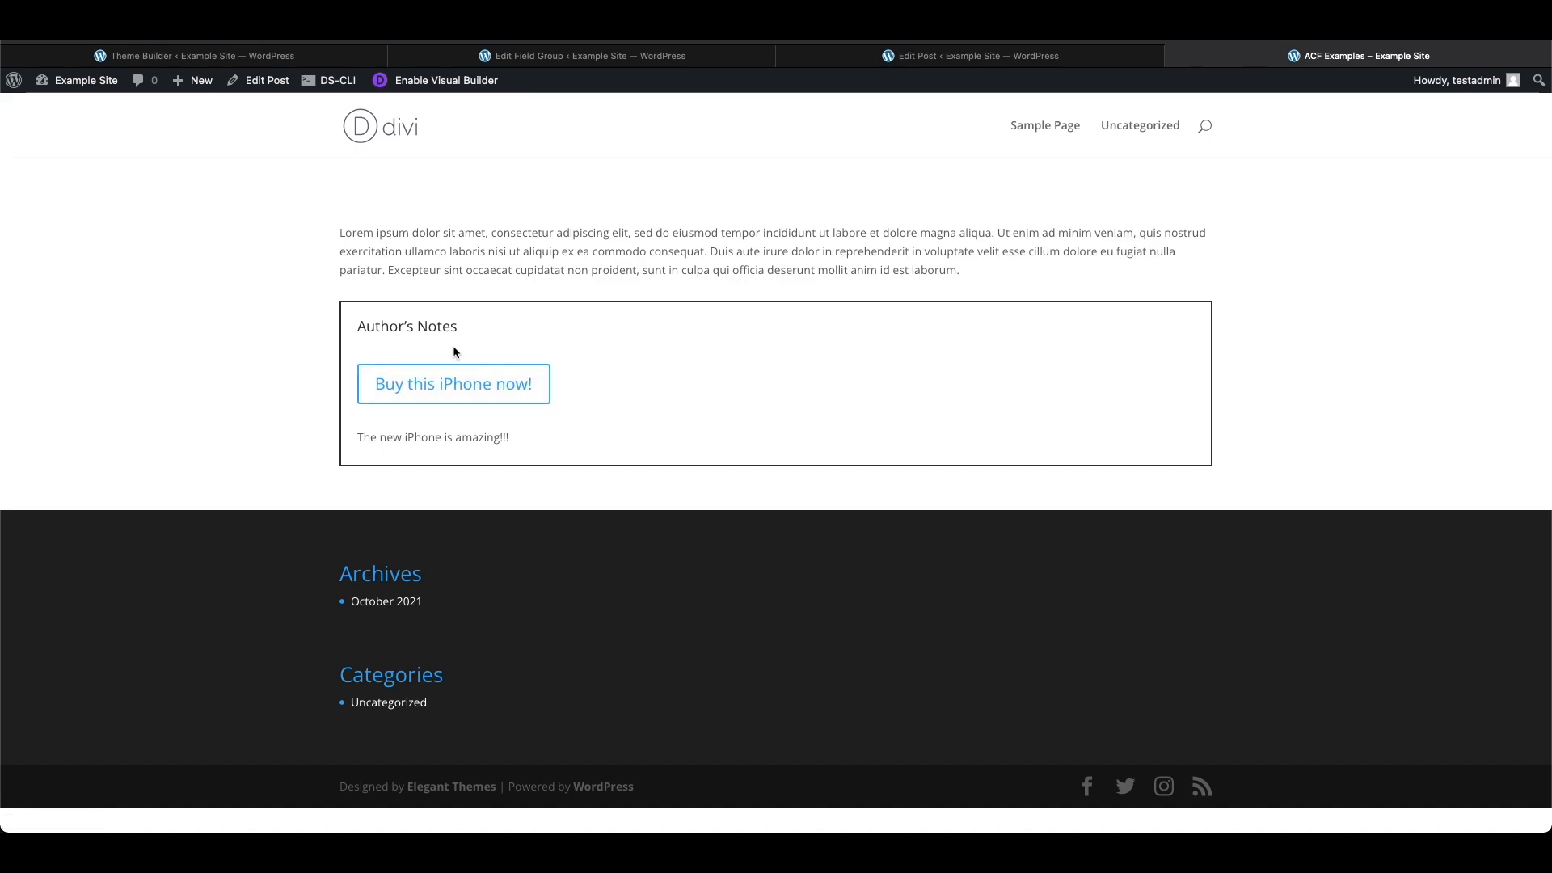
# - Change the post's Product Name to "Bike", update the post, and reload its live page
pyautogui.click(950, 52)
pyautogui.doubleClick(65, 790)
pyautogui.press('BackSpace')
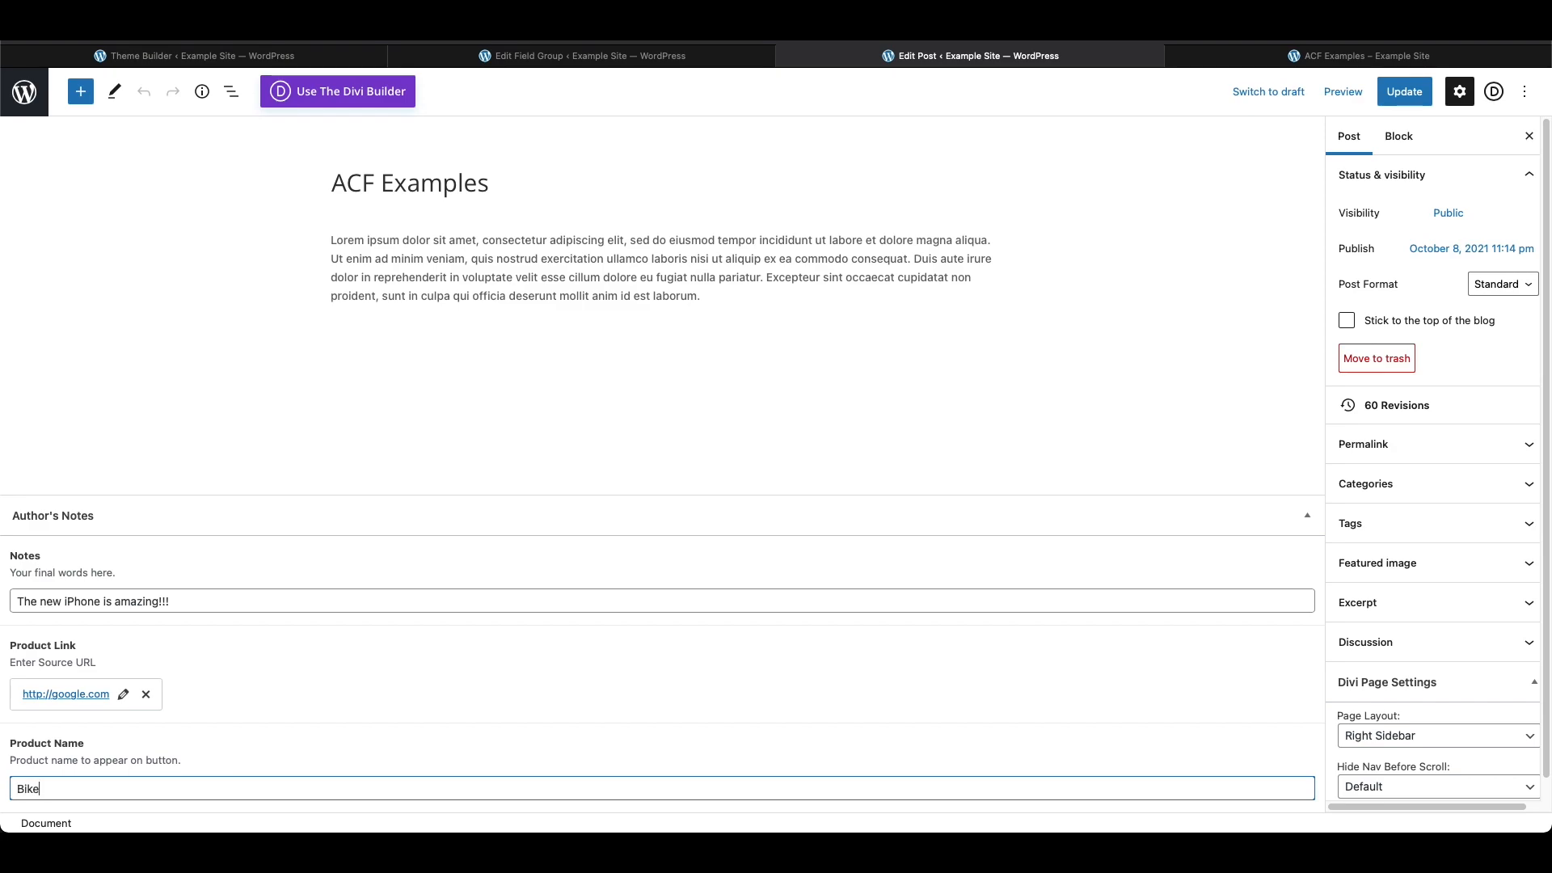
pyautogui.click(1404, 92)
pyautogui.click(1358, 56)
pyautogui.press('super+r')
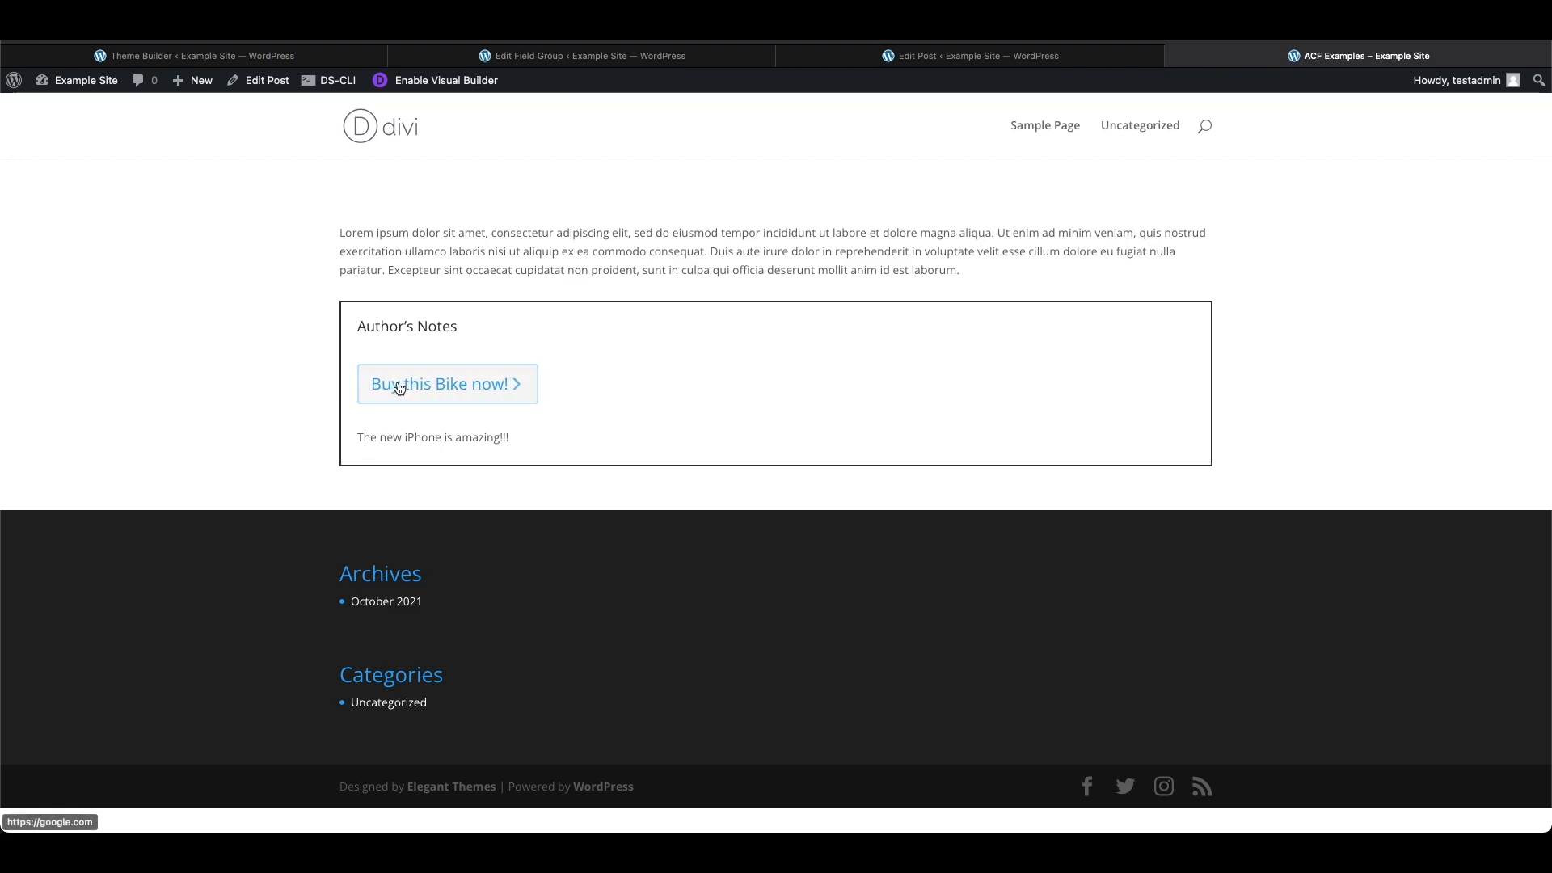